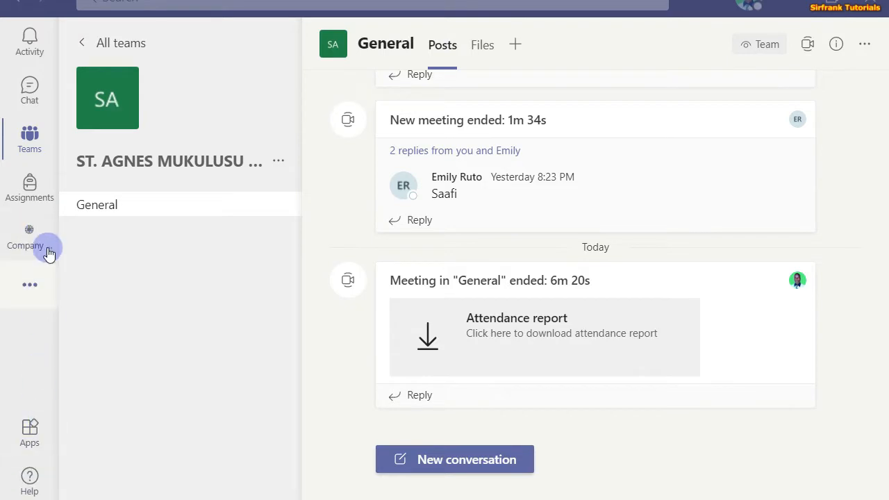
Step: Look at the activity feed, the recent chats and the staff team's General channel
click(29, 43)
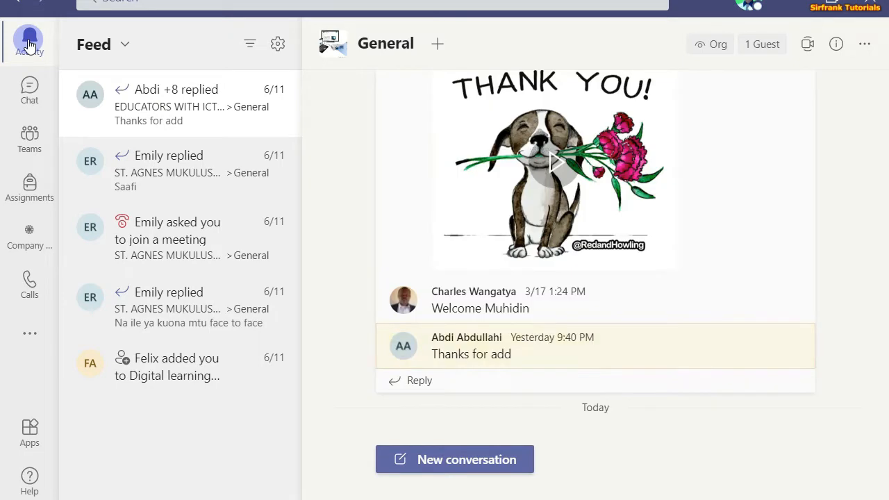
click(30, 93)
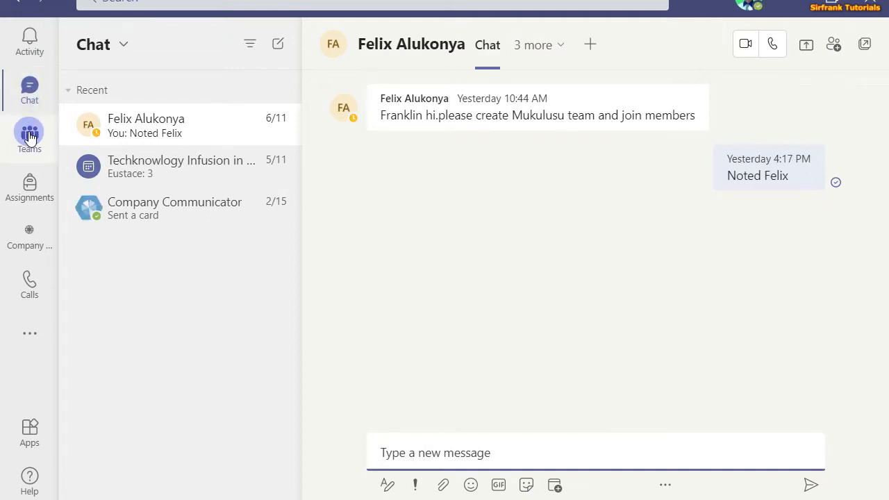
click(29, 137)
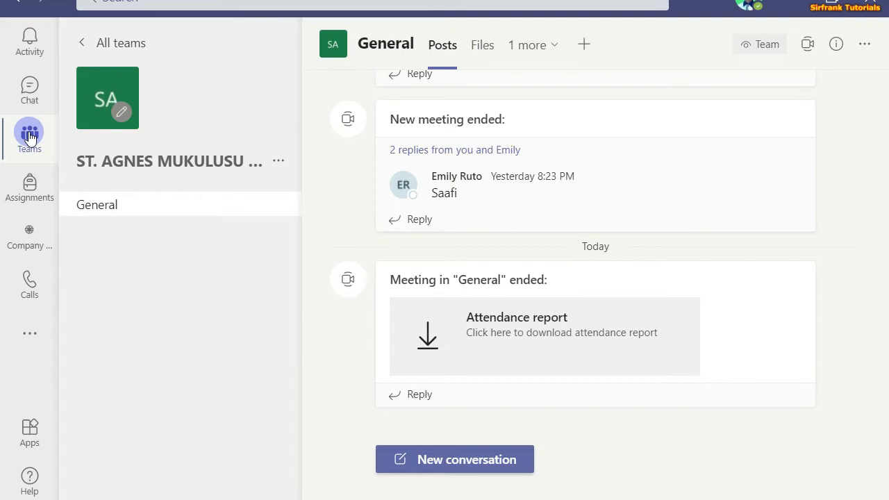
Step: Examine the new assignment form for the class SCIENCE STD FIVE 2021 and discard the draft
click(31, 186)
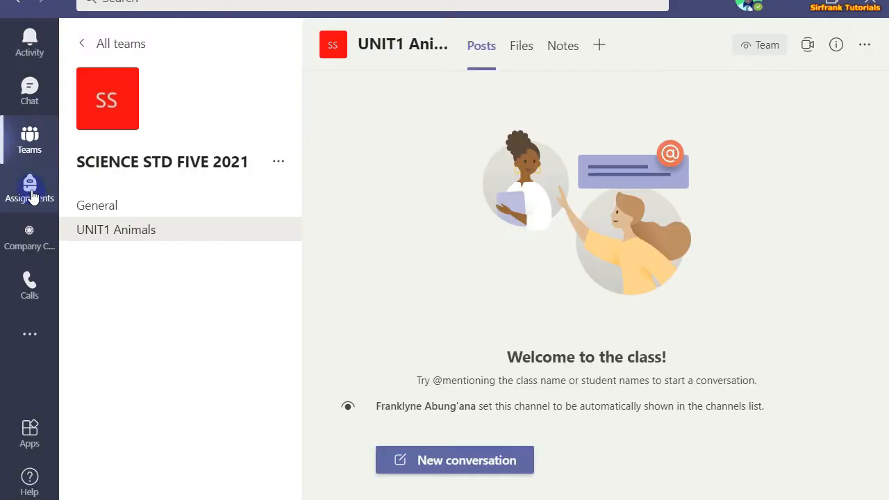
click(29, 192)
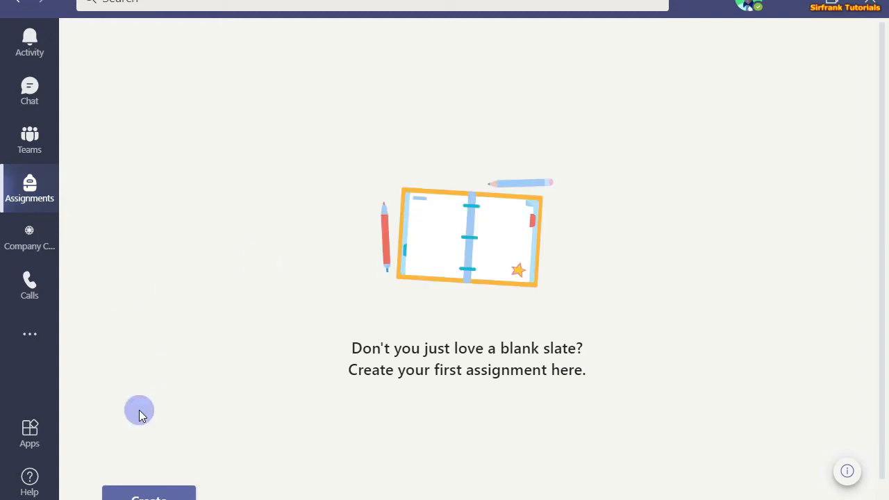
click(140, 488)
click(175, 407)
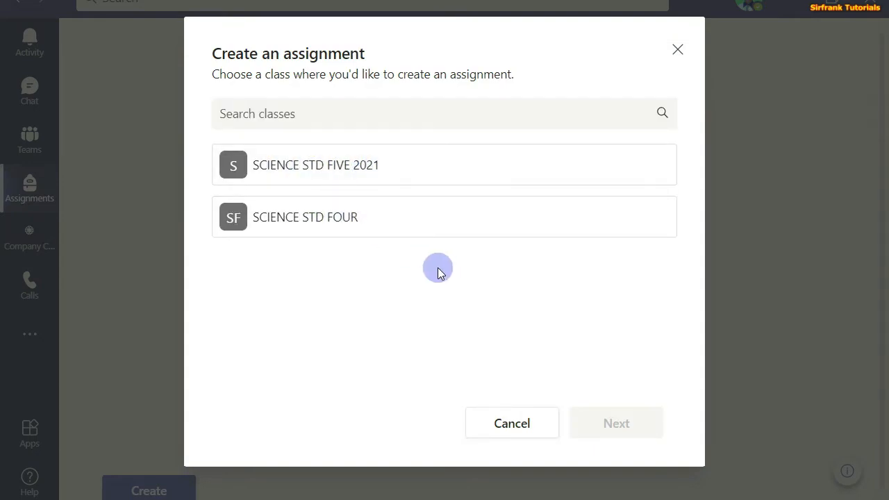
click(349, 172)
click(590, 420)
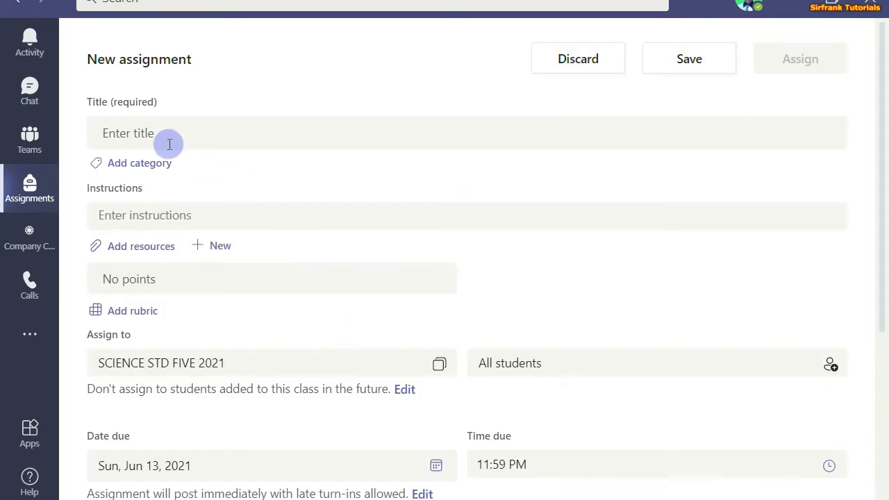
scroll(278, 268, down, 3)
scroll(278, 267, up, 3)
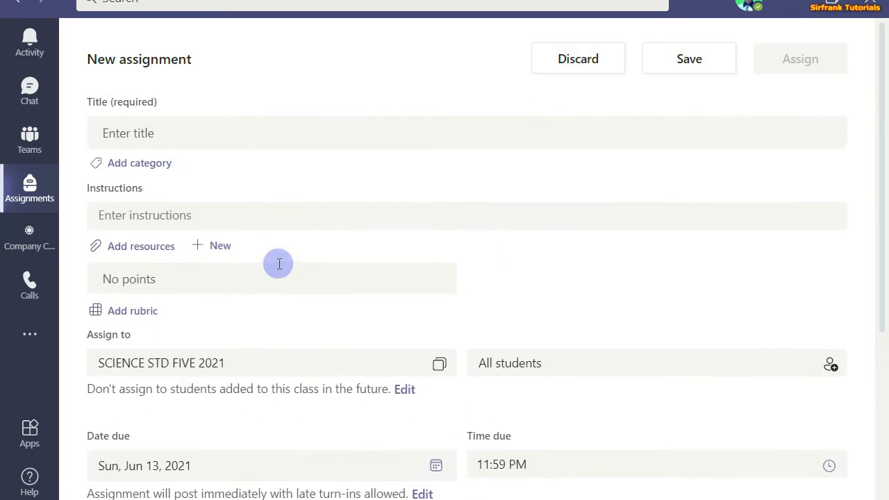
click(546, 61)
Step: Look at quiz creation for SCIENCE STD FIVE 2021, cancel it, and view the option for creating from existing assignments
click(155, 492)
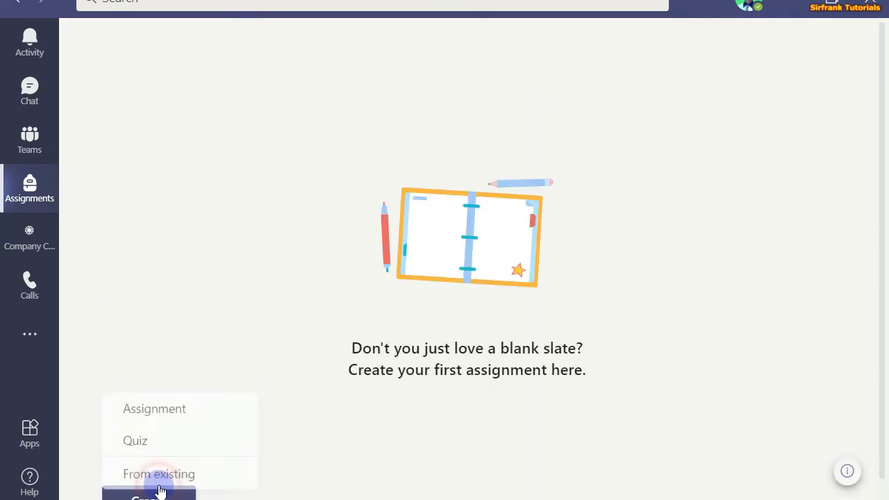
click(147, 440)
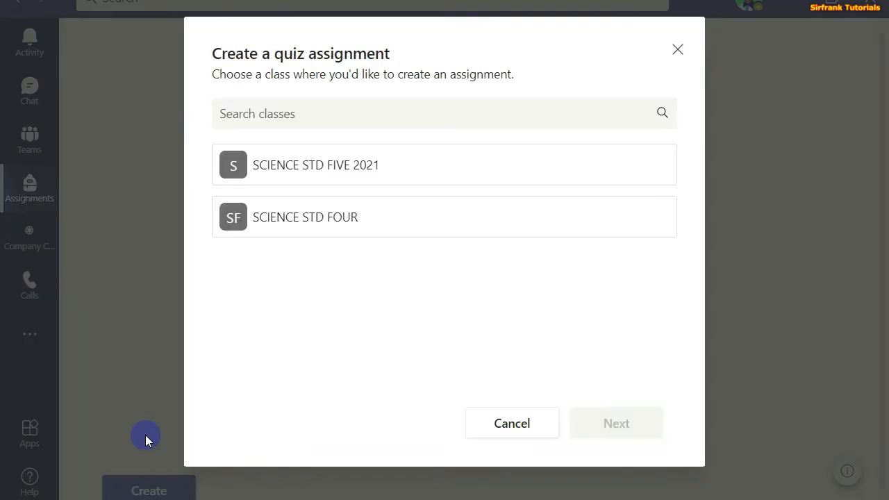
click(318, 175)
click(517, 421)
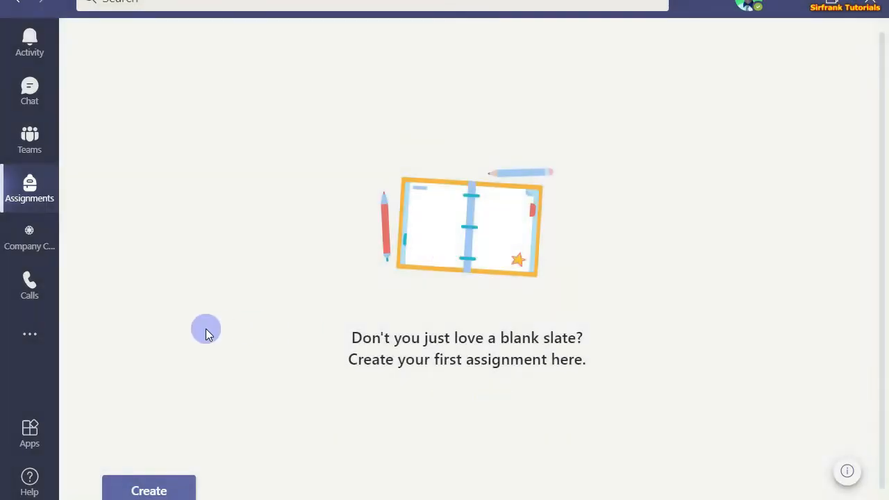
click(161, 487)
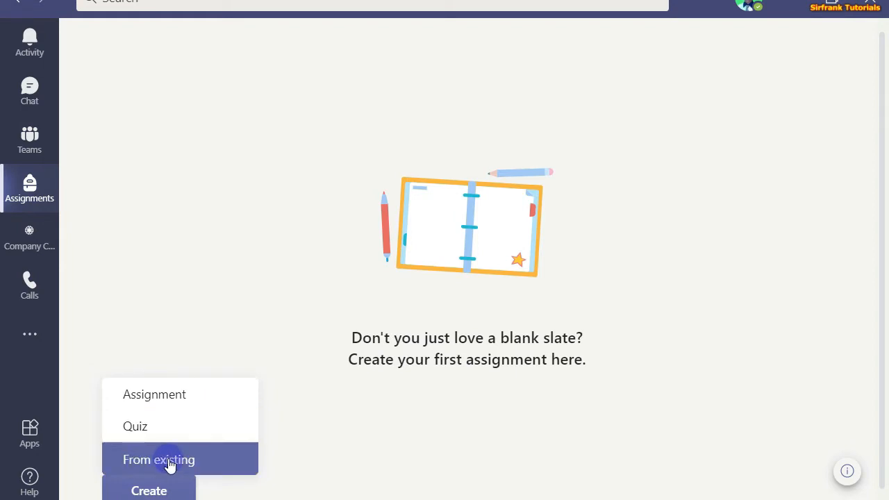
click(292, 258)
Step: View the Company Communicator activity and About information, pop it out into a separate window and close that window
click(28, 234)
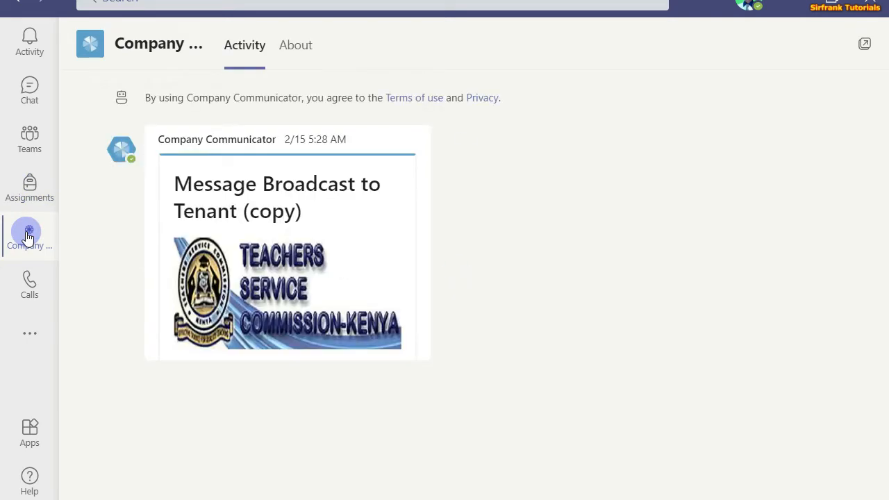
click(294, 46)
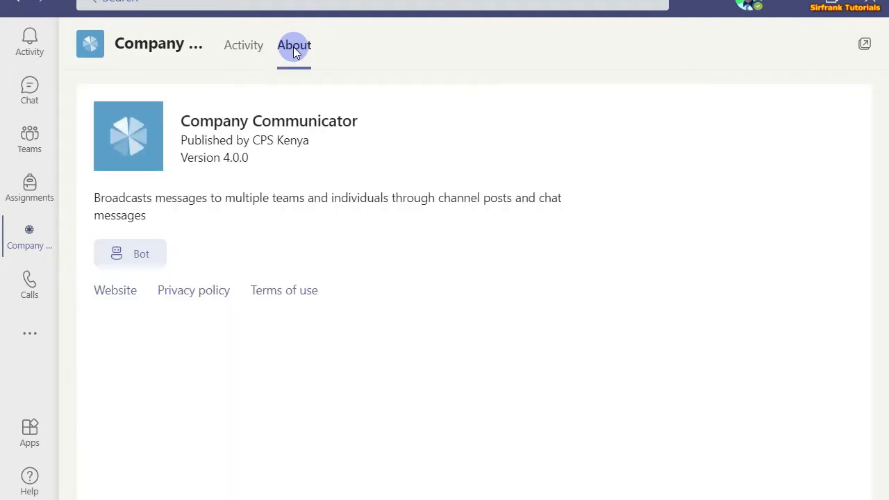
click(865, 43)
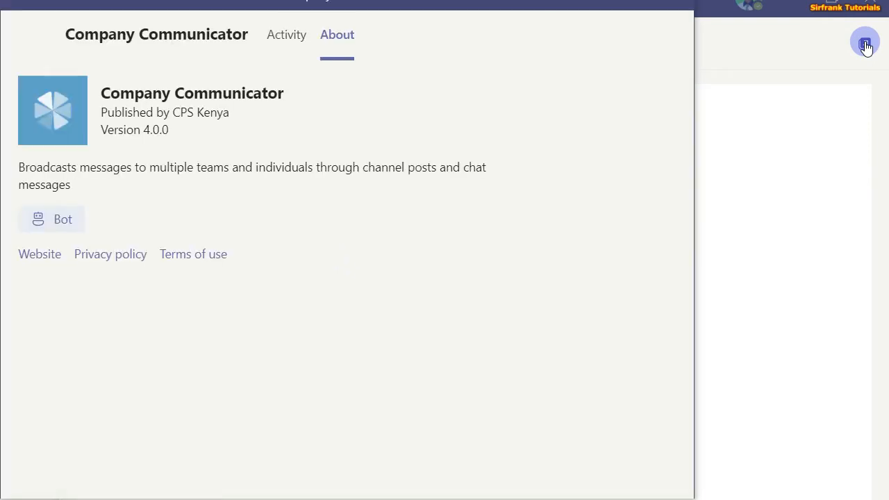
drag(577, 8, 607, 55)
click(634, 36)
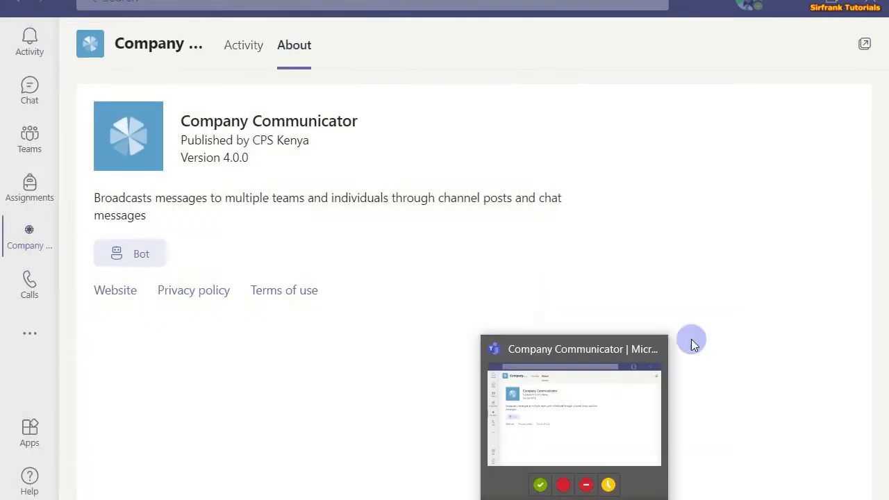
Step: Look at the phone section of Calls and its list of contacts
click(31, 278)
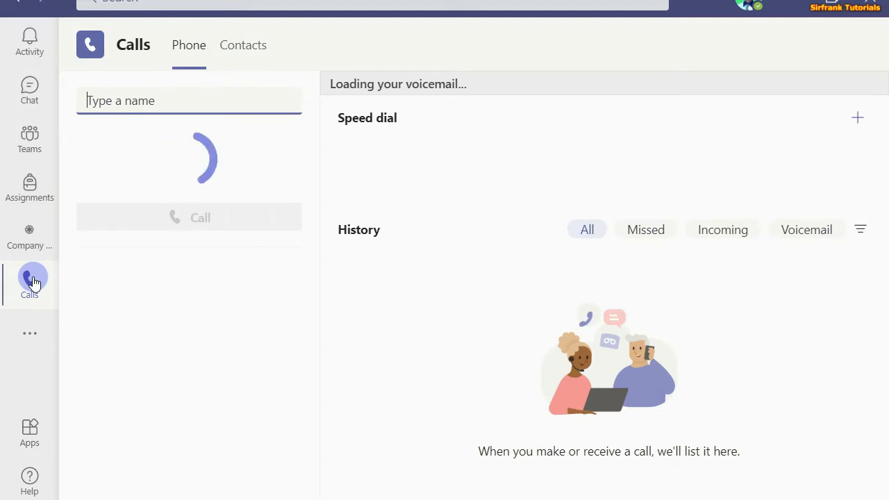
click(139, 101)
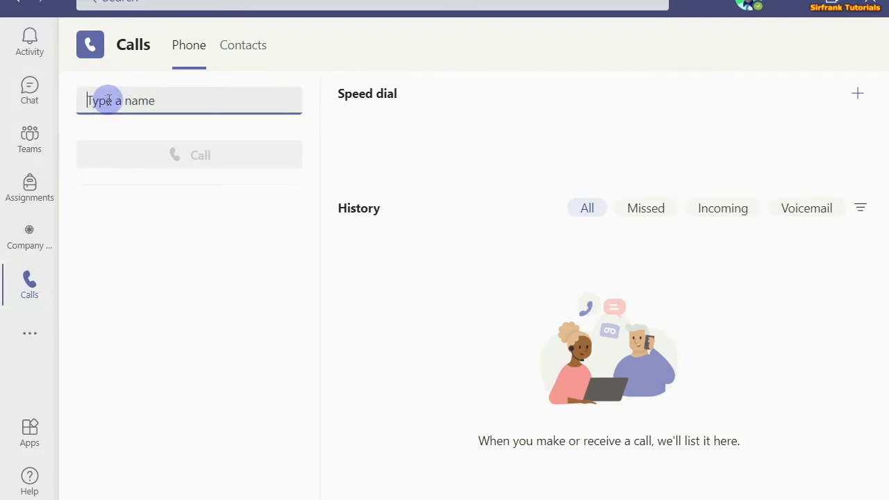
click(232, 50)
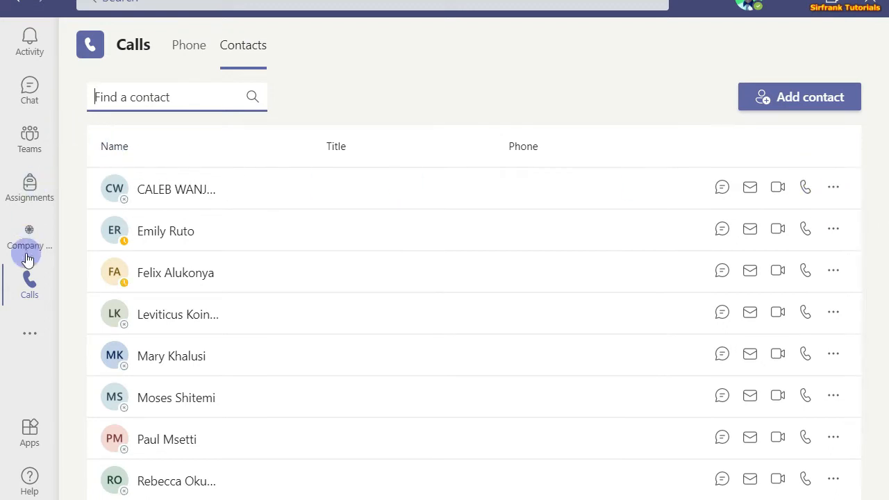
Step: Look through the additional and recent apps, such as Calendar, Files, Approvals and Insights
click(28, 334)
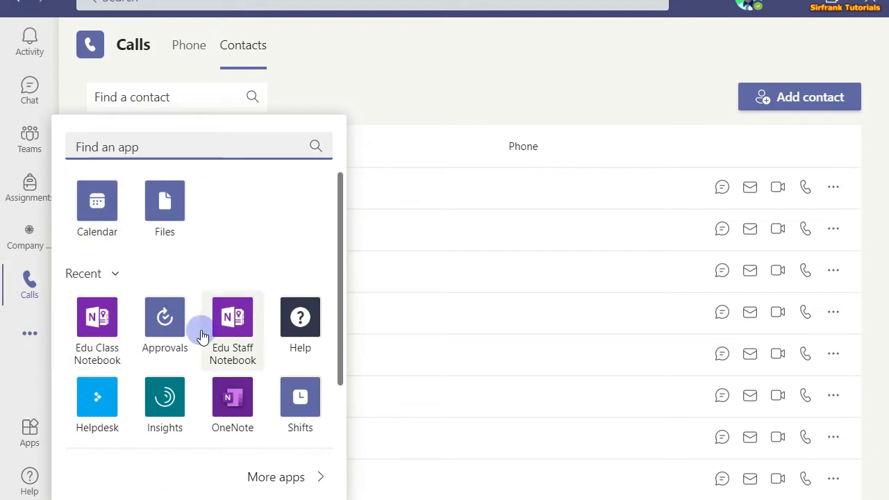
scroll(199, 335, down, 3)
scroll(184, 374, up, 3)
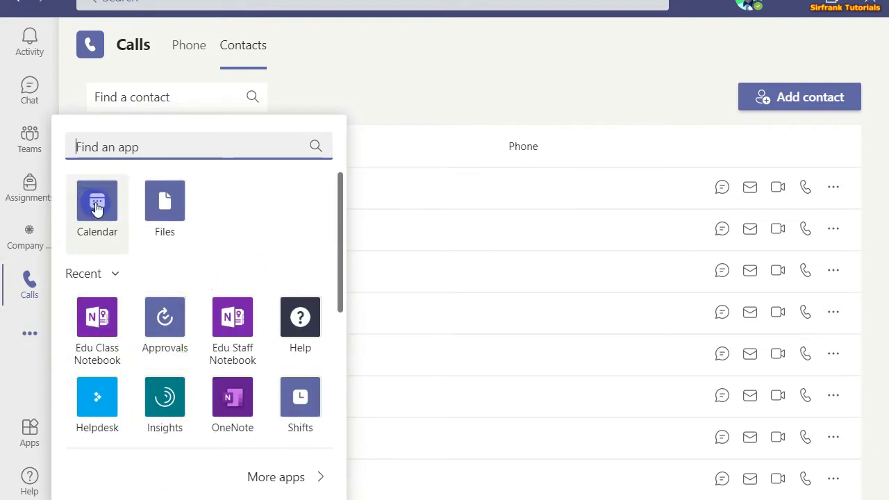
Step: Browse the catalog of available apps and view the help options
click(29, 429)
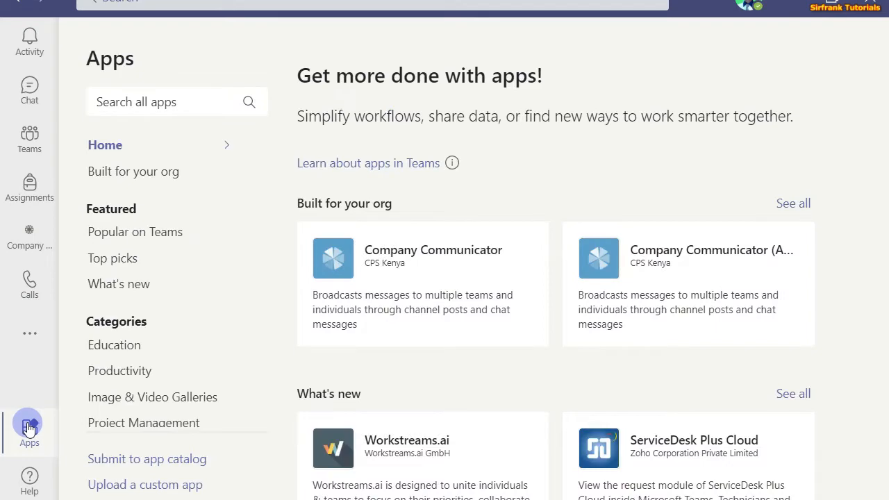
scroll(401, 326, down, 15)
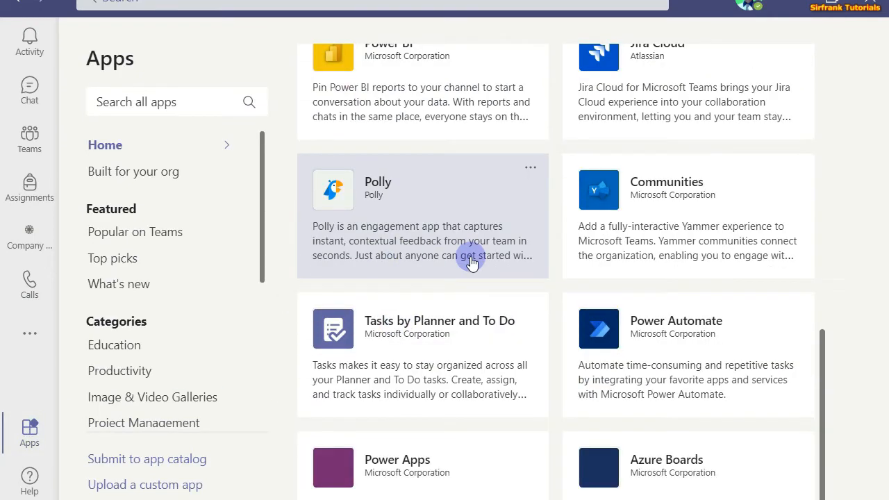
scroll(470, 257, down, 8)
scroll(471, 201, down, 5)
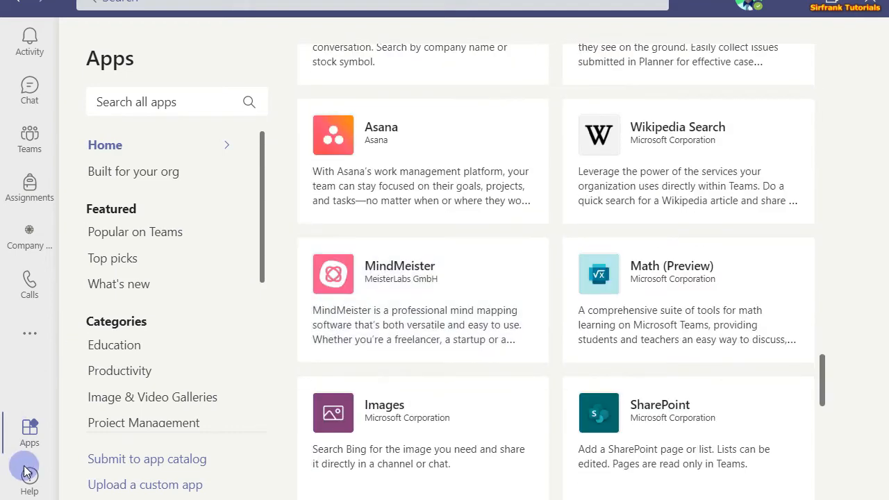
click(28, 476)
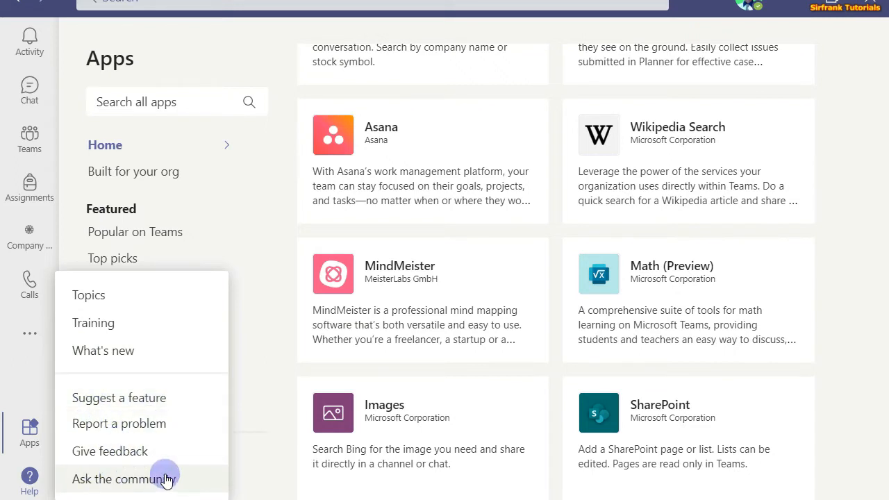
Step: Show the overview of all teams, collapsing and re-expanding the Your teams section
click(32, 142)
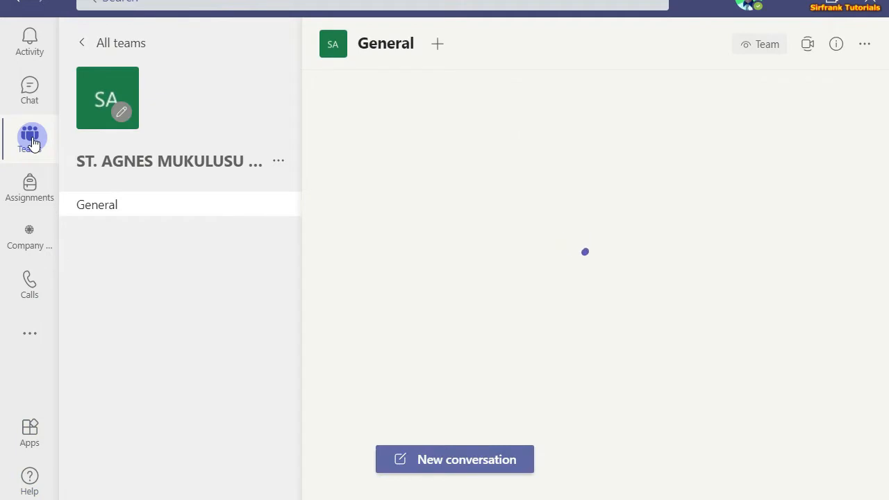
click(102, 50)
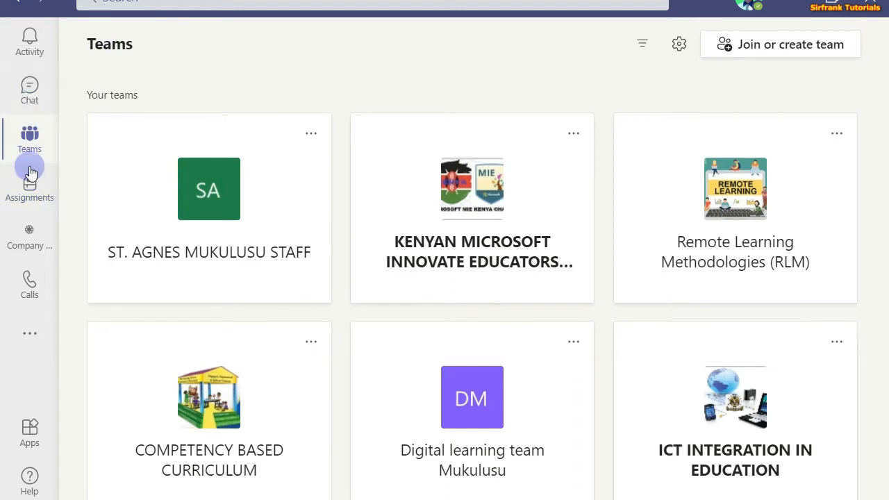
click(78, 98)
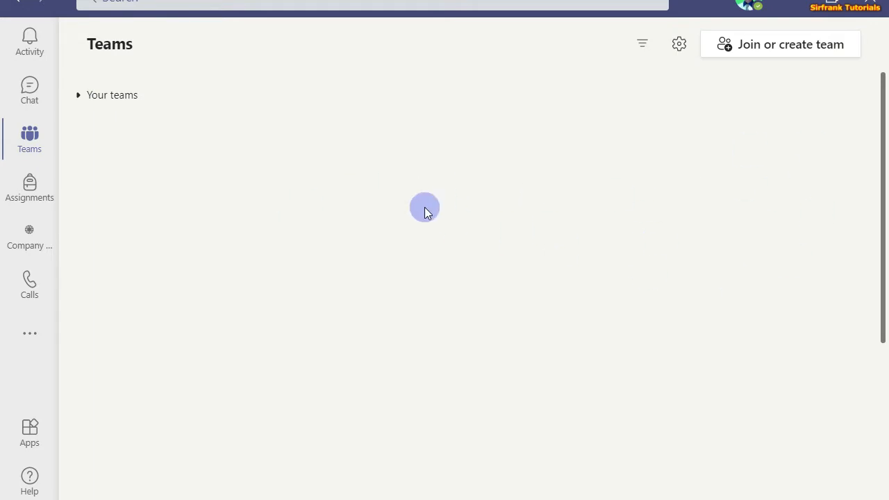
click(80, 98)
Step: Reorder the team cards to place ST. AGNES MUKULUSU STAFF second and Remote Learning Methodologies (RLM) fourth, and collapse the Your teams section
drag(254, 198, 486, 191)
drag(687, 244, 419, 419)
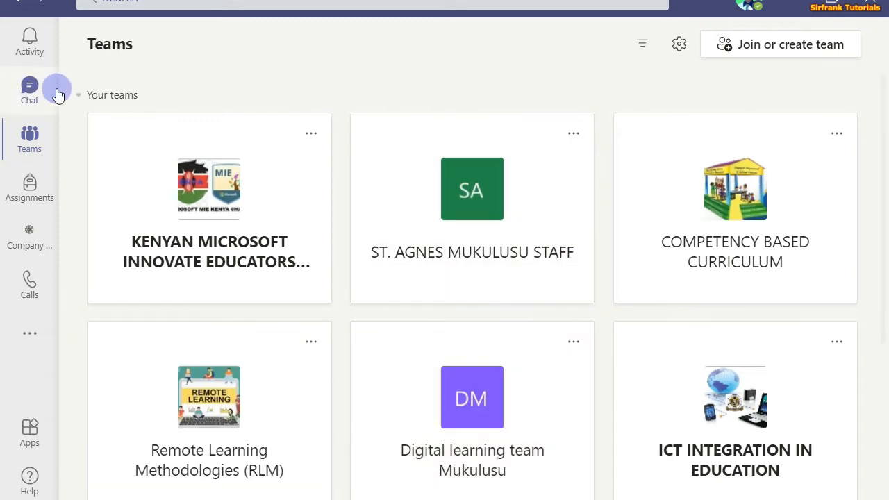
click(79, 96)
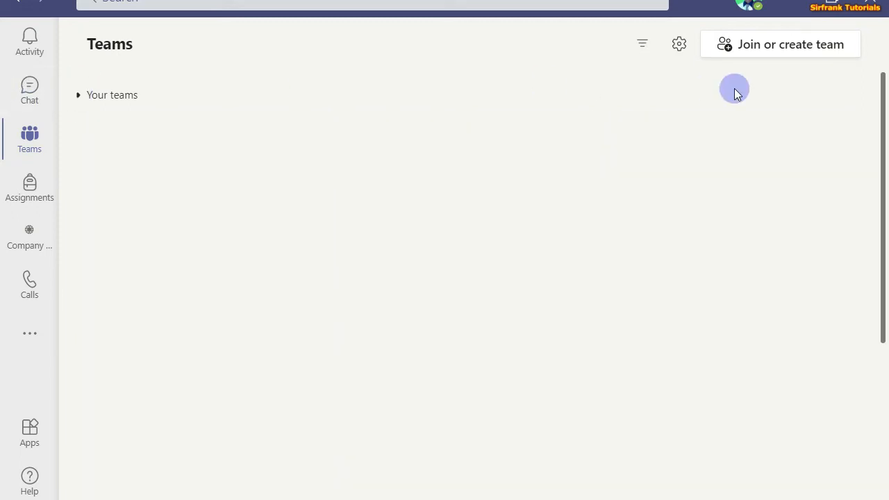
Step: Examine the active teams in Manage teams and the options offered for the COMPETENCY BASED CURRICULUM team
click(679, 52)
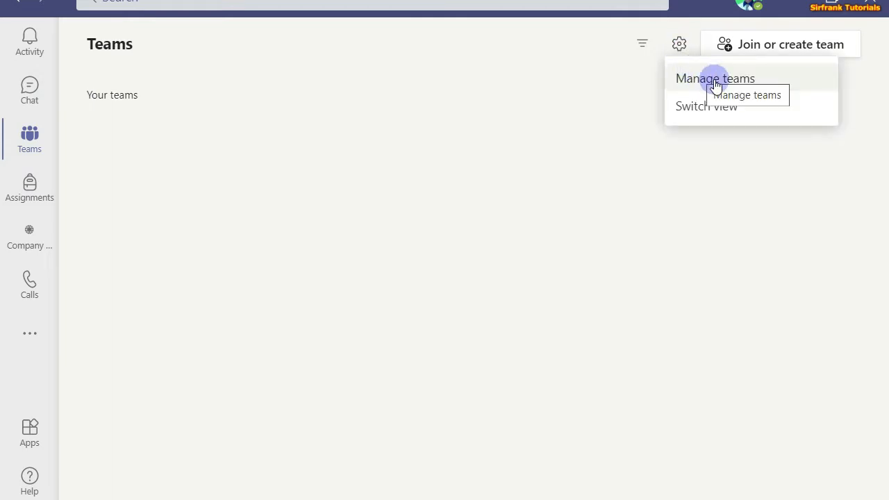
click(715, 83)
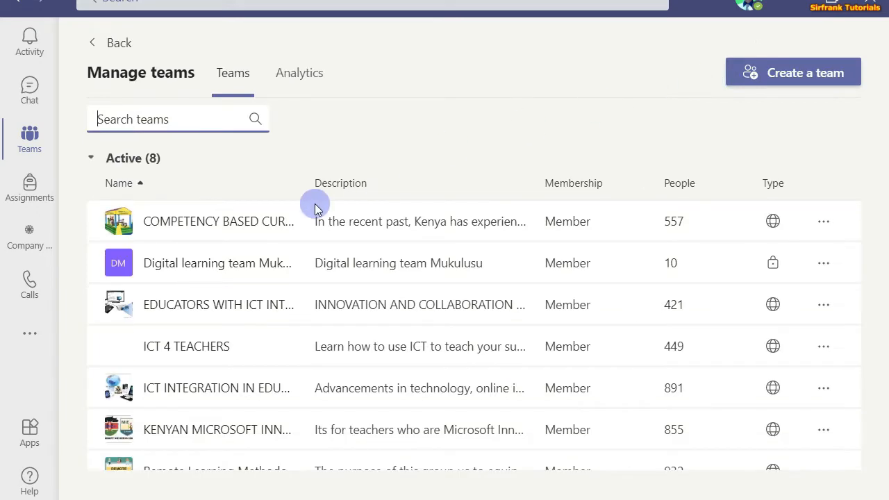
scroll(353, 304, down, 2)
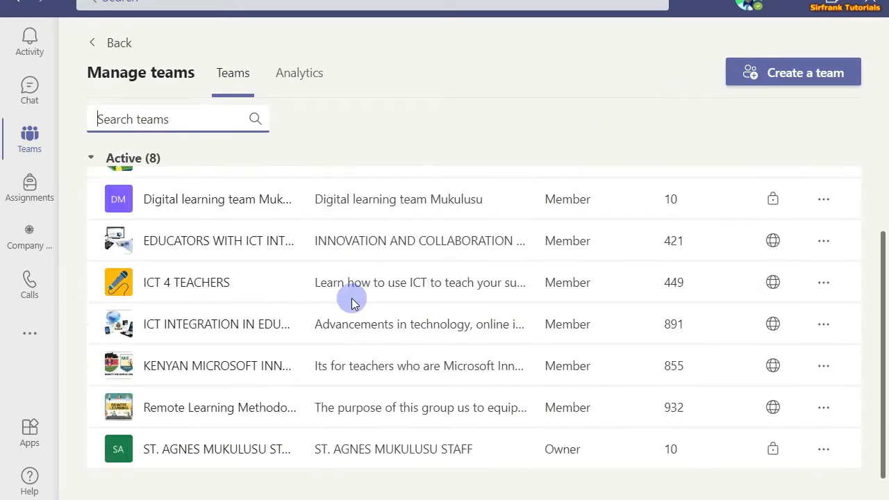
scroll(353, 304, up, 2)
click(826, 221)
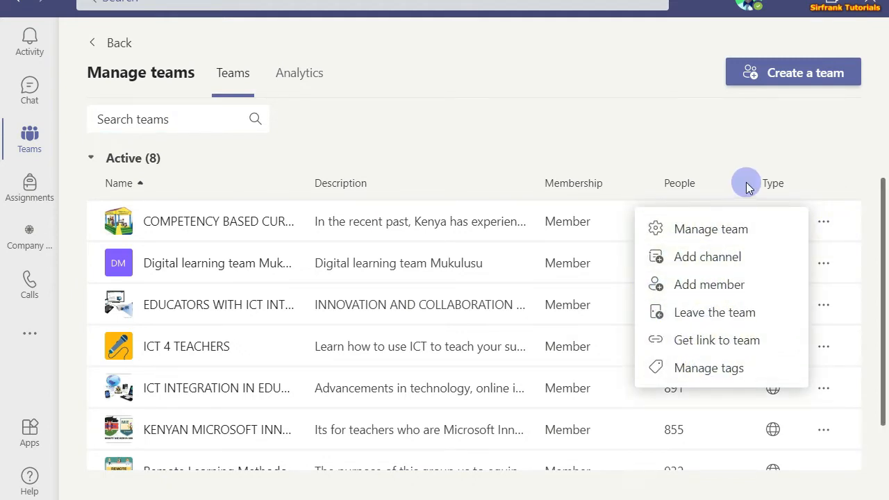
click(632, 137)
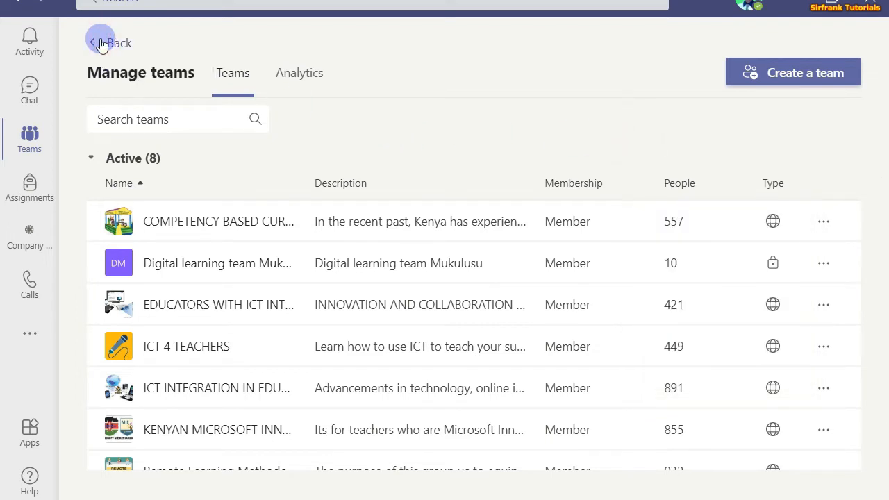
Step: Return to the overview of all teams and view the filter options for team types
click(101, 43)
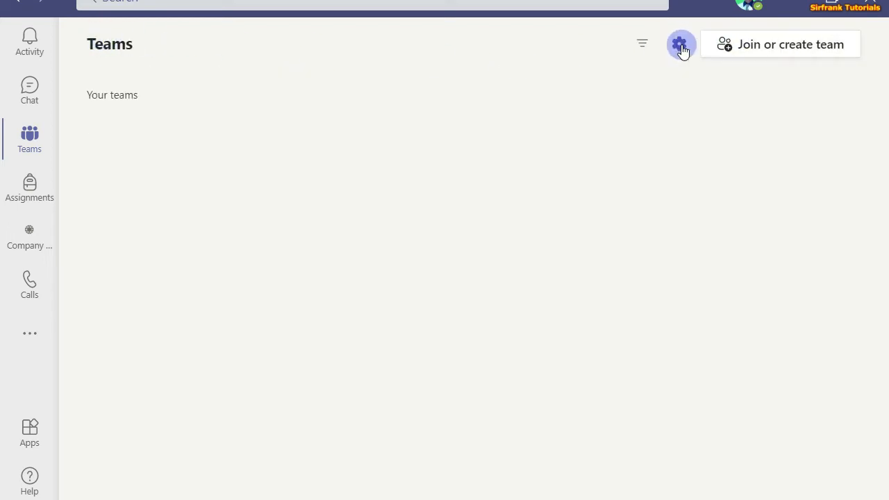
click(644, 45)
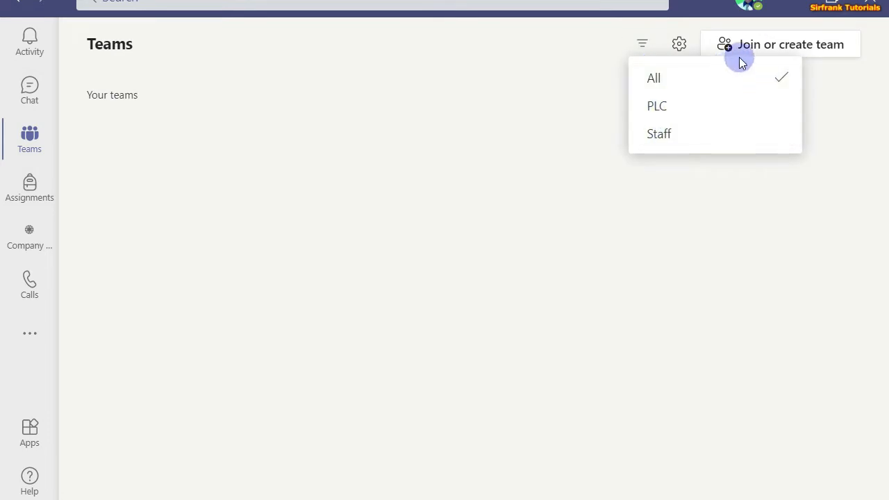
click(602, 44)
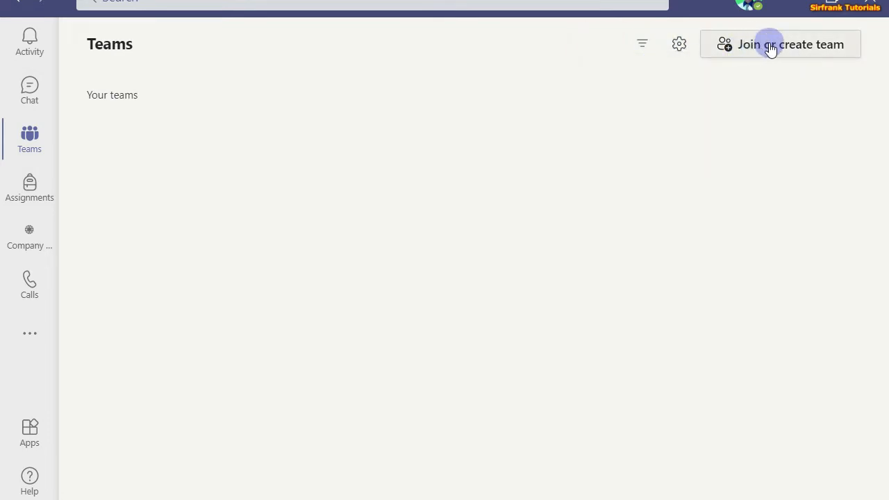
Step: Start a new team of type Class and name it SCIENCE STD 5 2021
click(761, 46)
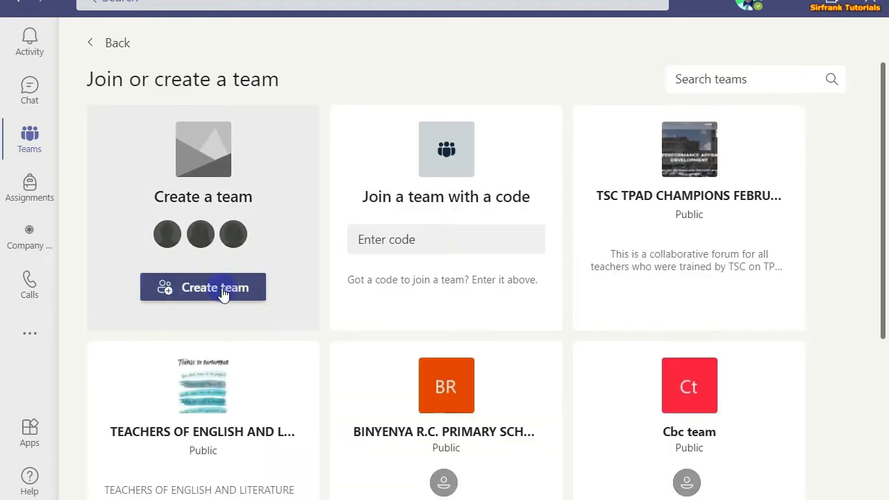
click(407, 238)
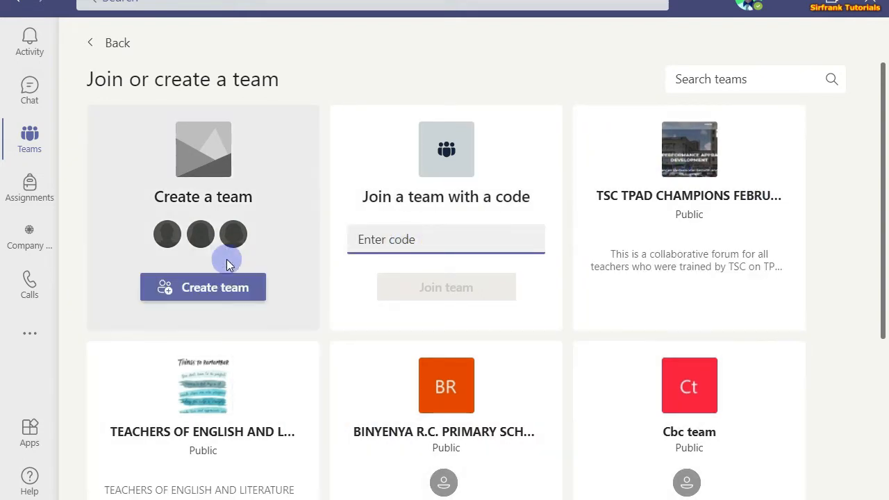
click(222, 288)
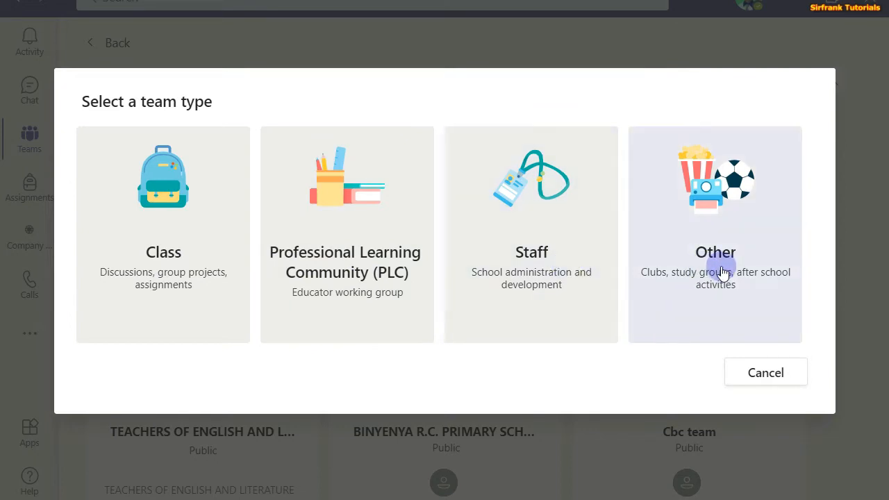
click(159, 260)
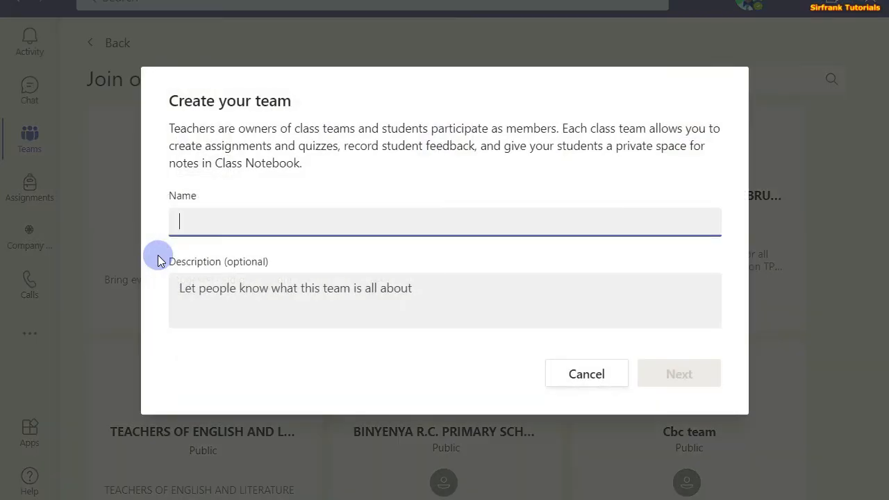
text(SCIENCE STD 5 )
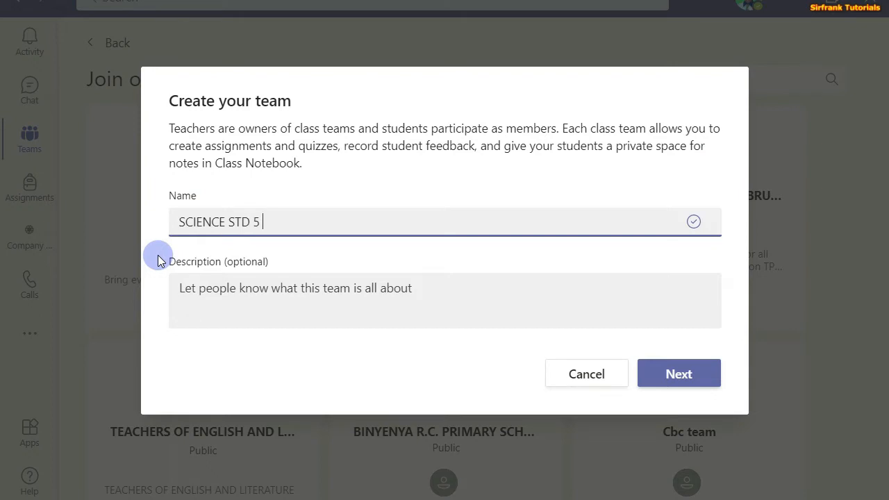
text(2021)
Step: Describe the class team as "Access learning material, assessments, evaluation outcomes and vertual classes for STD five science" and create it
click(252, 289)
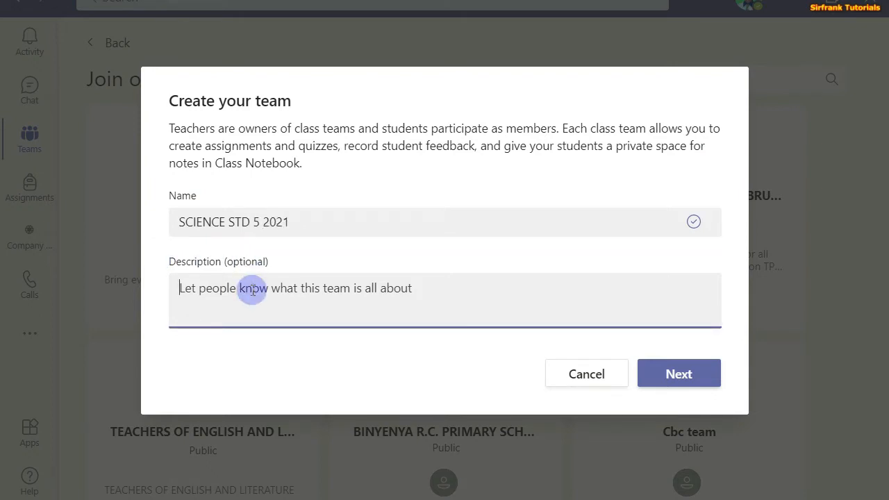
text(C)
key(BackSpace)
text(Acc)
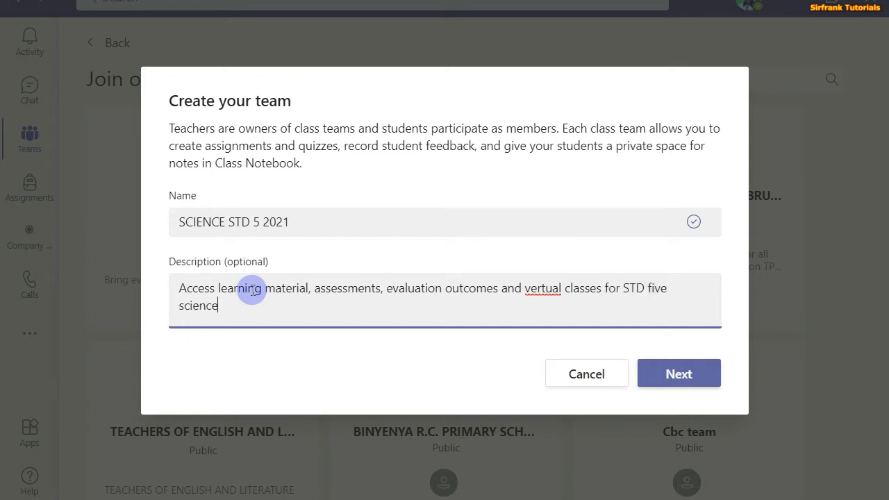
click(678, 372)
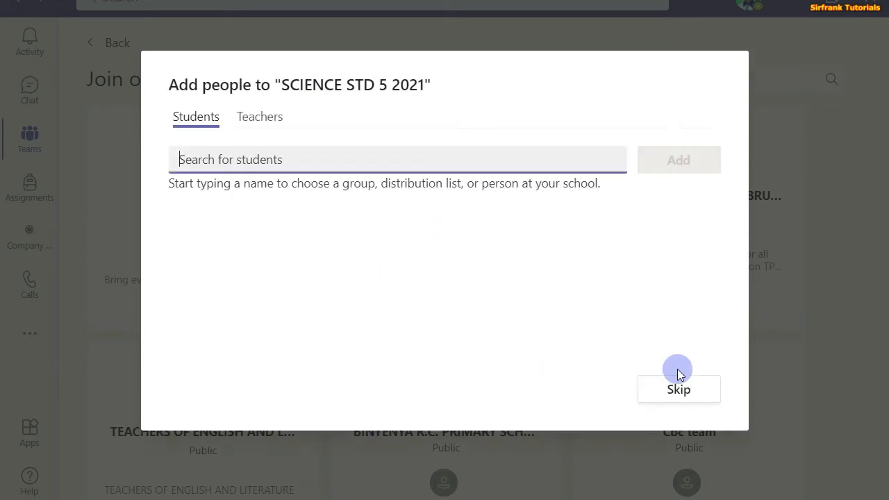
Step: Find two students by name and add both to the SCIENCE STD 5 2021 team
click(201, 120)
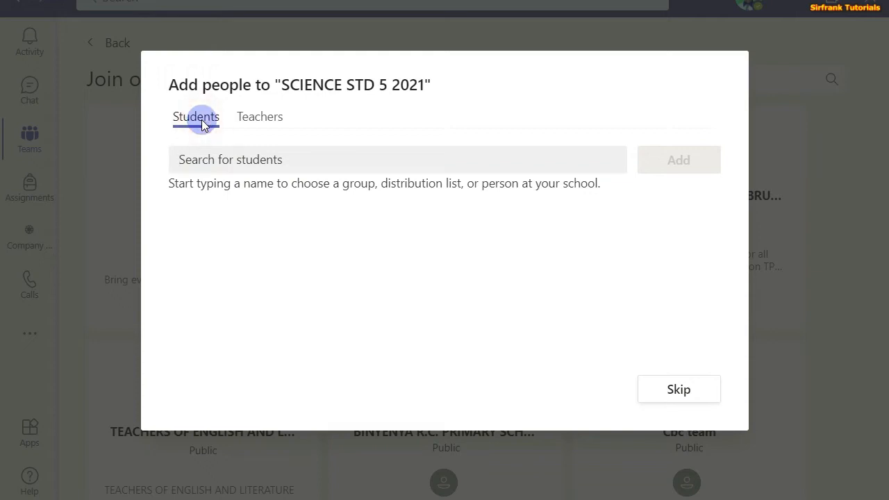
click(199, 159)
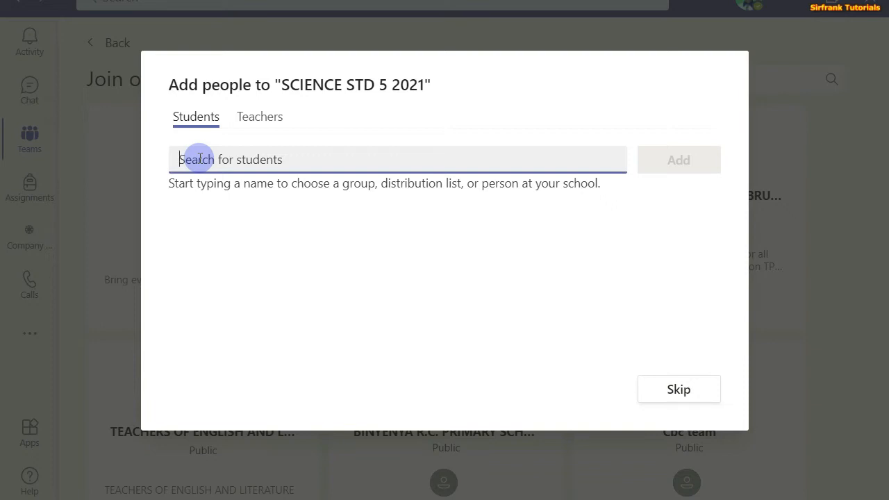
text(Moses)
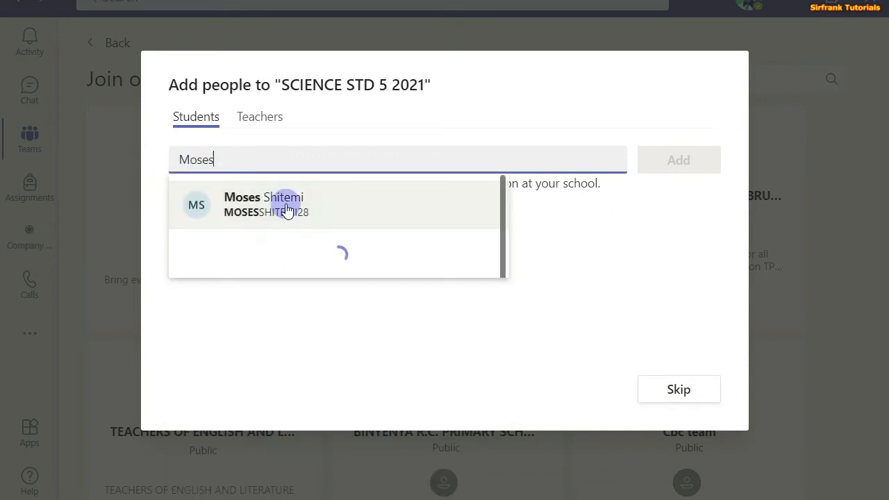
click(286, 208)
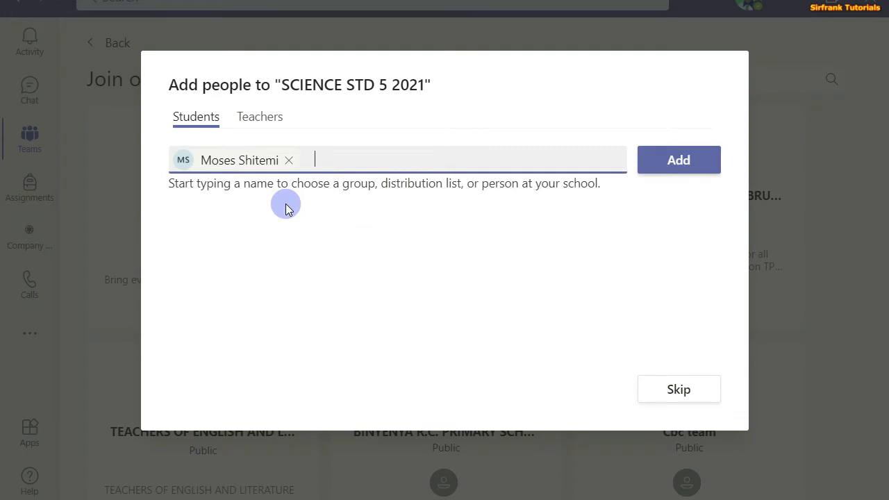
text(Levit)
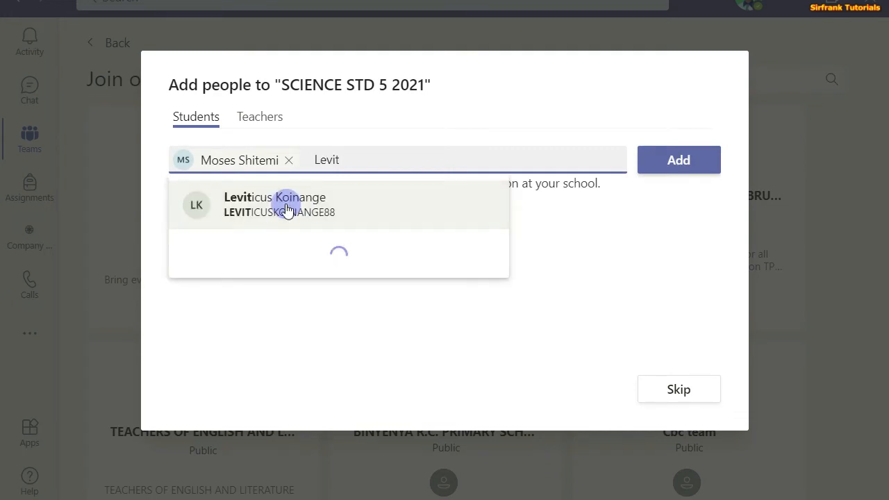
click(272, 210)
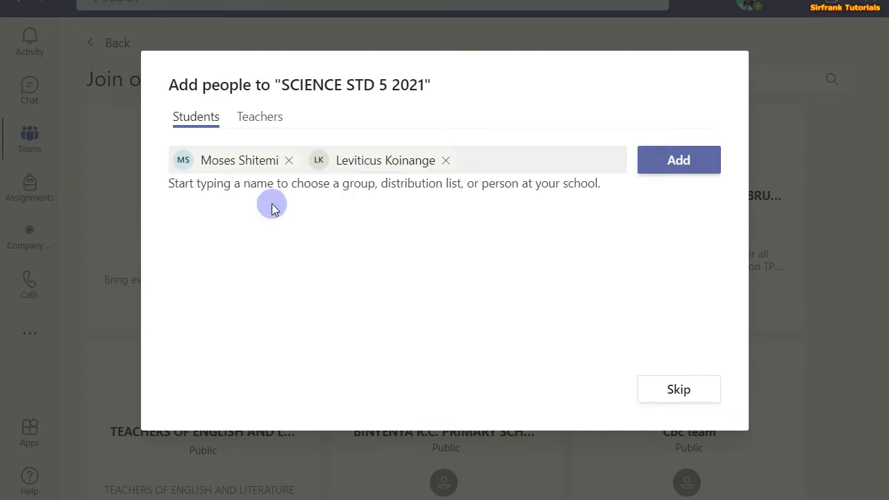
click(679, 162)
Step: Find a teacher by name, add them to the SCIENCE STD 5 2021 team and finish adding people
click(252, 119)
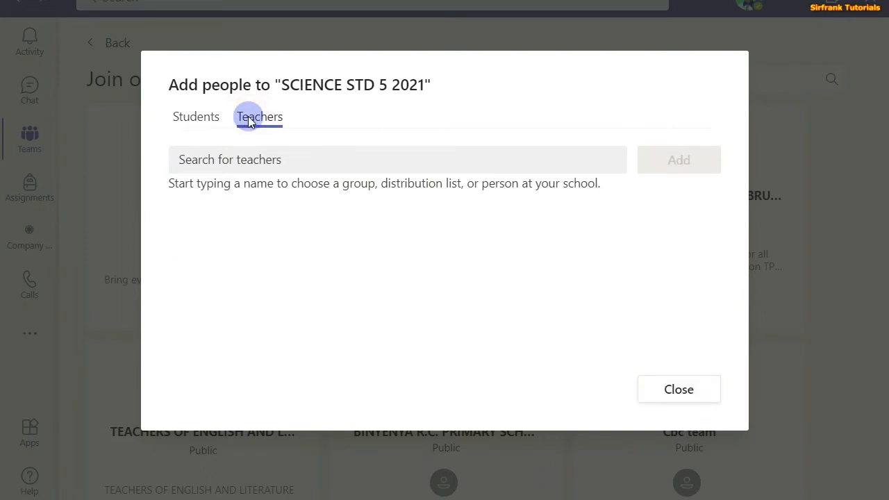
click(259, 158)
text(S)
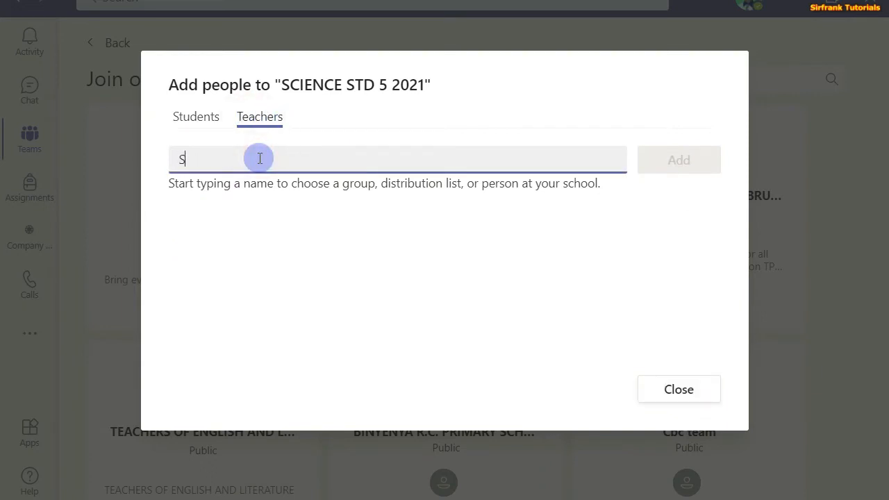
text(ara)
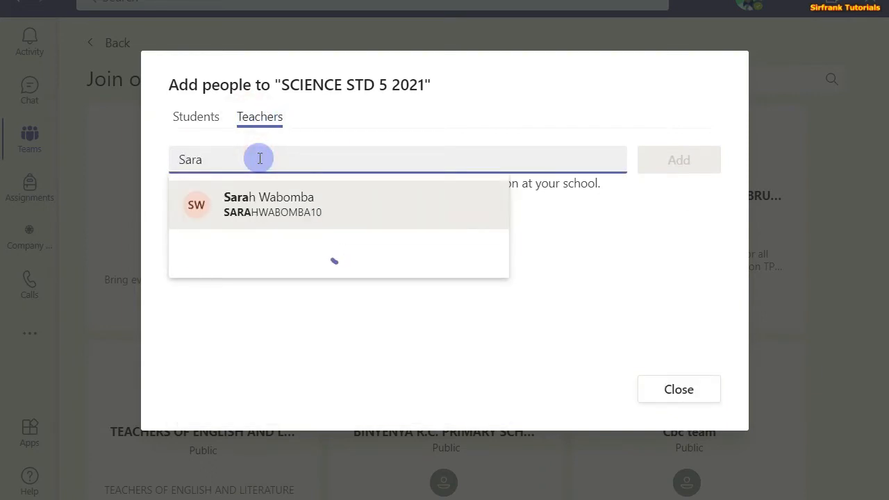
click(269, 204)
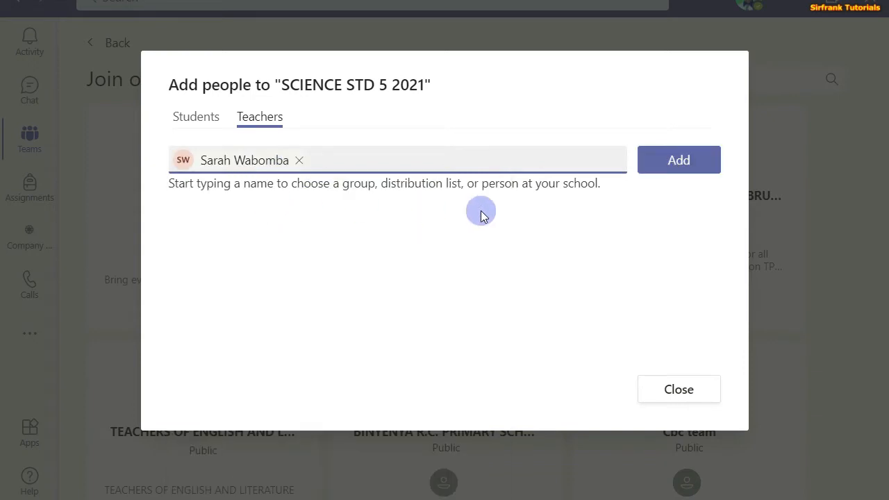
click(653, 161)
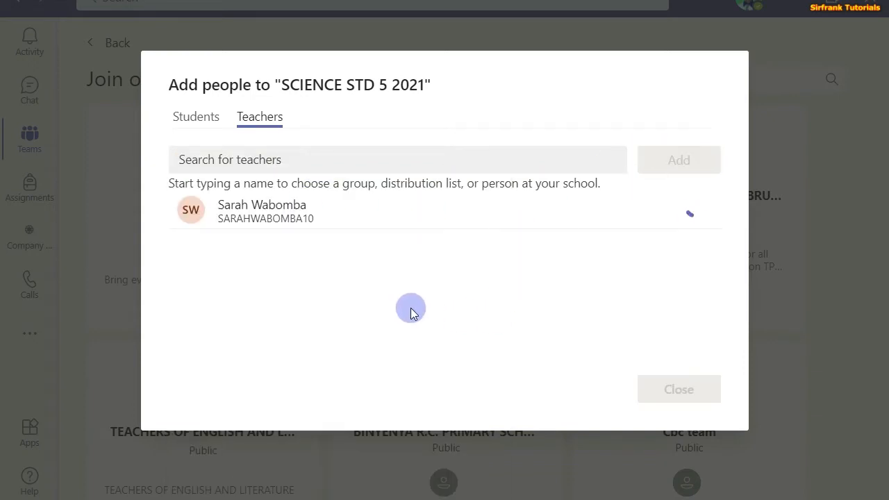
click(645, 393)
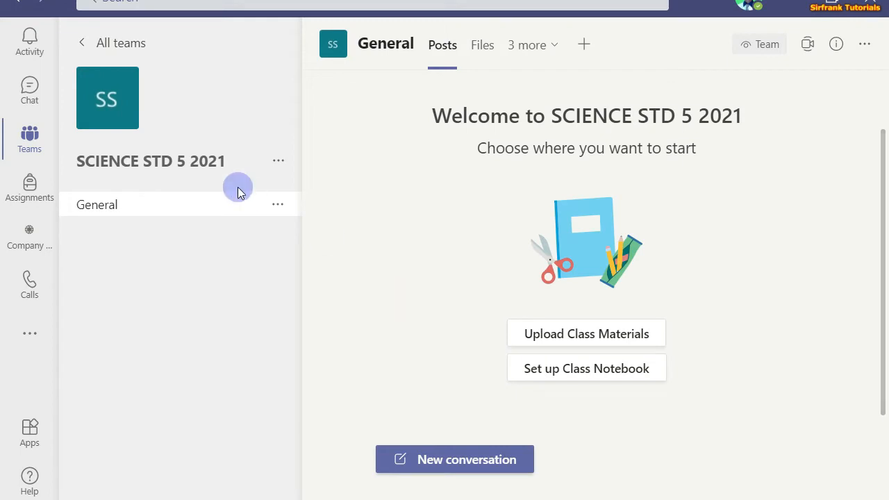
Step: View the options offered for the SCIENCE STD 5 2021 team and for its General channel
click(279, 161)
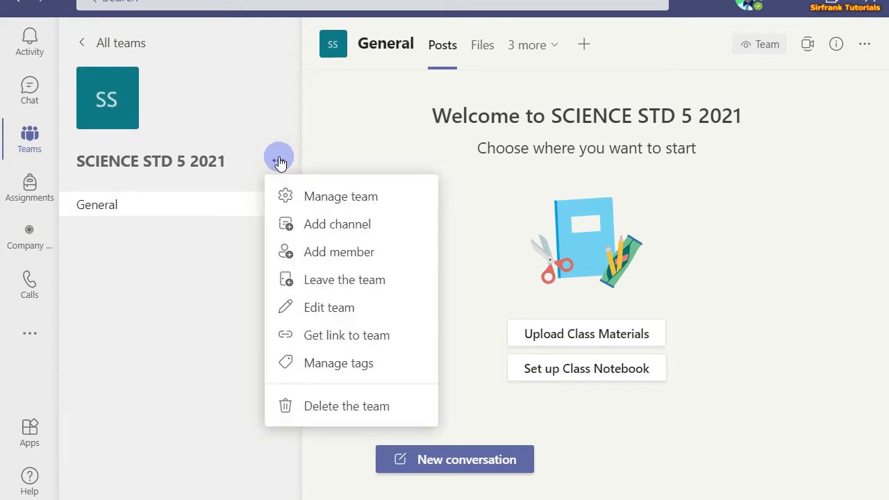
click(863, 46)
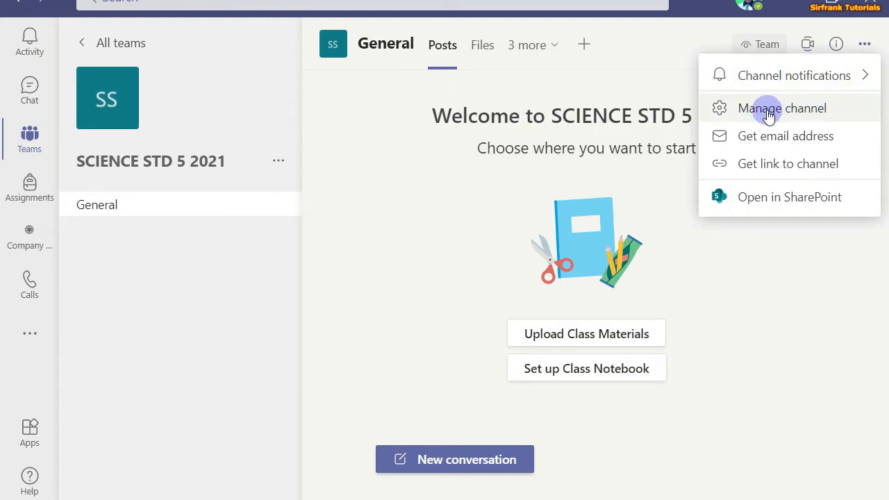
Step: Show the management page of the SCIENCE STD 5 2021 team and view its members and pending requests
click(277, 161)
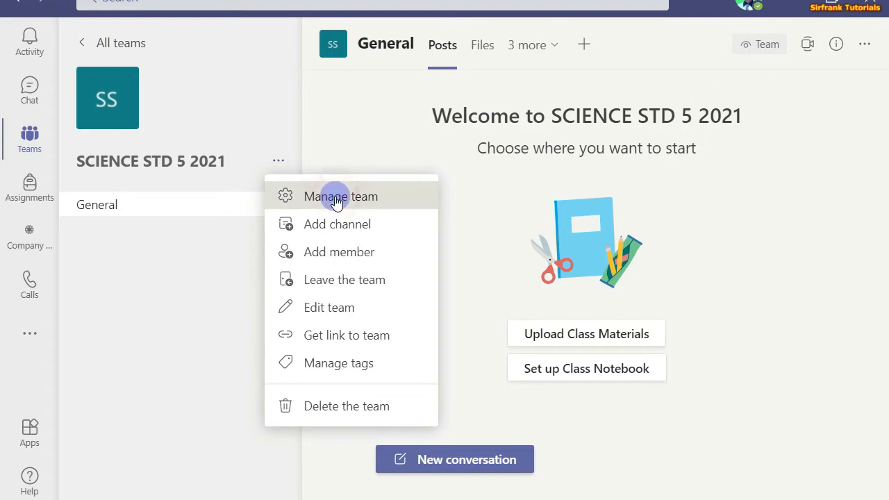
click(335, 196)
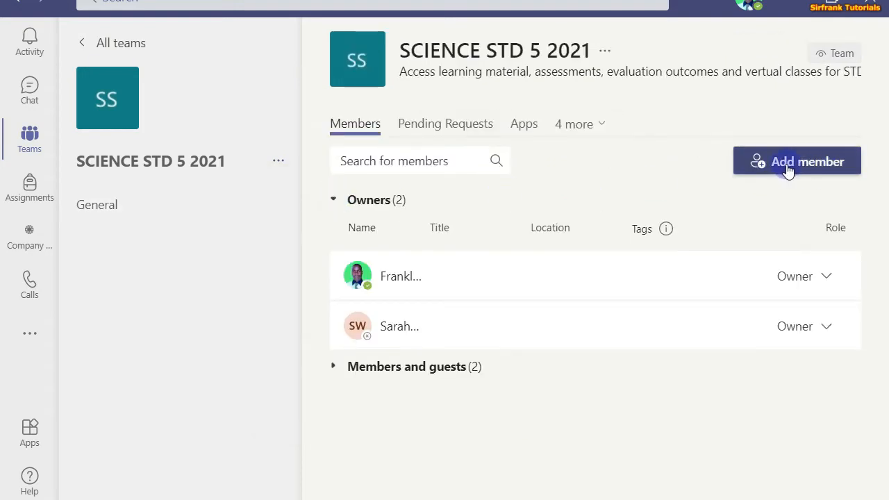
click(466, 160)
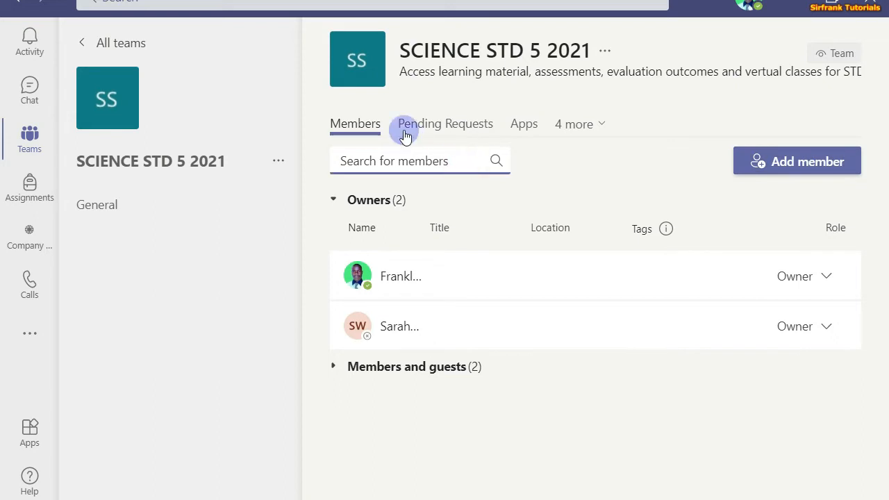
click(436, 131)
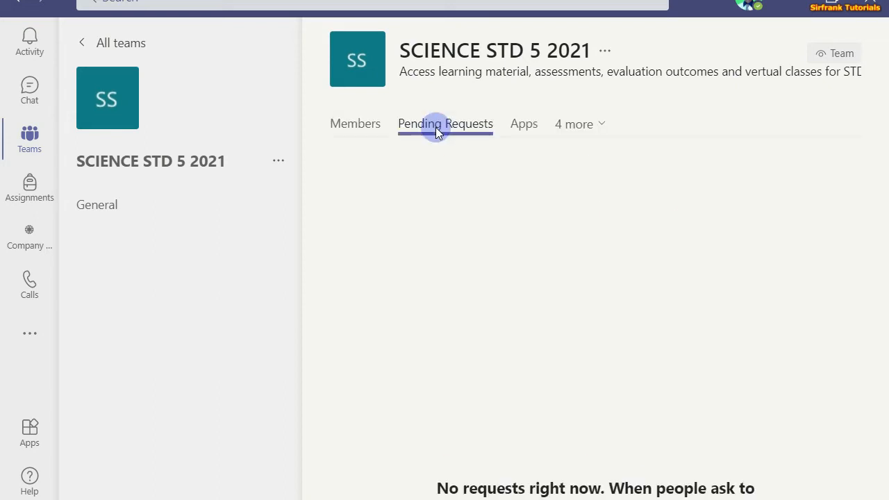
Step: Examine the apps of the SCIENCE STD 5 2021 team and the list of its further management sections
click(524, 124)
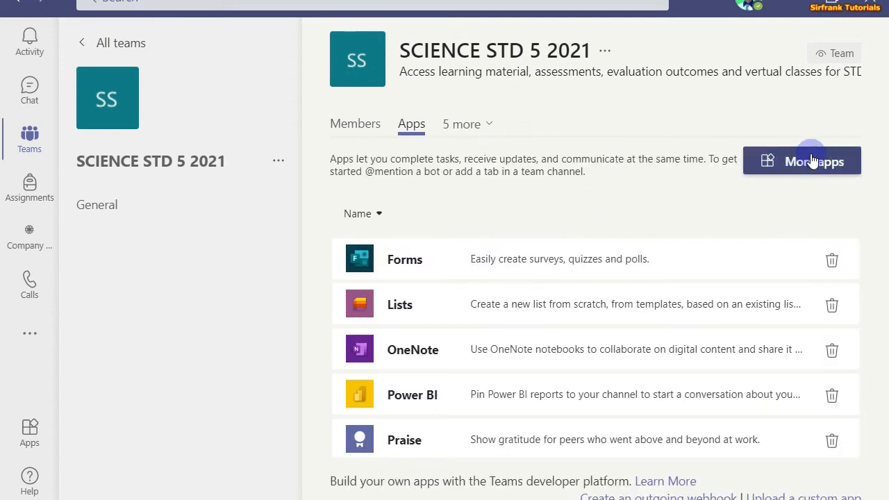
scroll(642, 292, down, 3)
scroll(641, 294, up, 3)
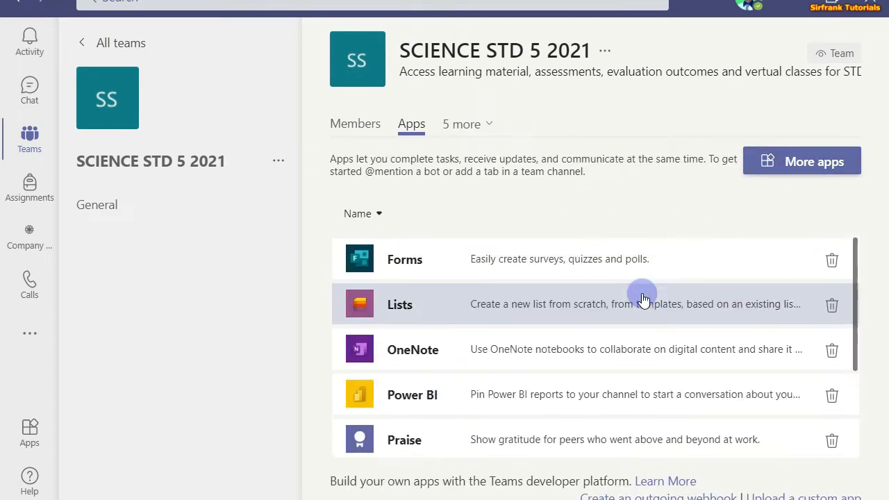
click(462, 124)
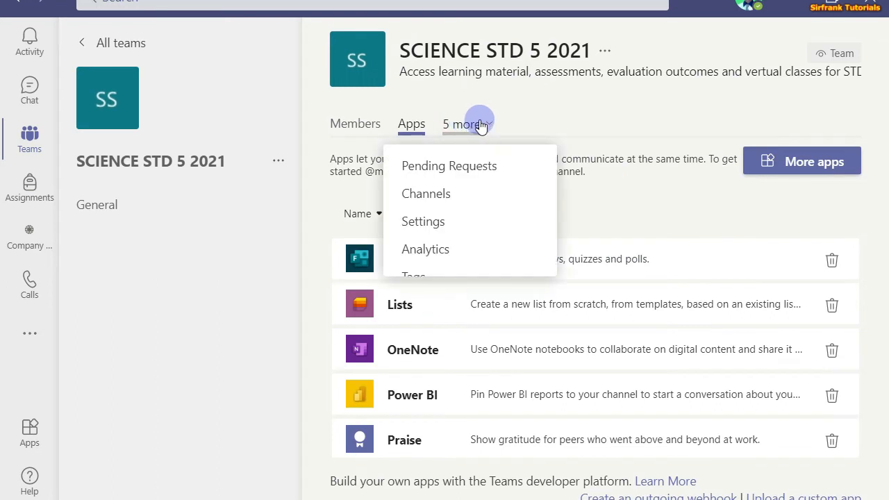
scroll(445, 253, down, 1)
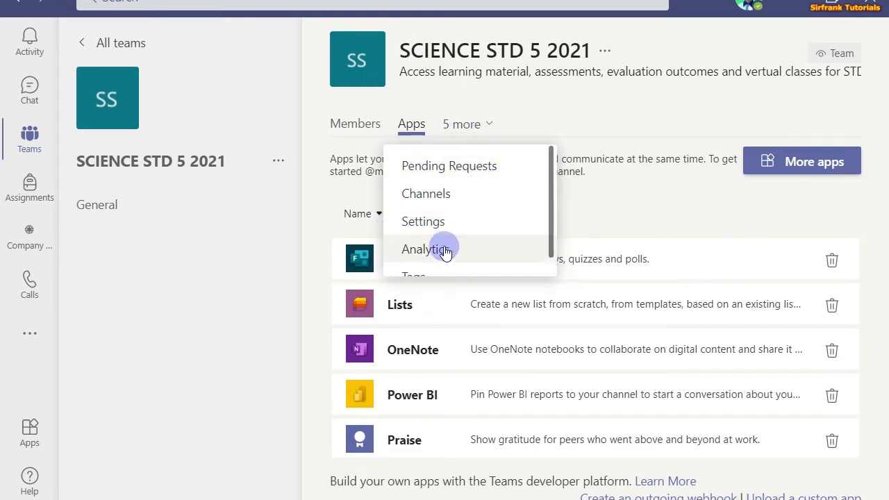
click(491, 125)
Step: Open the class details of the SCIENCE STD 5 2021 team for editing and highlight its class name
click(280, 165)
click(280, 166)
click(278, 161)
click(309, 228)
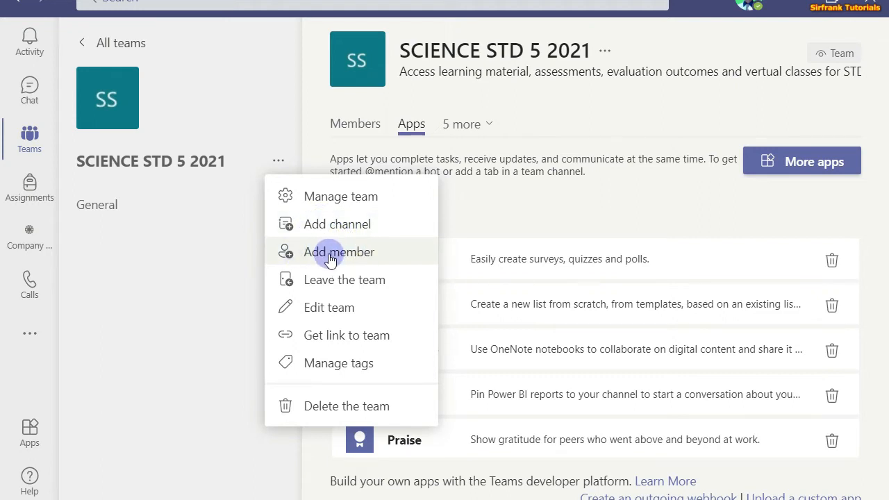
click(312, 309)
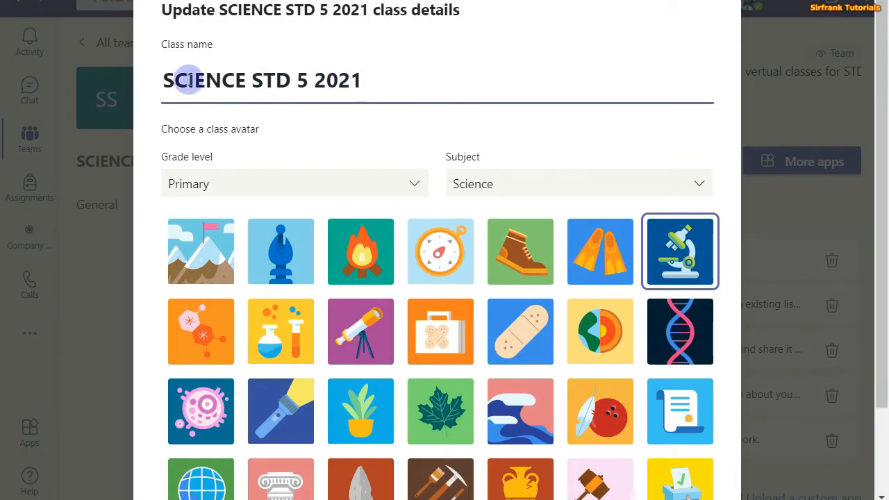
drag(163, 80, 421, 82)
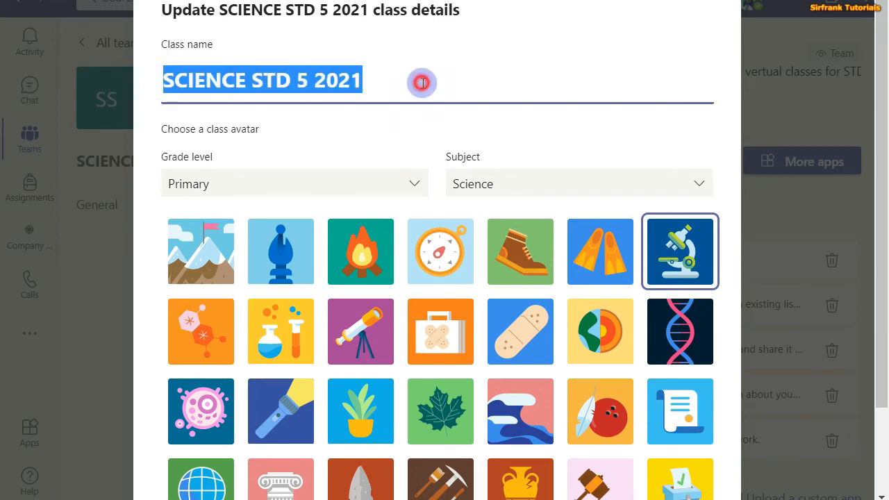
double_click(421, 81)
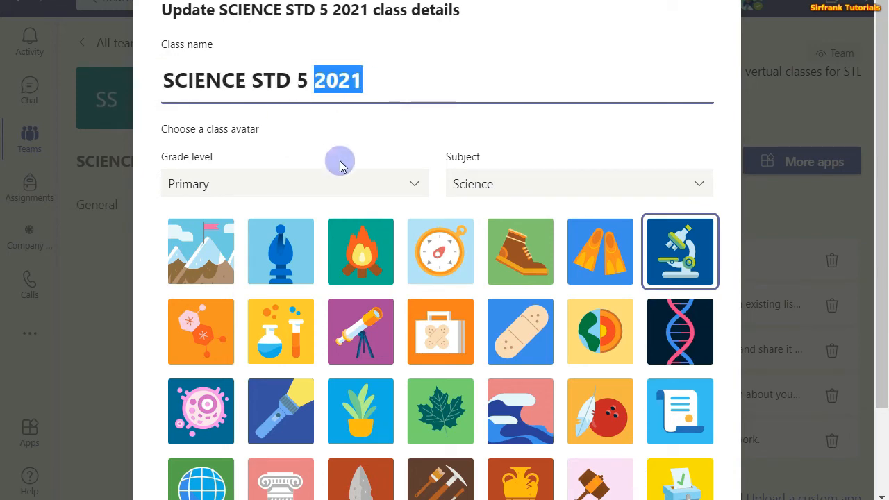
Step: View the grade level and subject choices offered in the class details
click(413, 185)
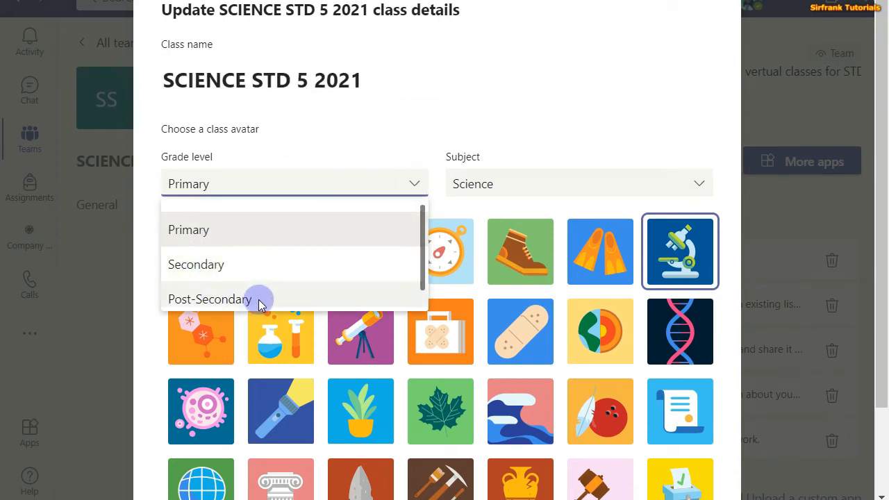
click(699, 185)
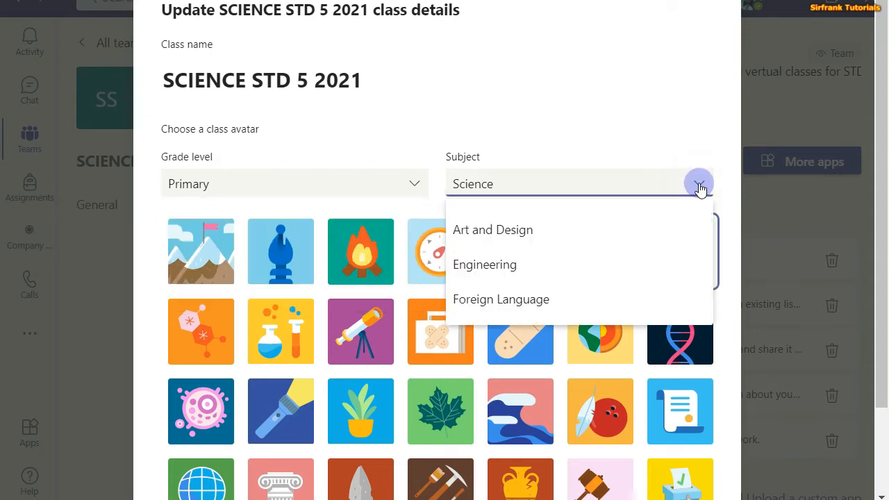
click(700, 184)
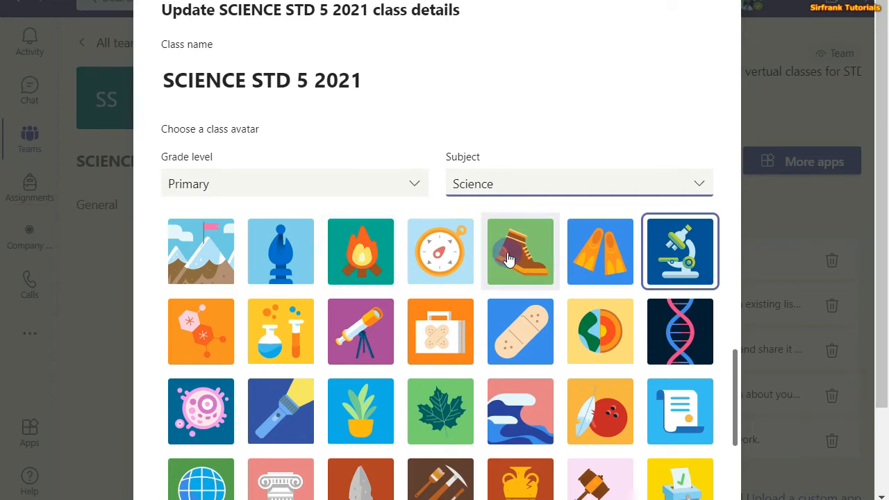
Step: Look through the avatar pictures, choose the microscope as the class avatar and update the team
scroll(399, 356, down, 5)
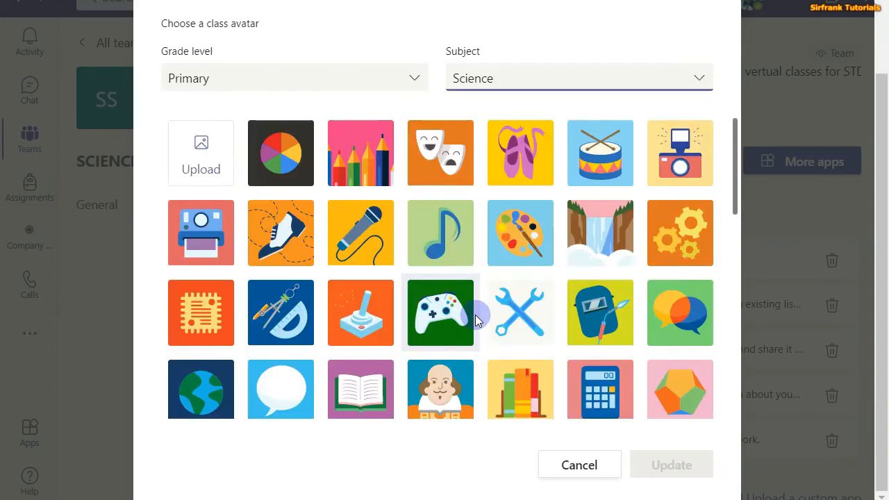
scroll(476, 319, down, 10)
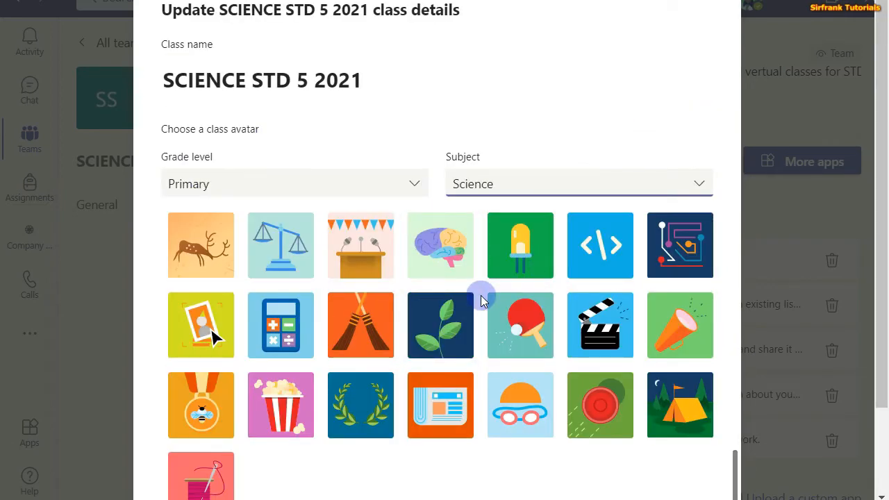
scroll(484, 300, up, 5)
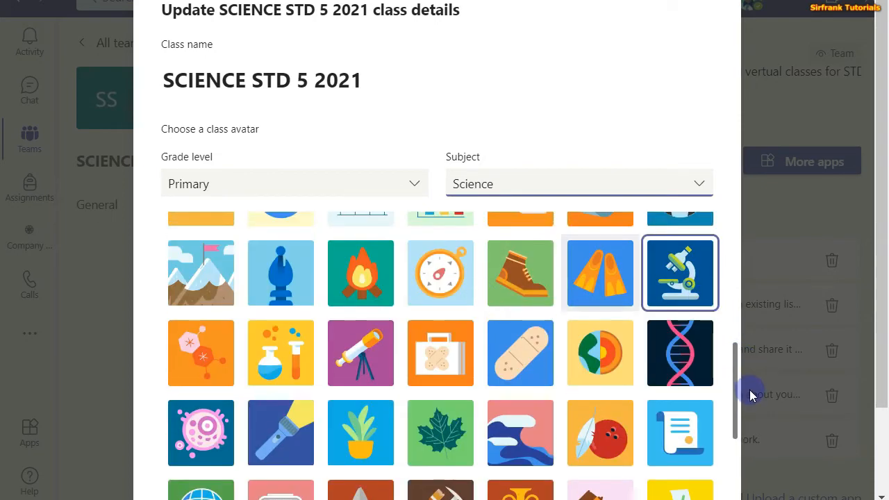
click(690, 284)
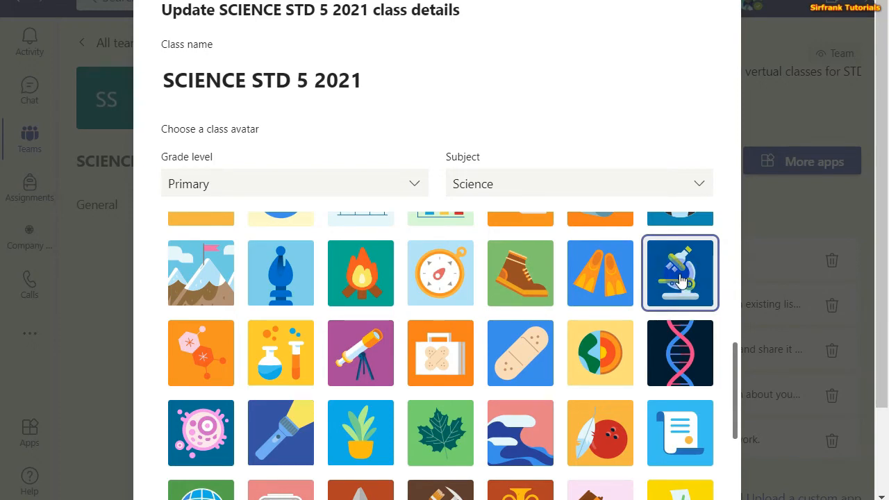
scroll(624, 389, down, 5)
click(671, 467)
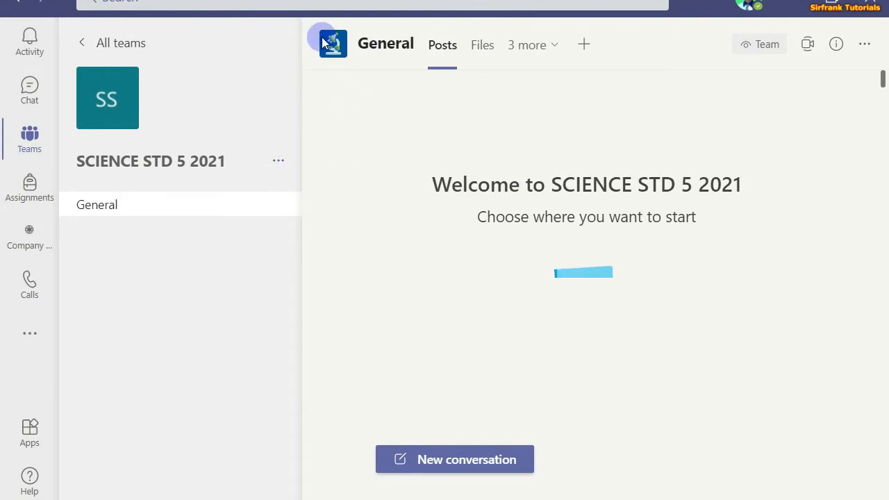
mouse_move(346, 52)
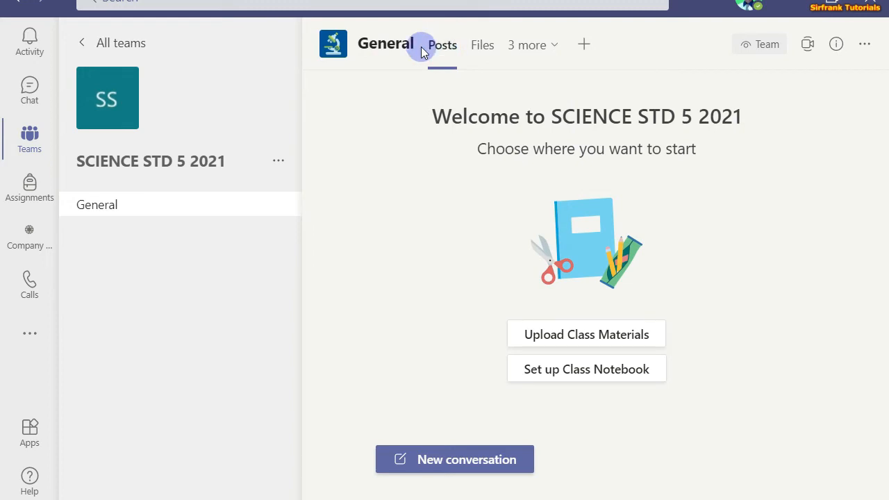
Step: Get the link to the SCIENCE STD 5 2021 team and copy it
click(279, 161)
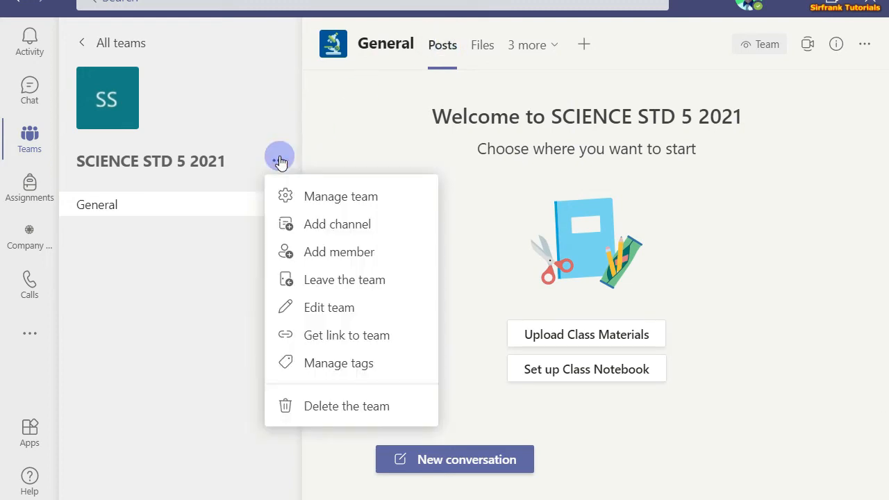
click(343, 336)
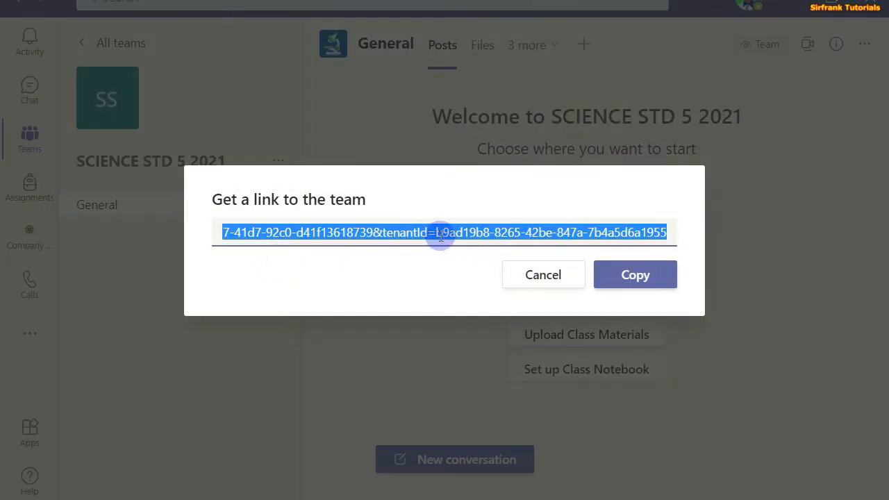
click(634, 276)
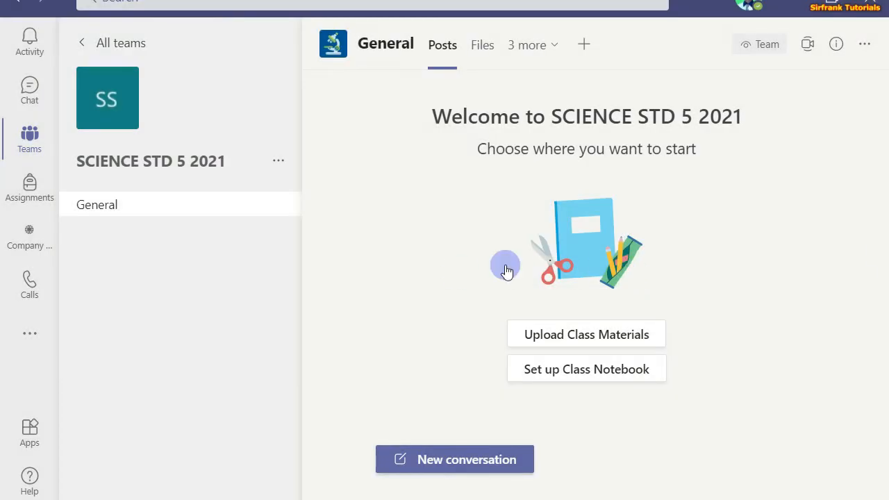
Step: Bring up the deletion confirmation for the SCIENCE STD 5 2021 team, acknowledge it, withdraw the acknowledgement and cancel
click(277, 164)
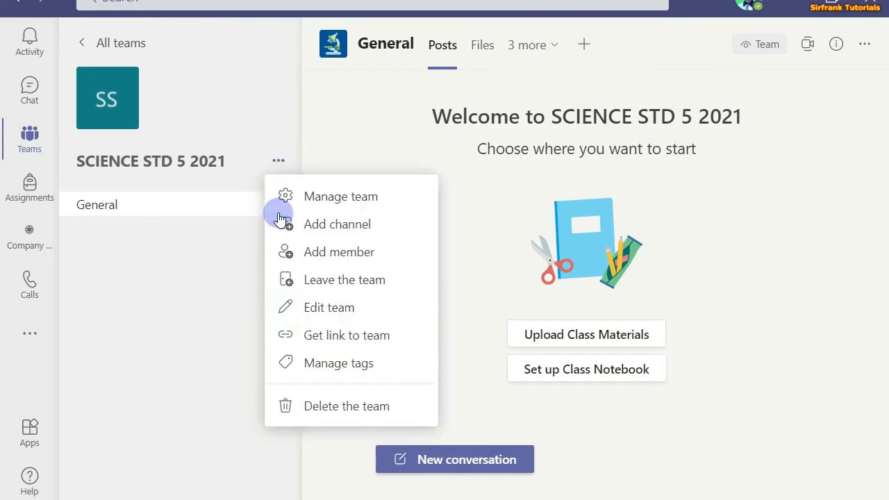
click(339, 407)
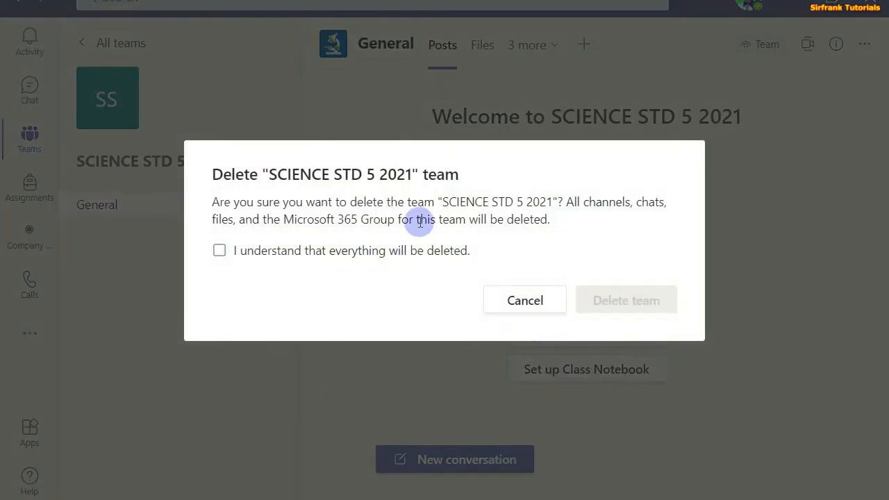
click(219, 251)
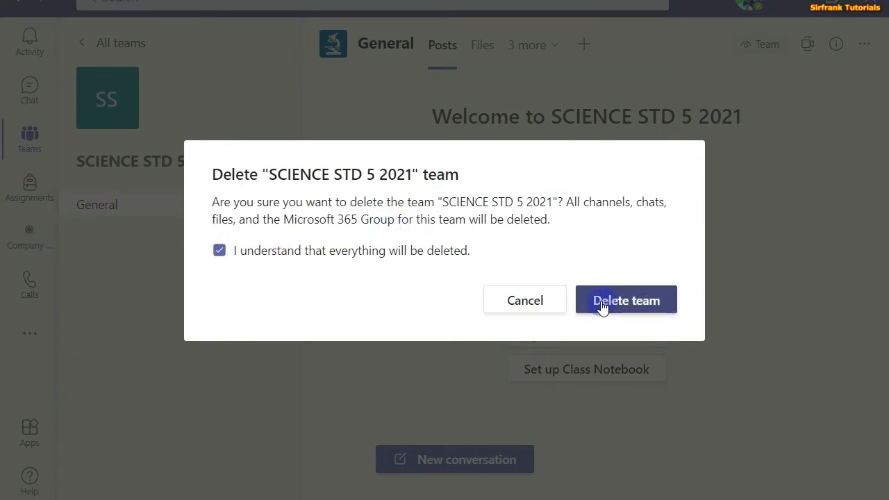
click(219, 251)
click(512, 299)
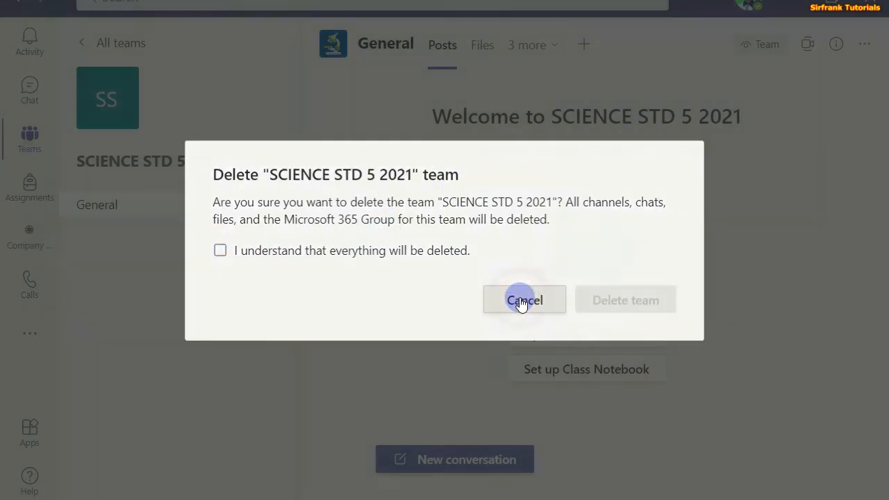
Step: Add a Standard channel named UNIT ONE Animals to the team and have it automatically shown in everyone's channel list
click(278, 164)
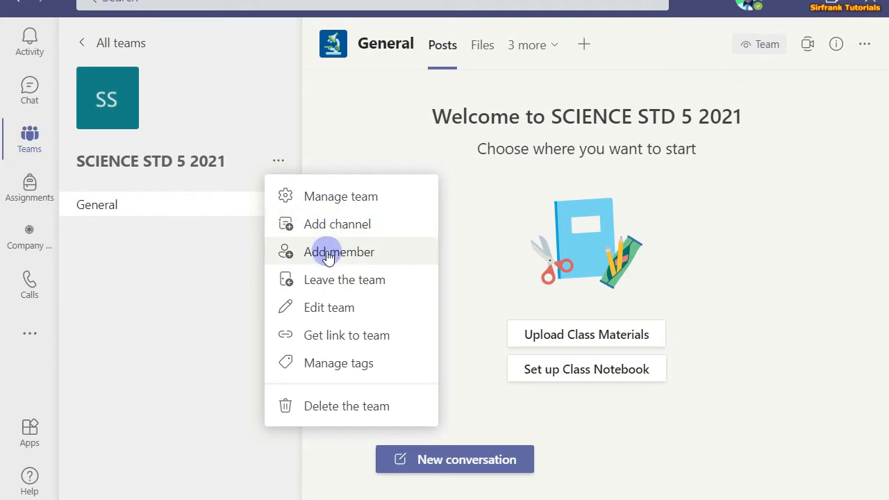
click(328, 225)
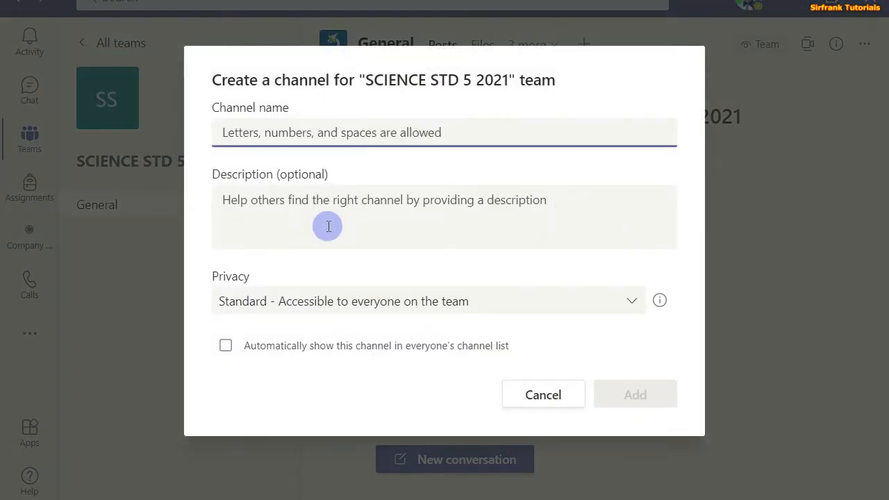
text(UNIT ONE Animals)
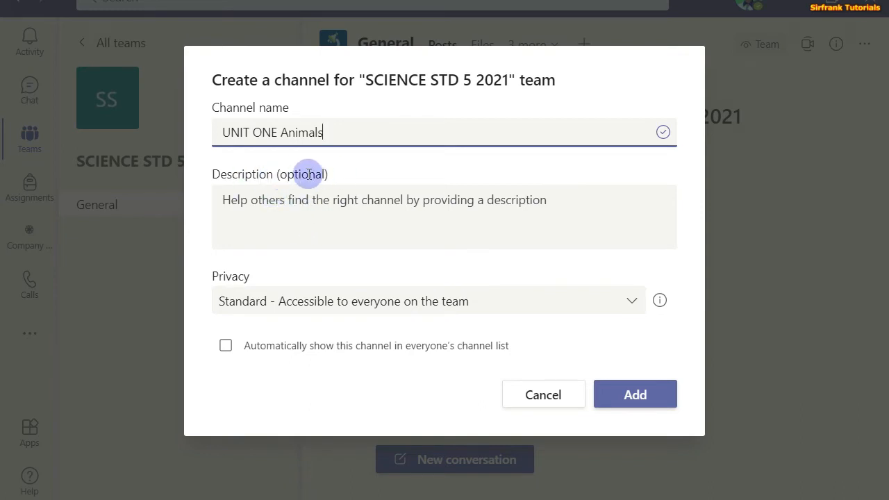
click(274, 218)
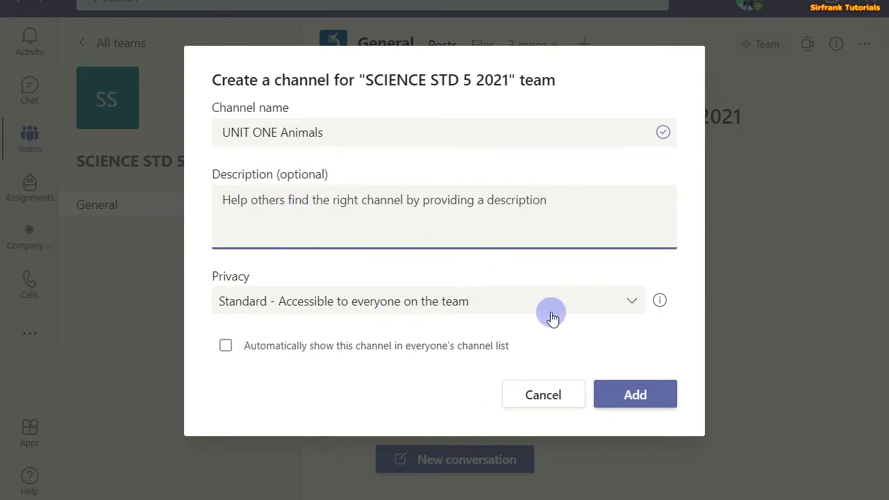
click(630, 299)
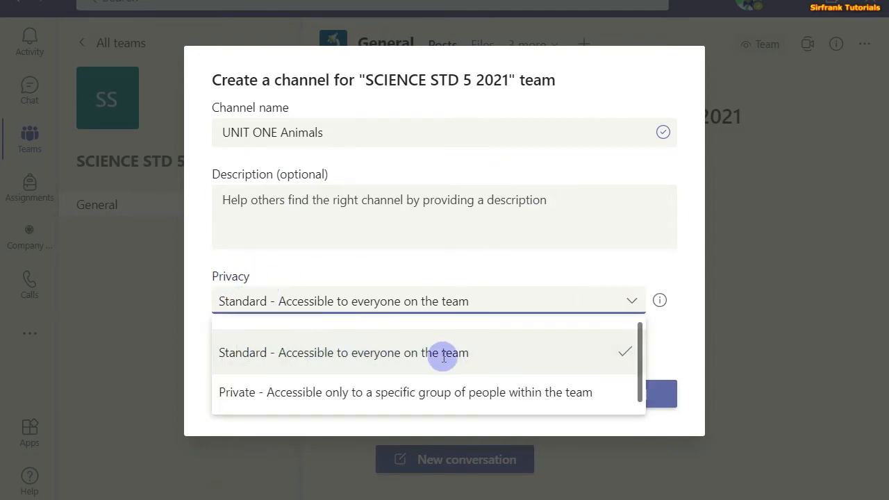
click(629, 306)
click(224, 347)
click(639, 390)
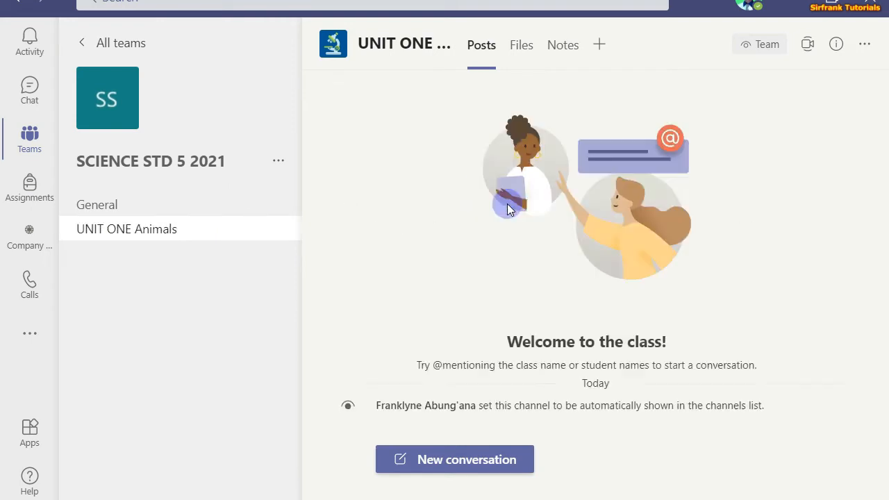
Step: View the notification options of the UNIT ONE Animals channel and the moderation choices in its permissions, then collapse the permissions
click(277, 229)
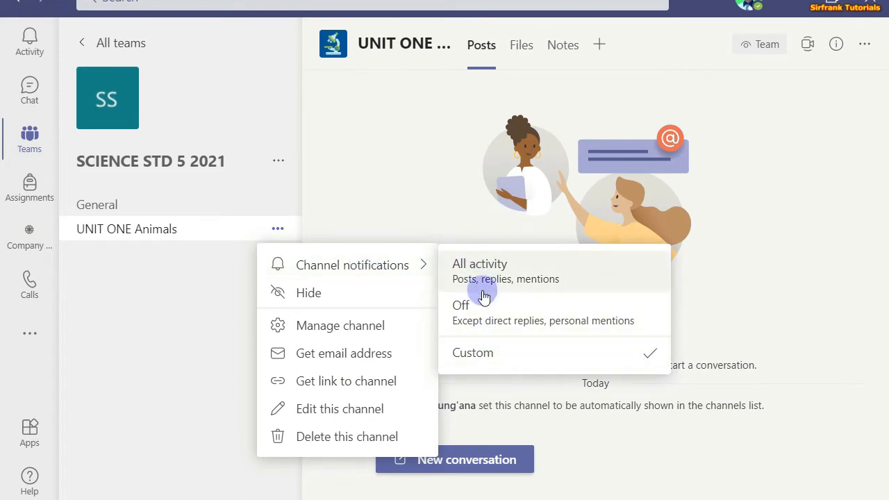
click(345, 326)
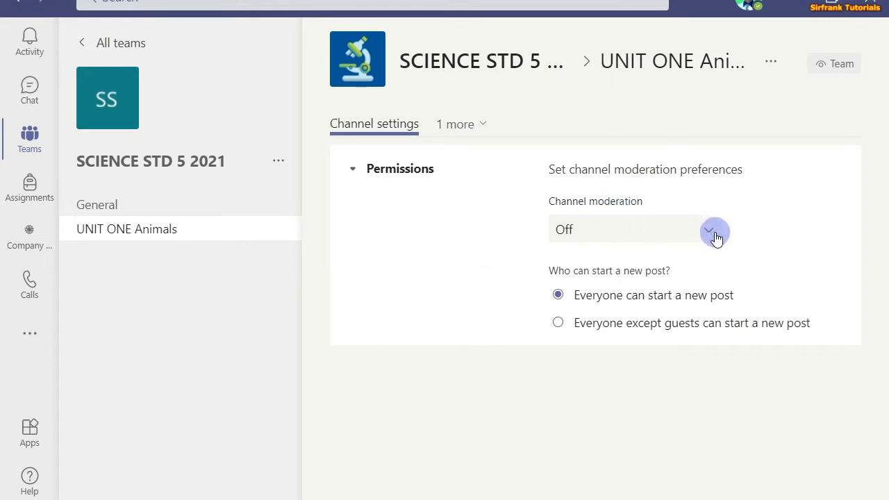
click(712, 235)
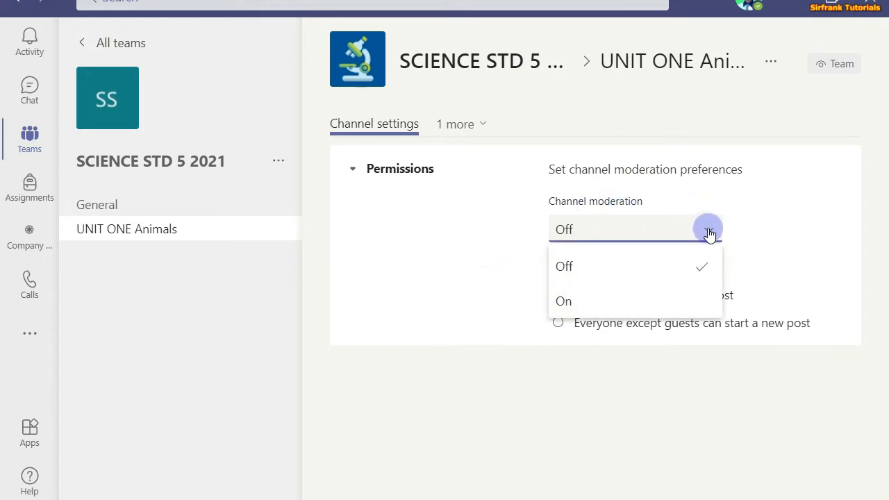
click(710, 234)
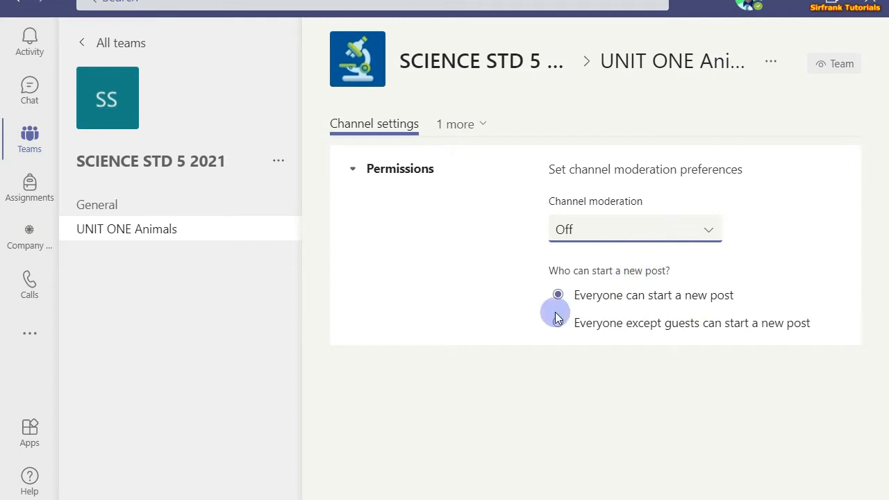
click(353, 168)
Step: Review the options offered for the UNIT ONE Animals channel and return to its posts
click(278, 229)
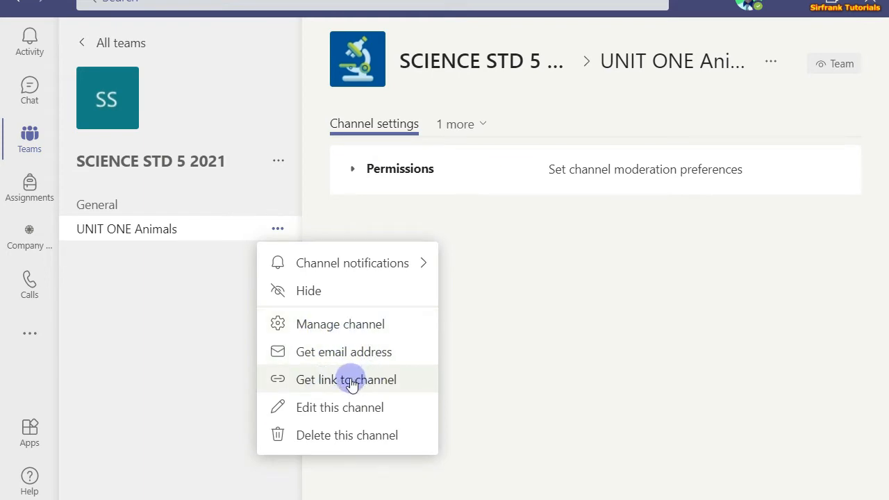
click(470, 316)
click(159, 234)
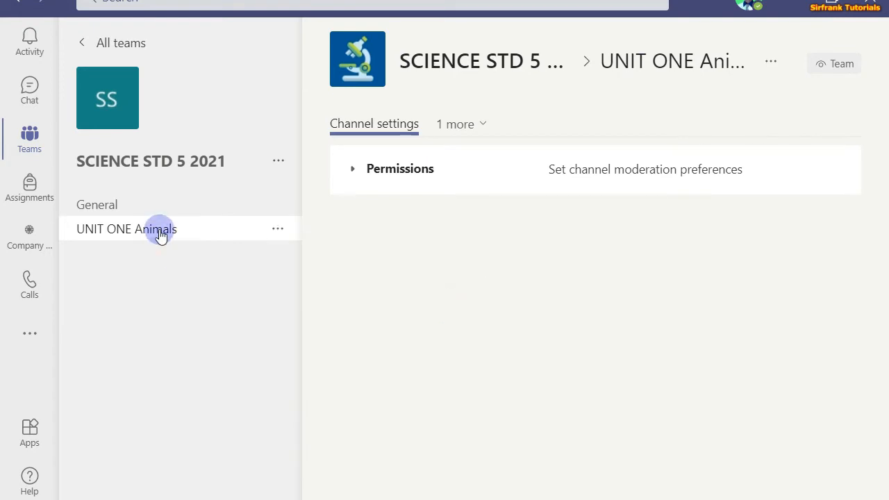
click(268, 229)
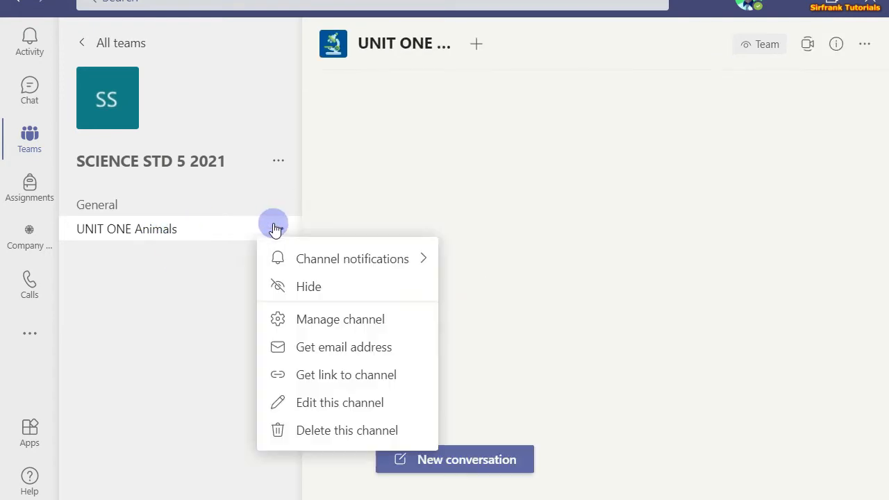
click(460, 152)
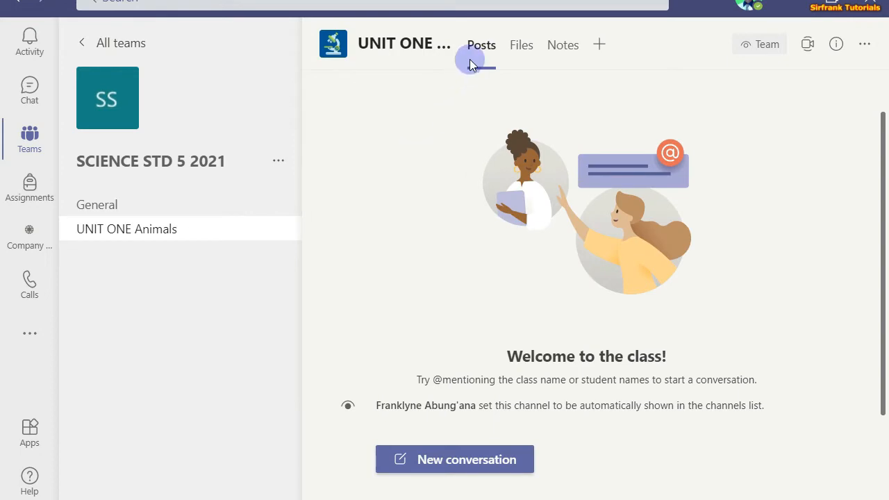
Step: Start a new conversation in the UNIT ONE Animals channel with the message "Hello everyone"
click(442, 458)
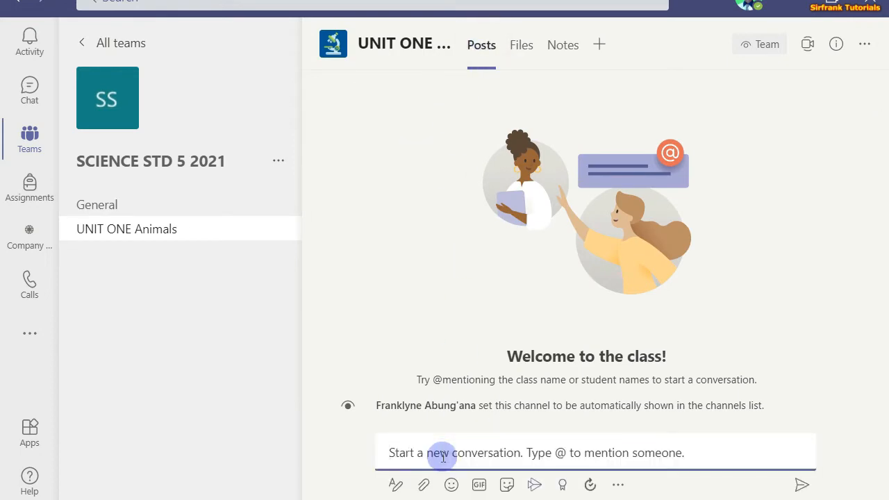
click(409, 453)
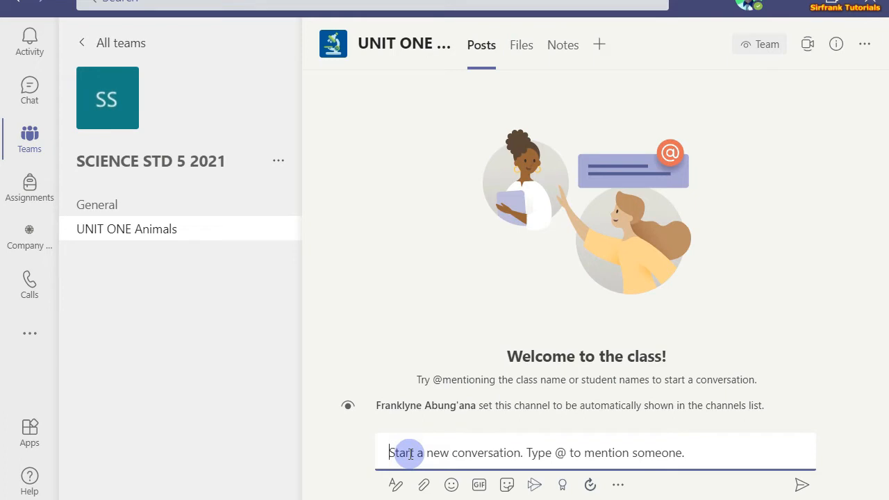
text(Hello everyone)
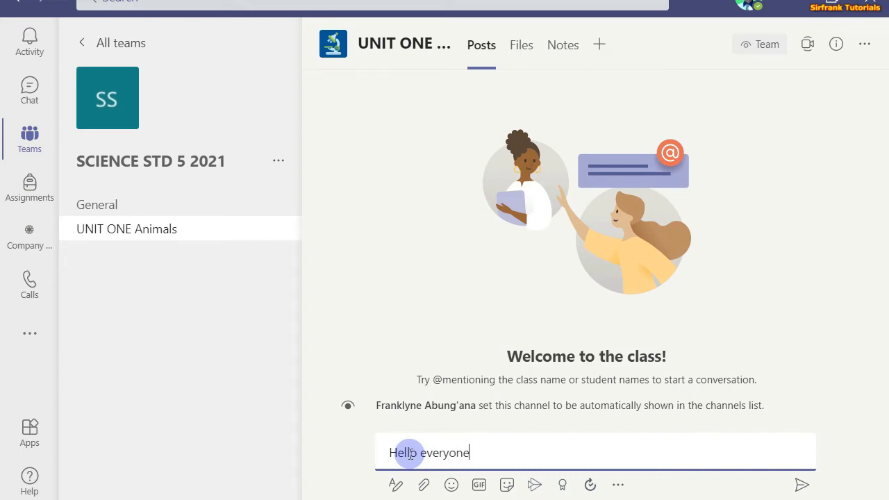
Step: Format the whole "Hello everyone" message in bold orange text and post it to the channel
click(474, 453)
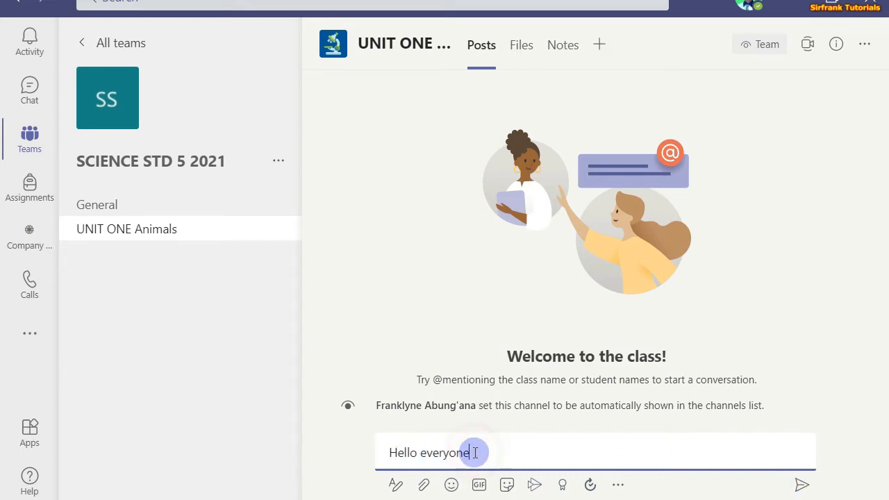
drag(474, 453, 377, 452)
click(396, 485)
click(393, 335)
click(552, 336)
click(554, 294)
click(544, 414)
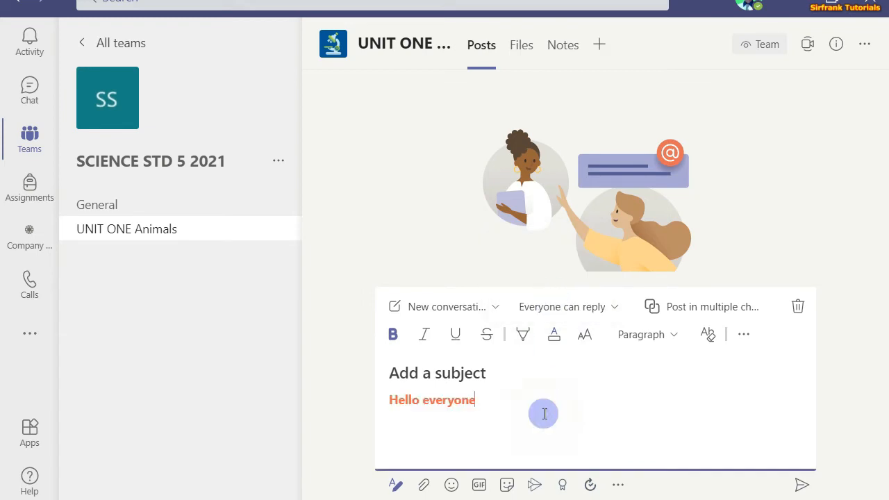
click(803, 485)
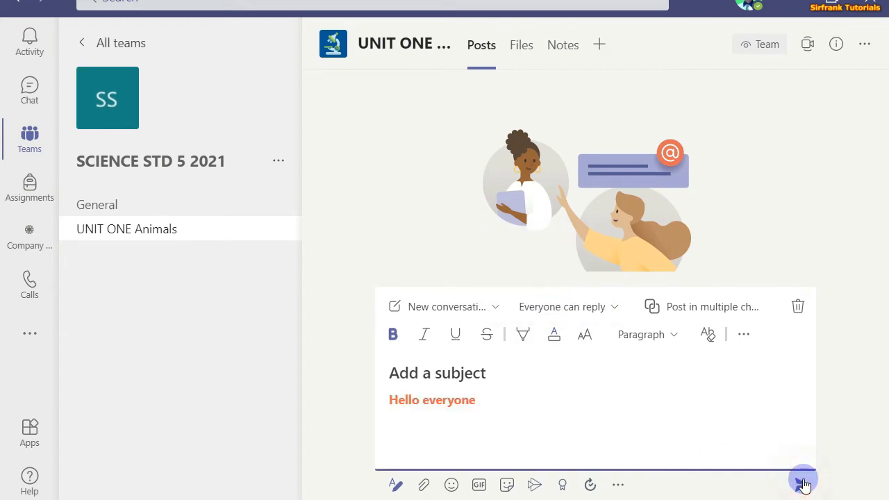
Step: Post a new conversation that mentions the second suggested team member, followed by "welcome to science class"
click(473, 460)
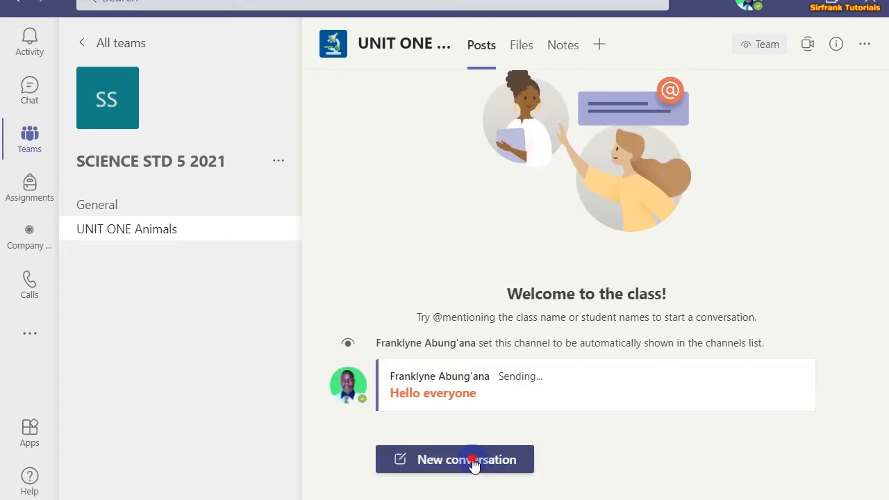
click(413, 452)
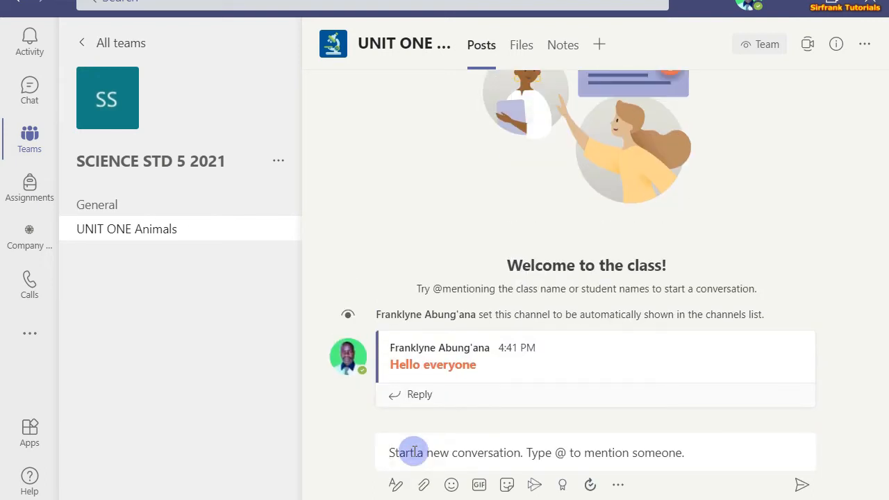
click(422, 459)
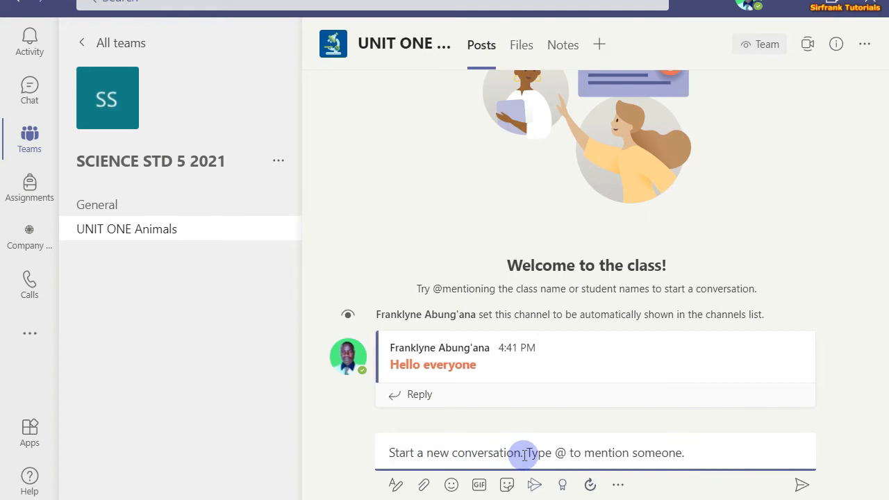
text(@)
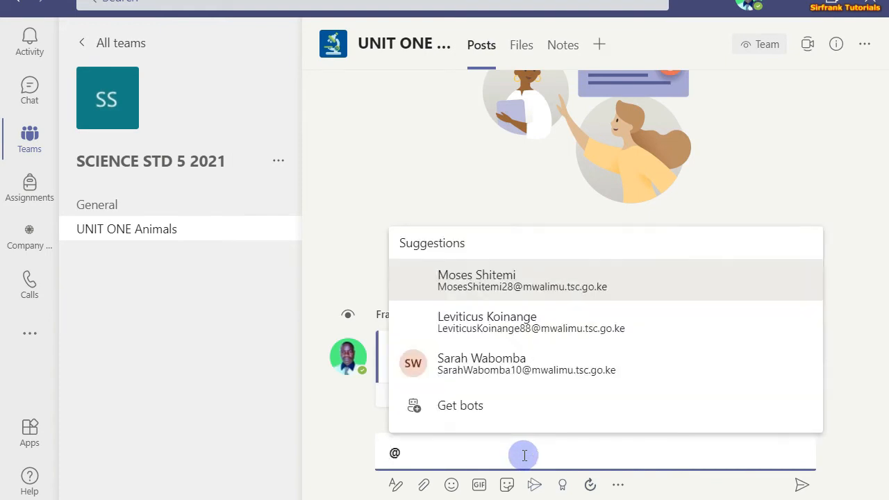
click(471, 325)
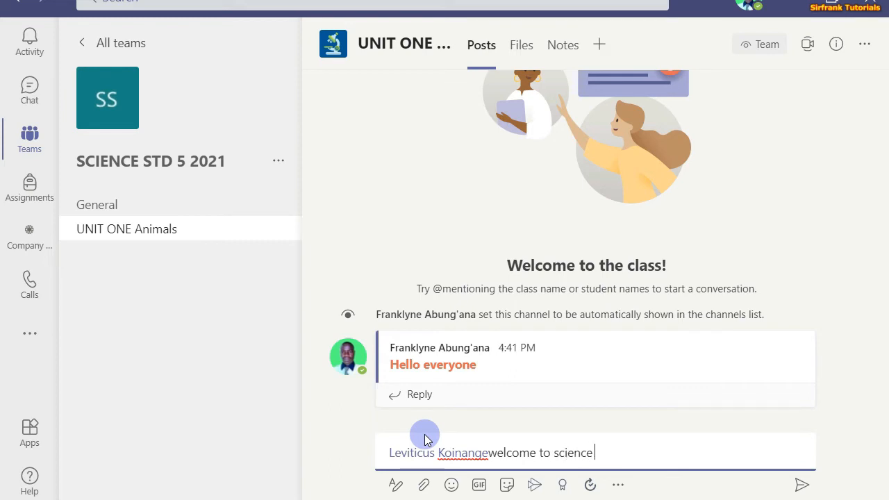
click(802, 485)
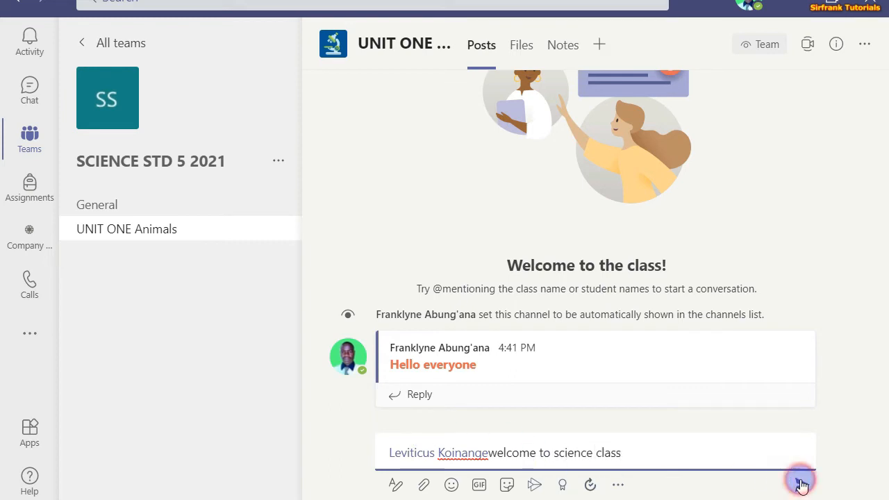
Step: Open another new conversation, view the additional messaging extensions available for it and dismiss them
click(471, 460)
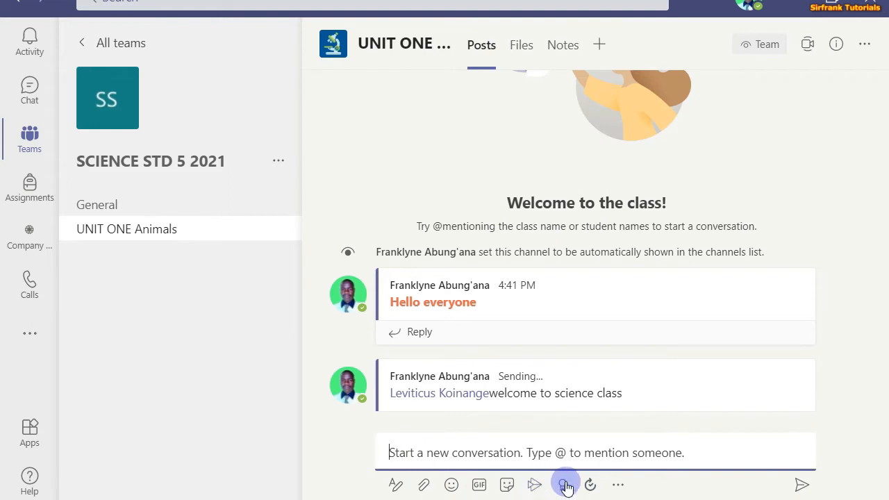
click(618, 489)
click(814, 437)
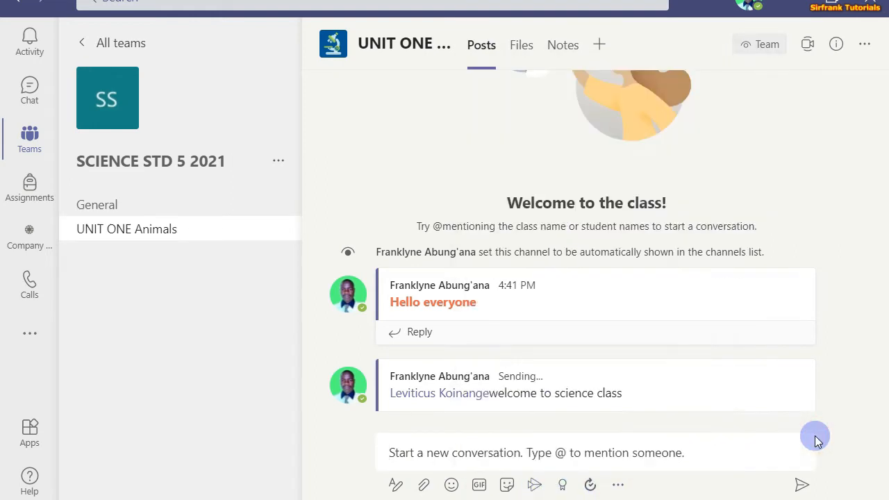
Step: Create a folder named "Class folder" in the UNIT ONE Animals channel's files
click(521, 48)
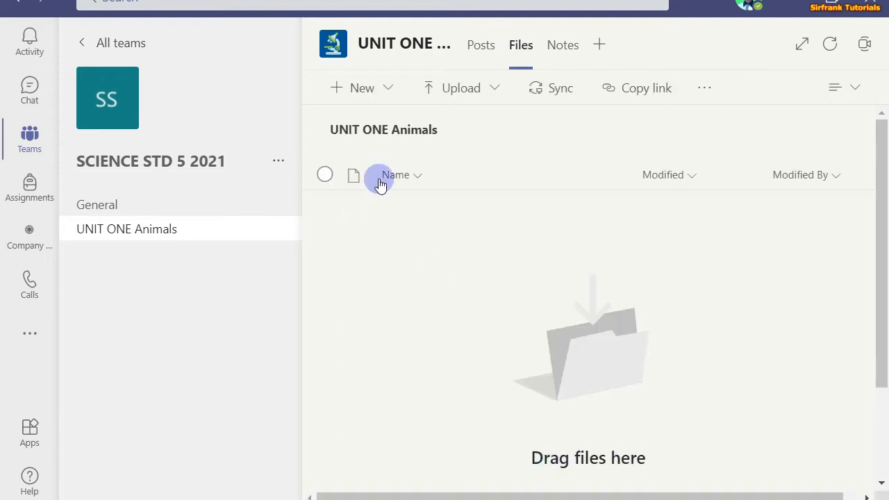
click(341, 96)
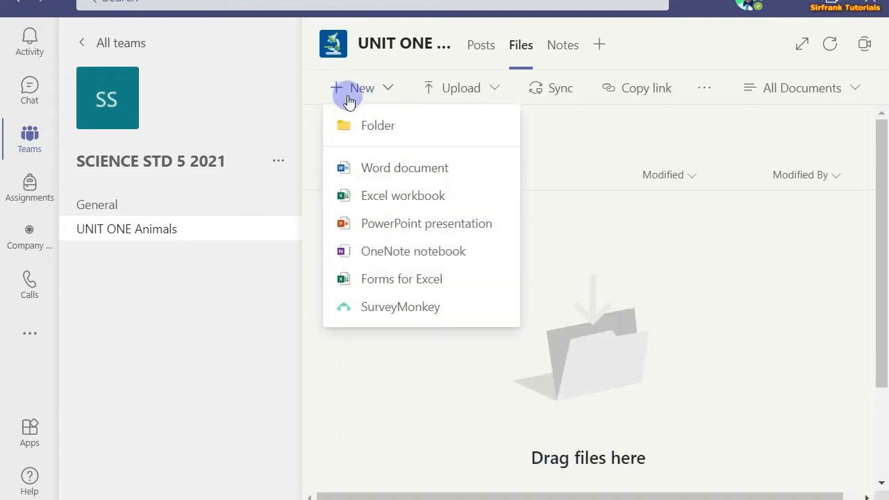
click(392, 128)
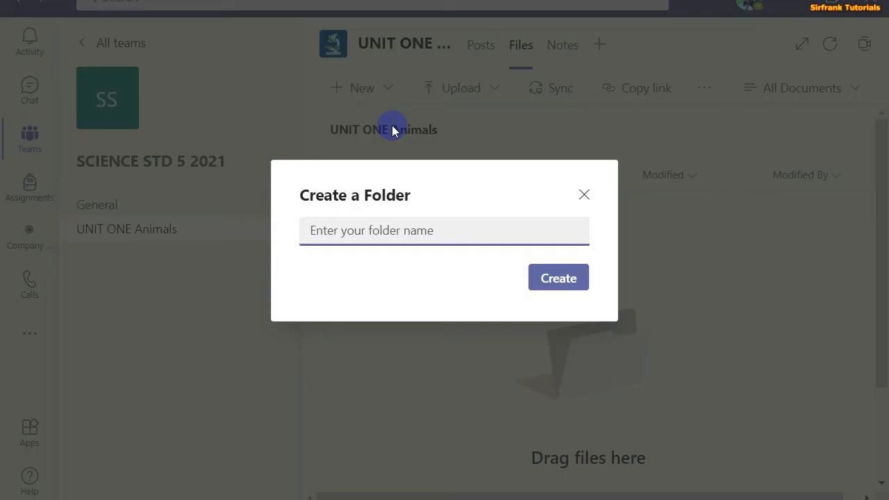
text(Class fol)
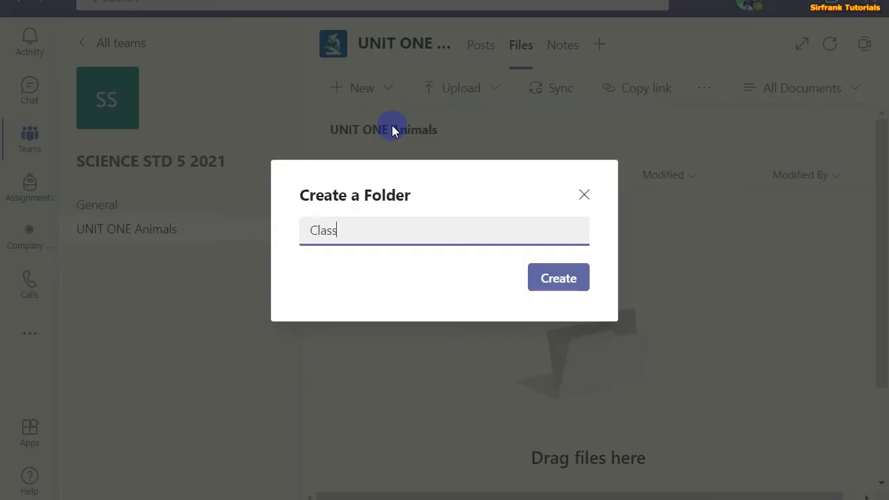
text(der)
click(560, 277)
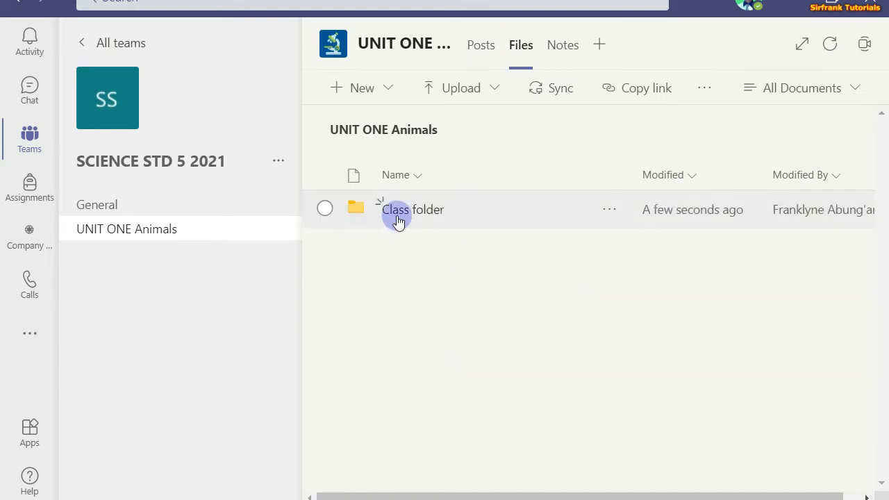
Step: Open Class folder and examine its options for creating new items, uploading content and further file actions
click(435, 216)
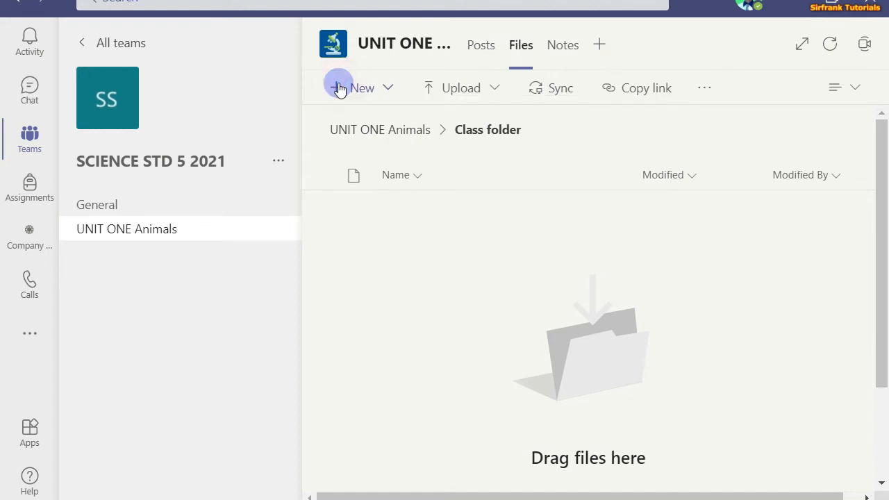
click(339, 88)
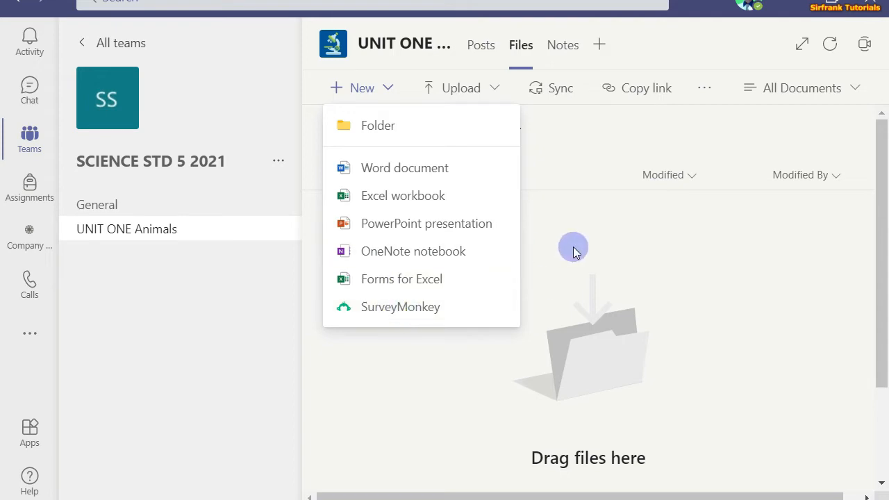
click(548, 208)
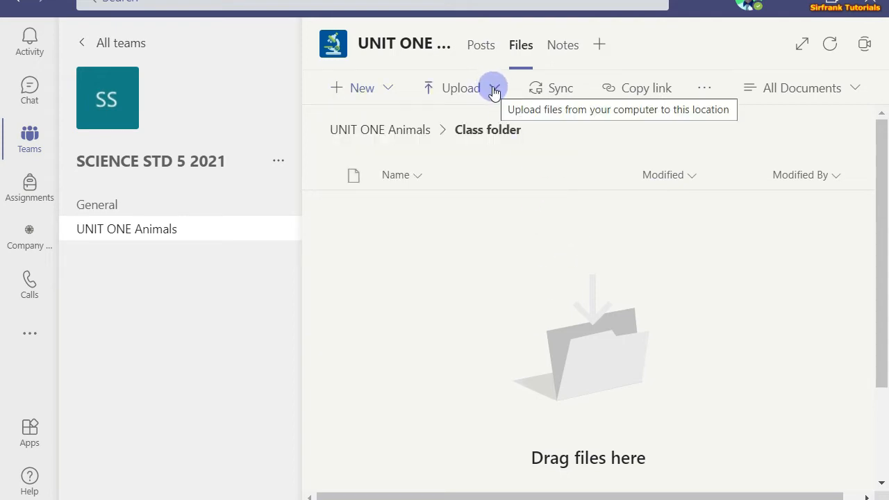
click(443, 90)
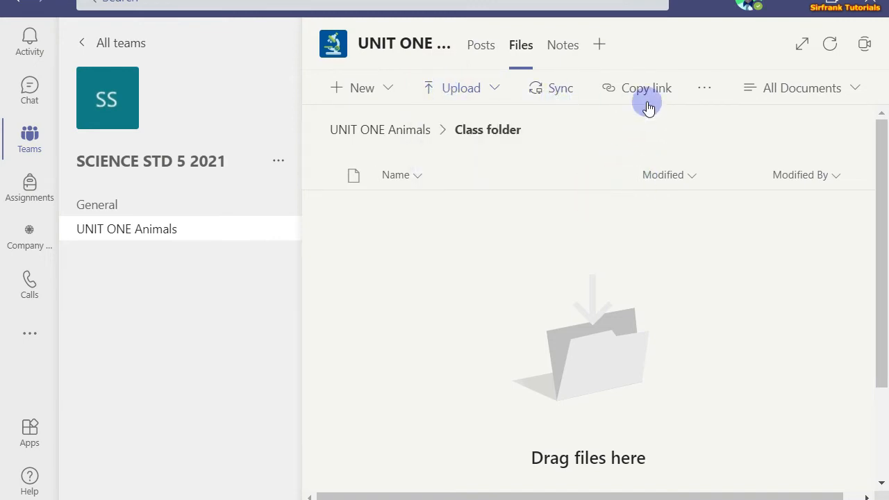
click(707, 90)
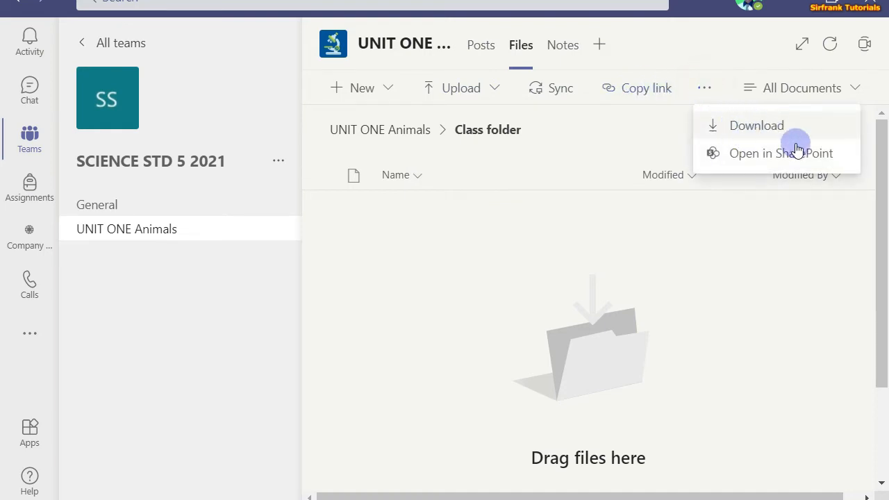
click(723, 242)
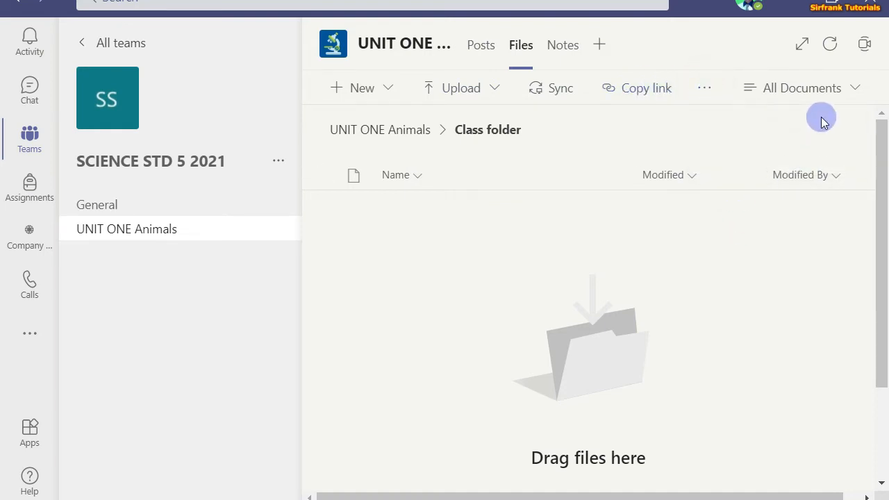
Step: Start collaborating in the channel's notes and create a new page in the empty section
click(564, 45)
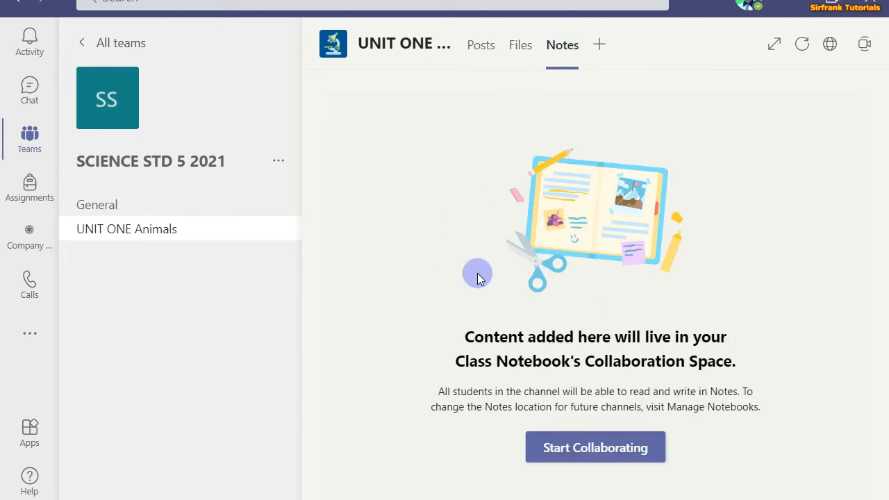
click(573, 449)
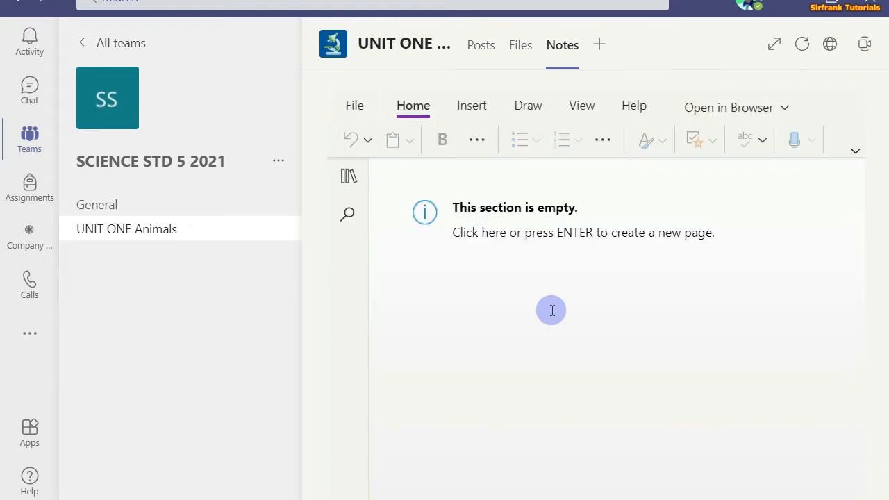
click(468, 206)
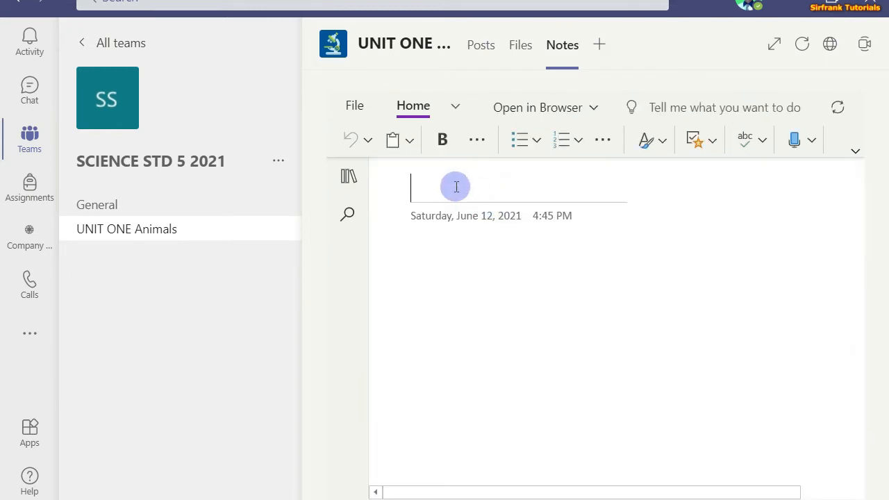
Step: Title the new notes page "UNIT 1: SCIENCE STD 5 2021"
key(BackSpace)
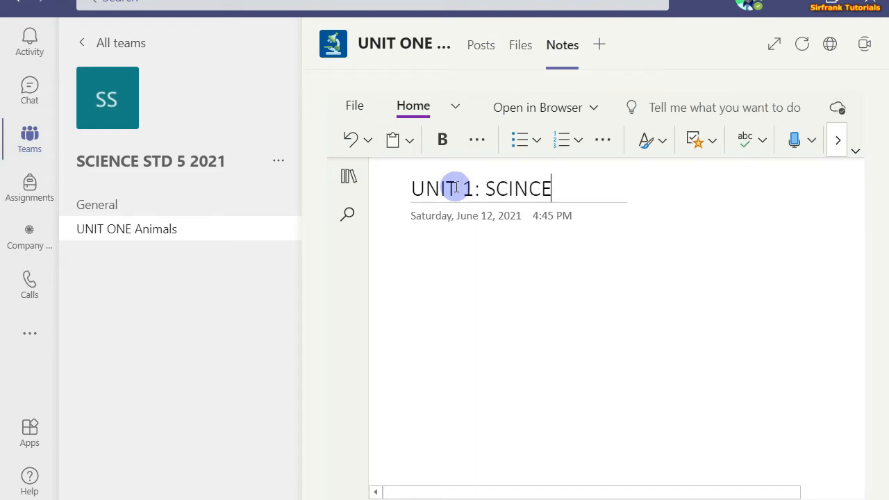
text(e)
key(BackSpace)
text(E ST)
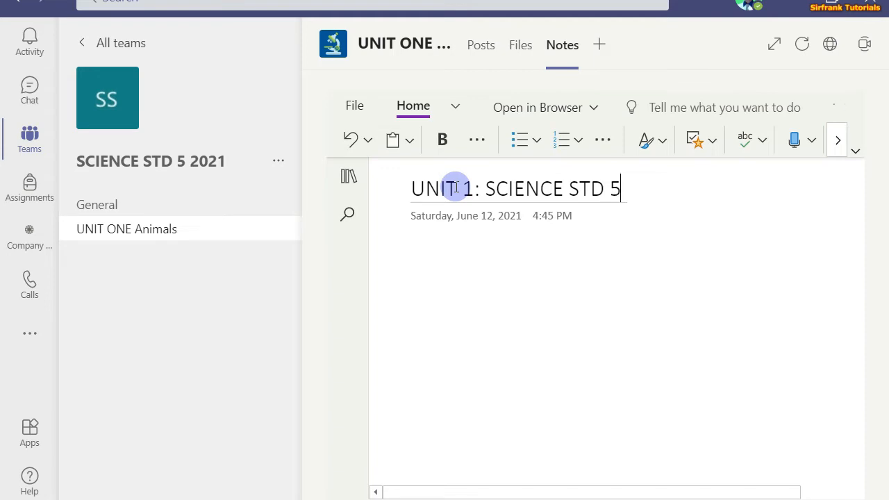
text(D 5 @)
key(BackSpace)
text(2021)
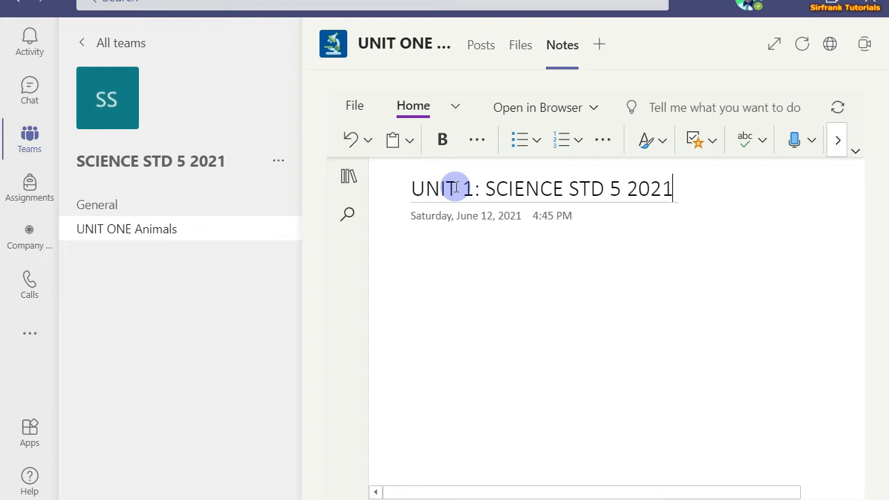
Step: Add the text "ANIMALS" to the body of the notes page and format it bold at font size 20
click(438, 221)
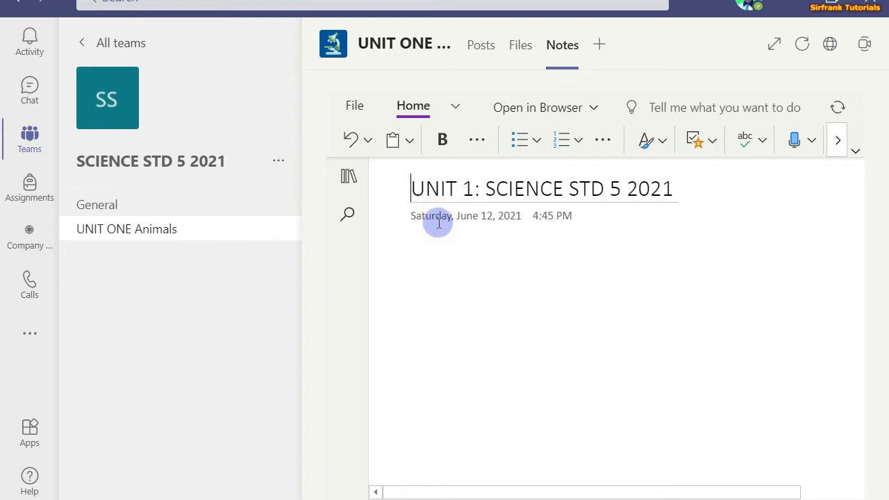
click(436, 243)
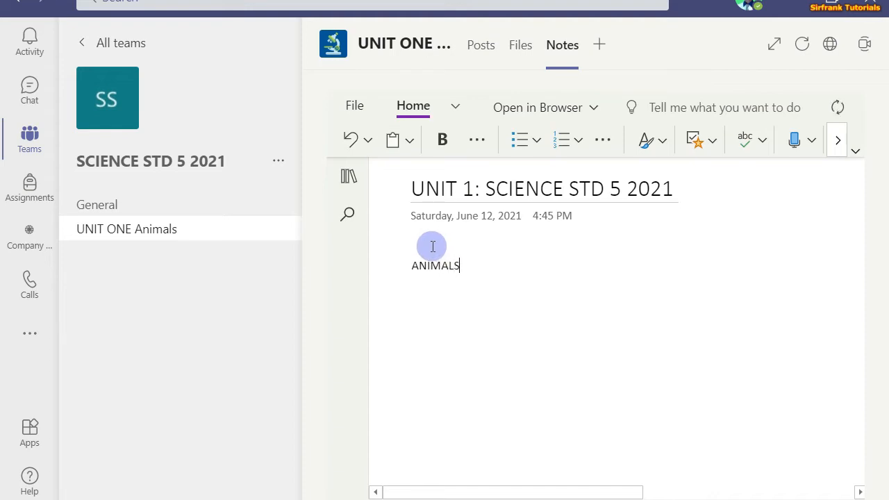
drag(413, 265, 463, 265)
click(440, 141)
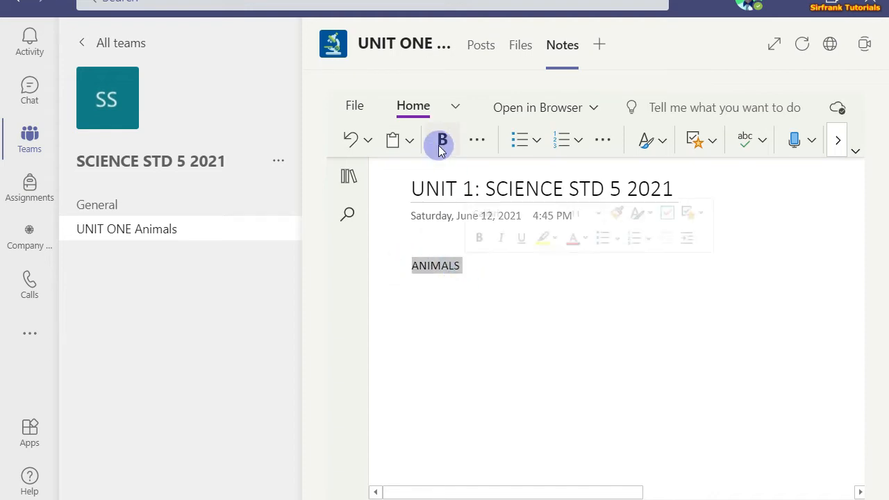
click(477, 139)
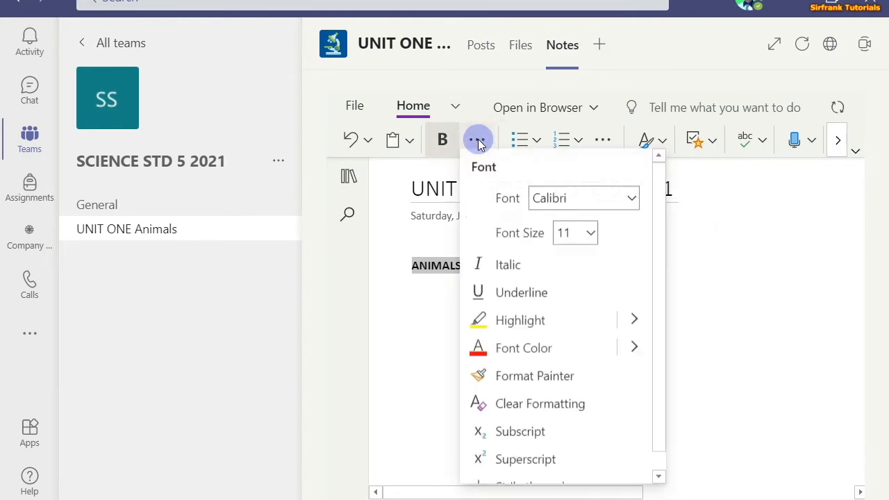
click(590, 241)
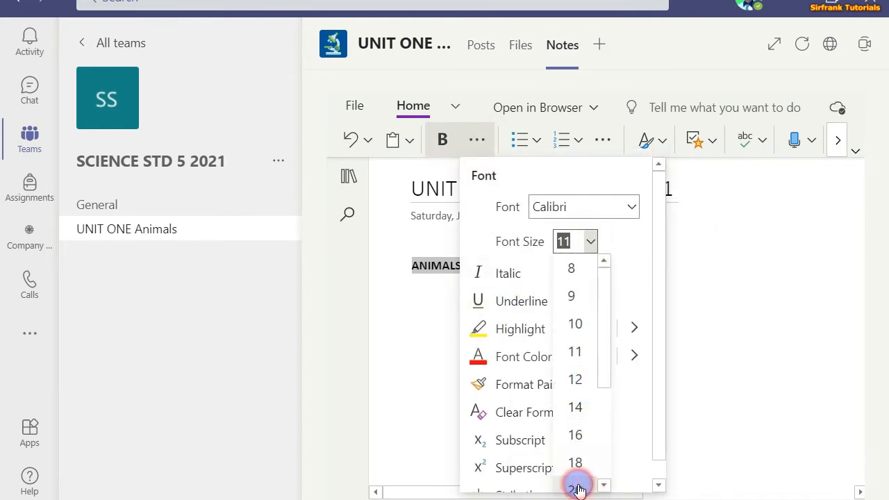
click(576, 353)
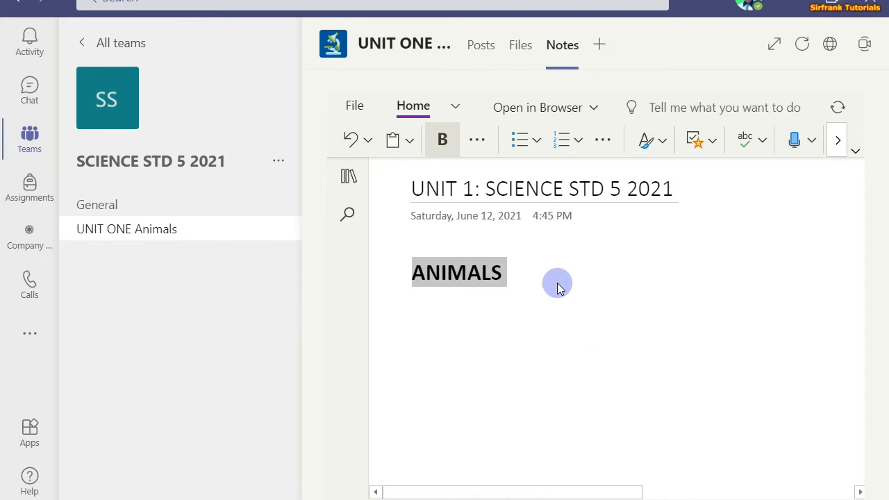
Step: Color the "ANIMALS" text green and underline it
click(478, 139)
click(637, 356)
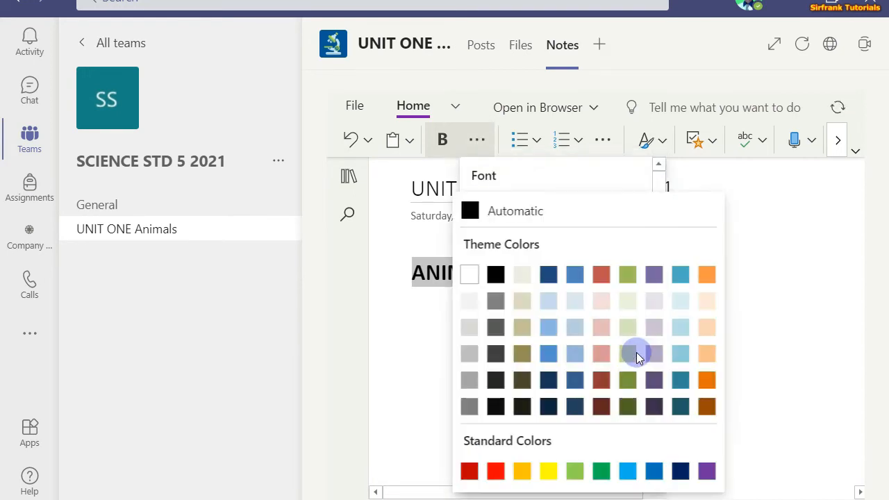
click(610, 472)
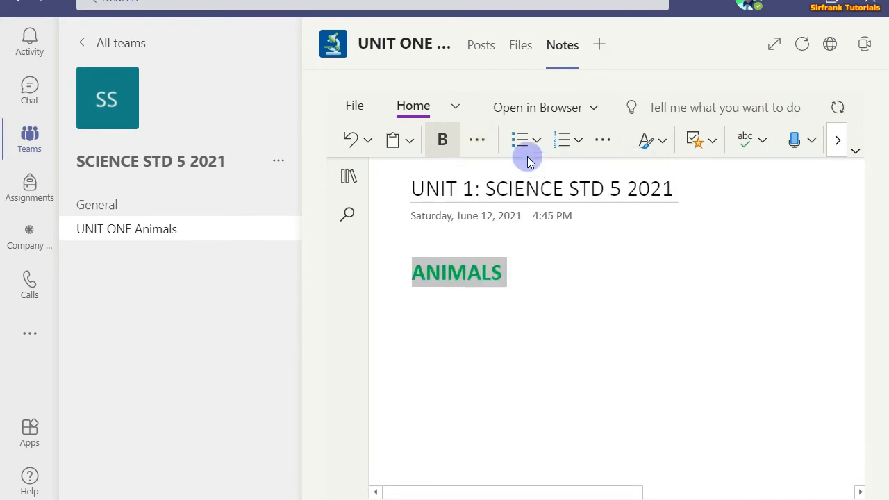
click(477, 139)
click(484, 298)
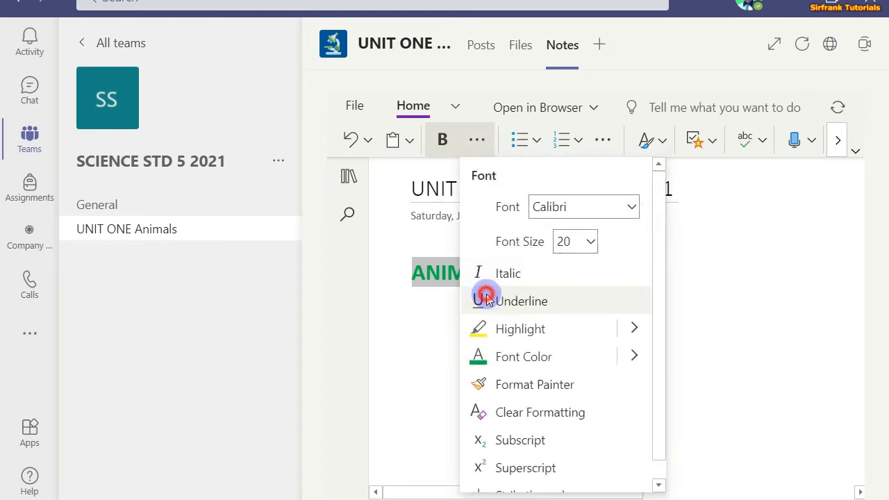
click(521, 285)
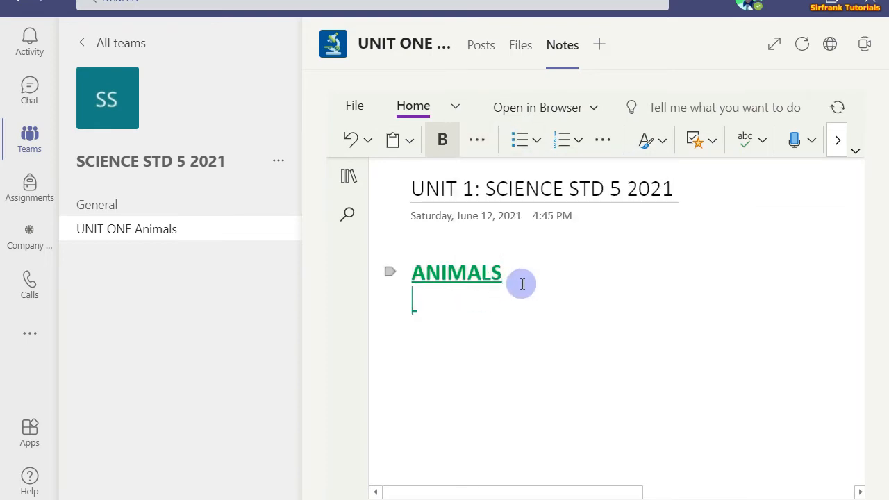
Step: Replace the "ANIMALS" text with "List classes of vertebrates", keeping its formatting
key(BackSpace)
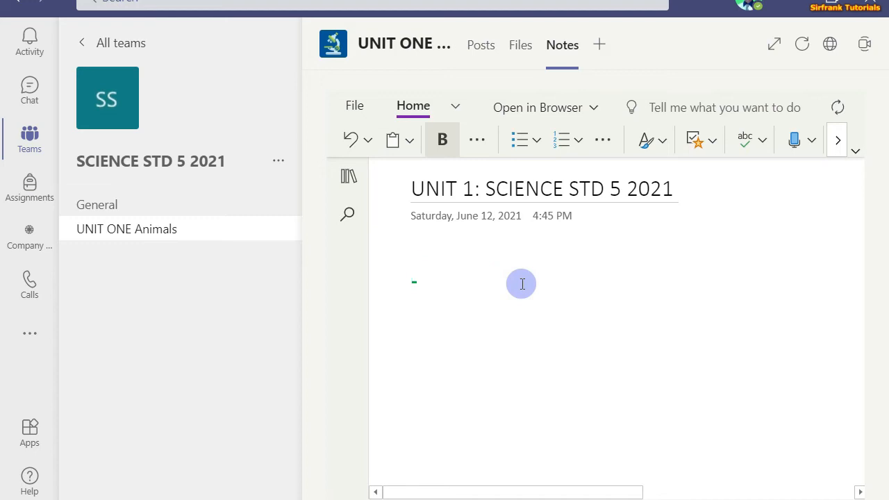
text(List)
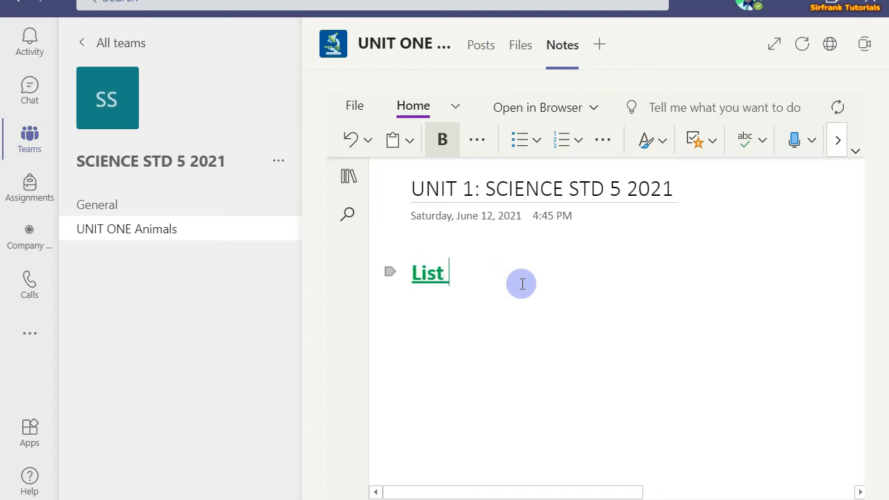
text( char)
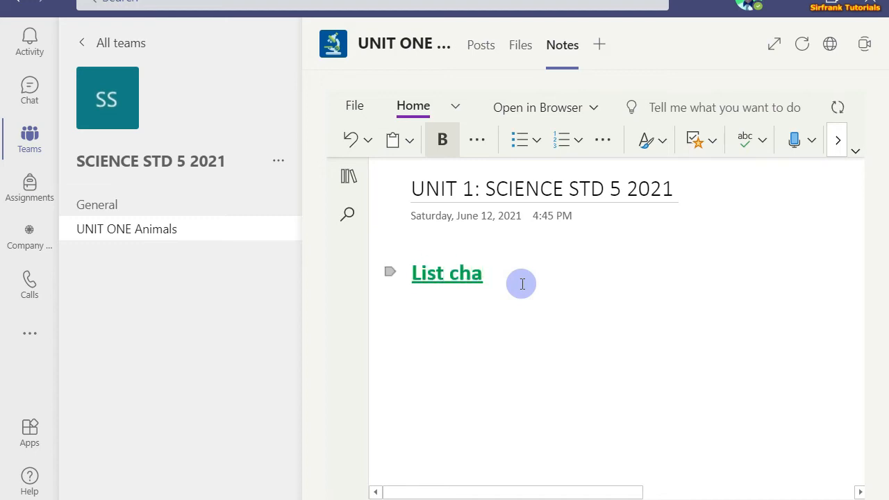
key(BackSpace)
key(BackSpace)
text(lase)
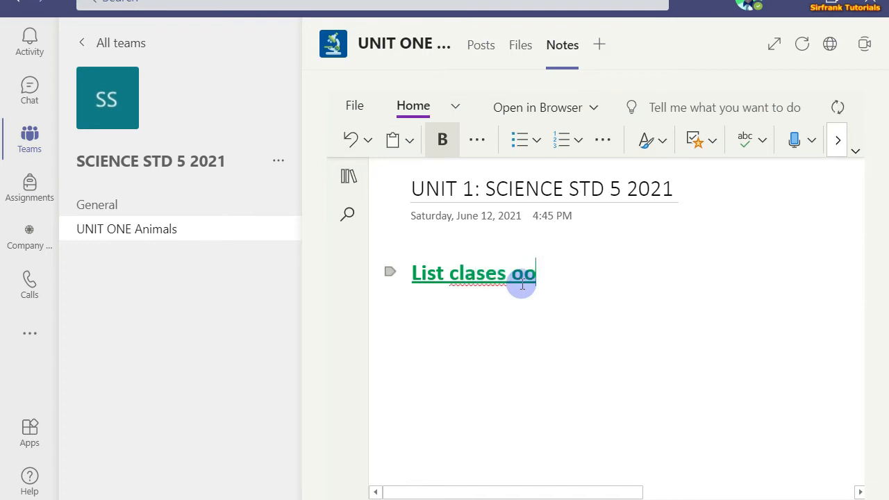
text(s of ver)
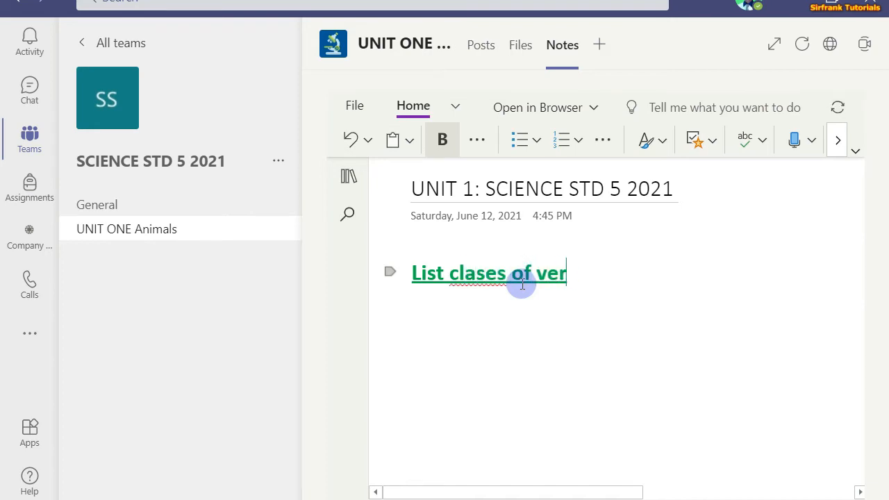
text(tebrates)
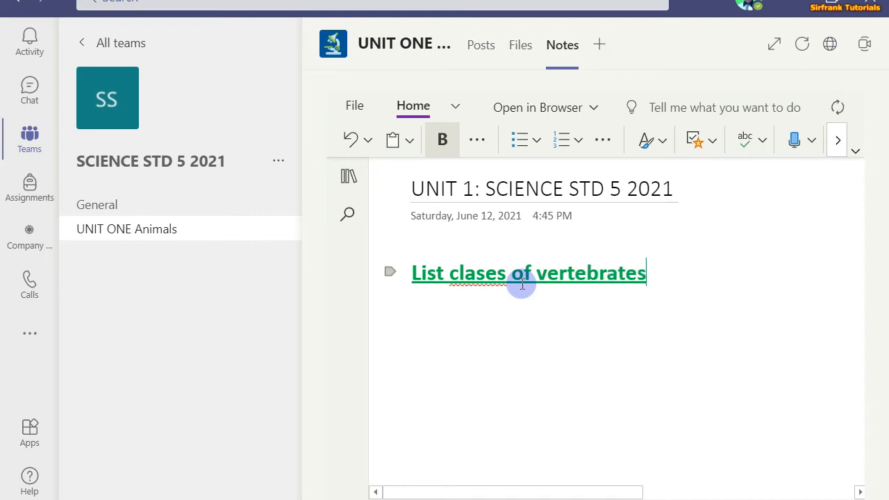
click(791, 307)
click(618, 311)
click(492, 273)
text(s)
click(701, 314)
click(664, 266)
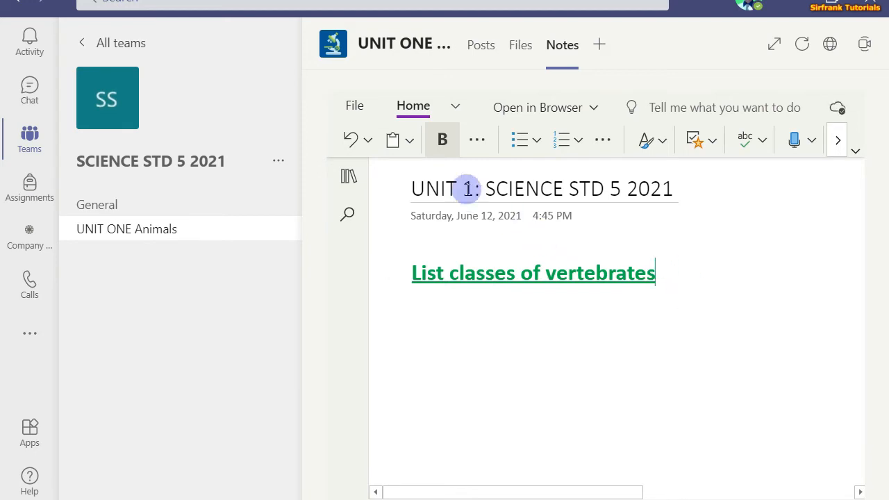
Step: Browse the apps available as channel tabs, search for "calend" and choose Channel calendar
click(599, 46)
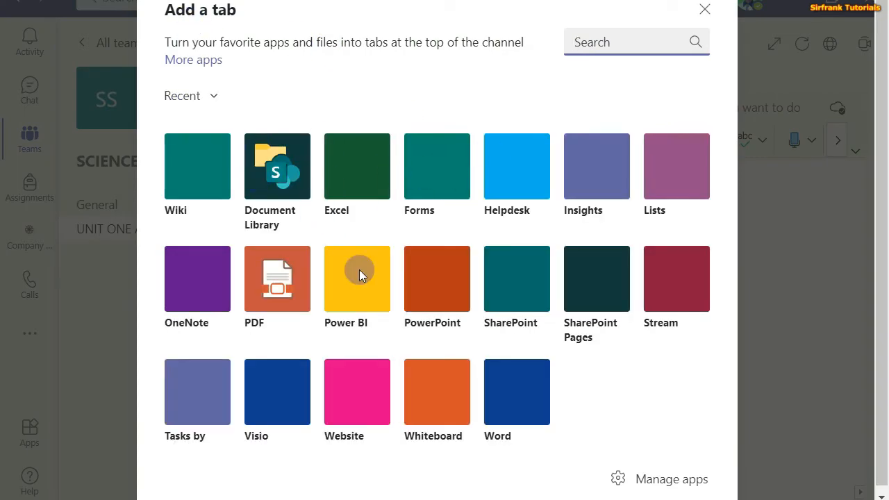
scroll(359, 273, down, 10)
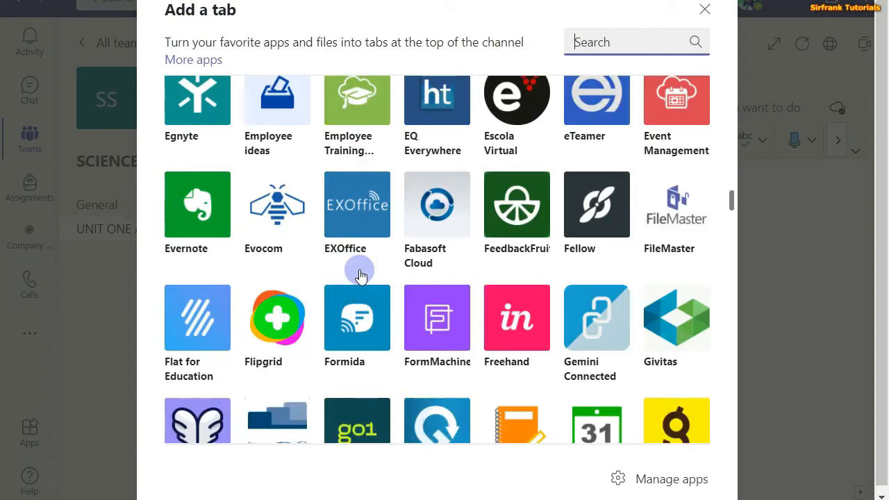
scroll(360, 275, down, 5)
scroll(359, 275, up, 15)
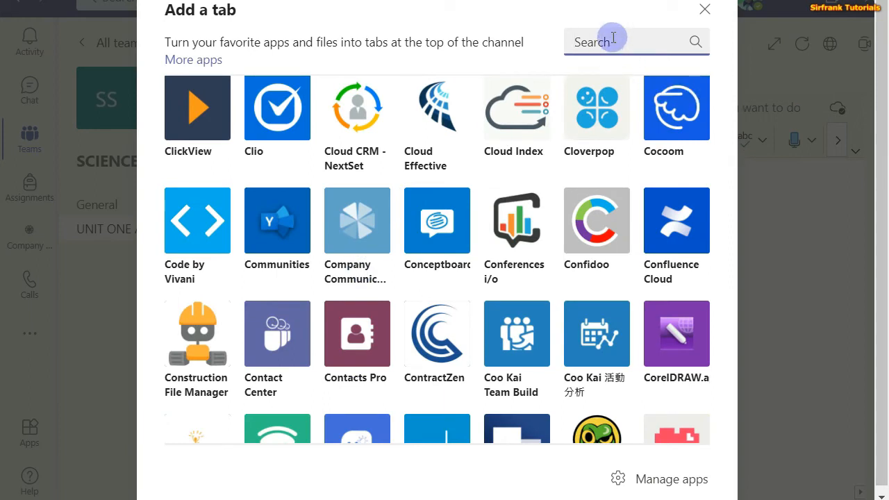
text(calende)
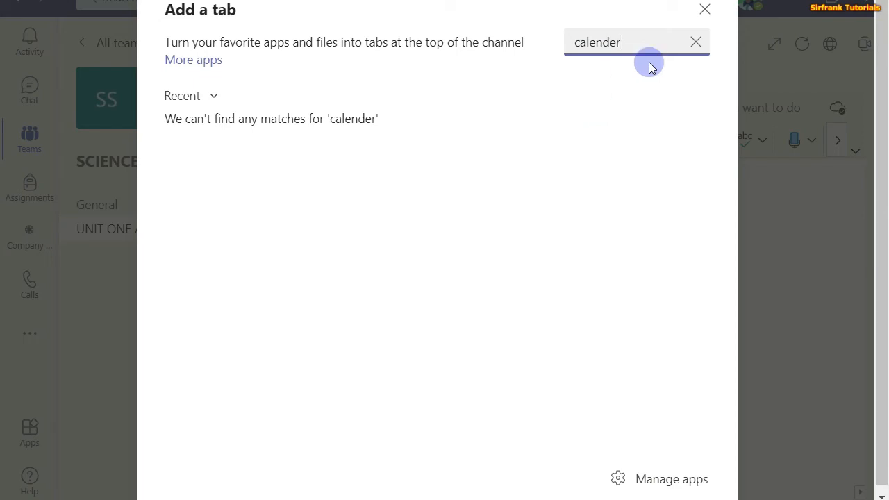
key(BackSpace)
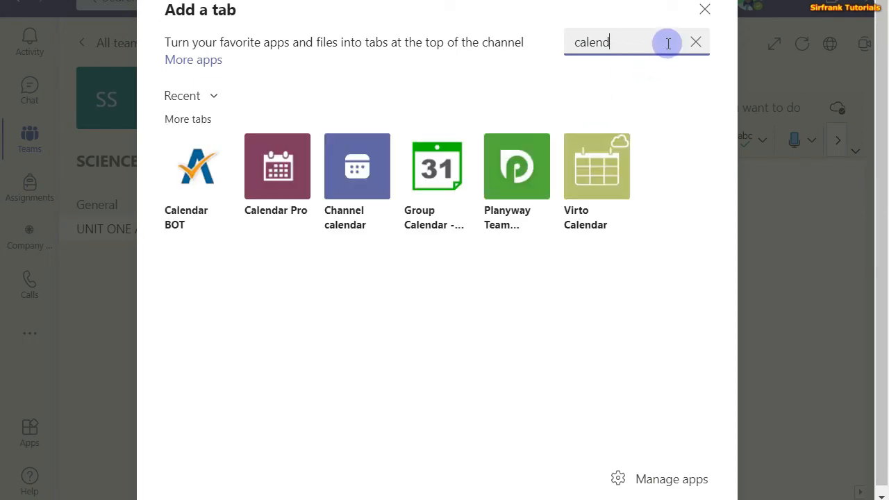
click(352, 172)
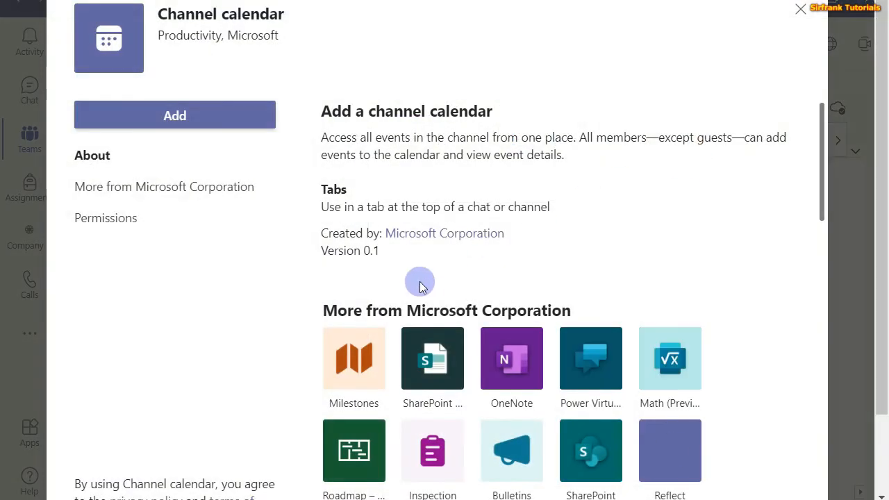
Step: Add the Channel calendar as a tab named "Science calender", with a post to the channel about it
click(189, 119)
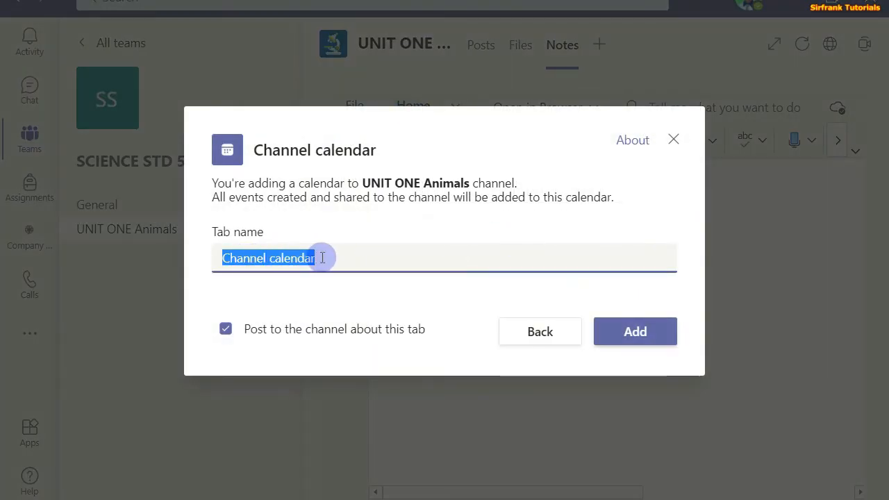
key(BackSpace)
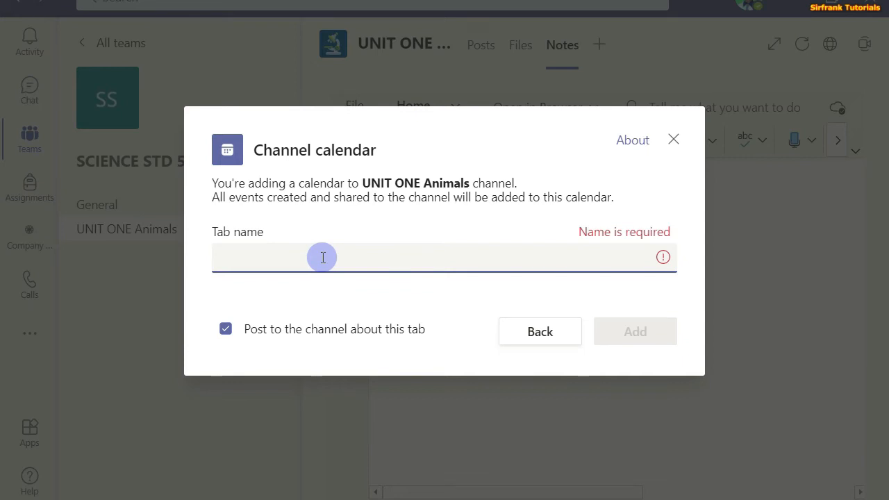
text(Science calende)
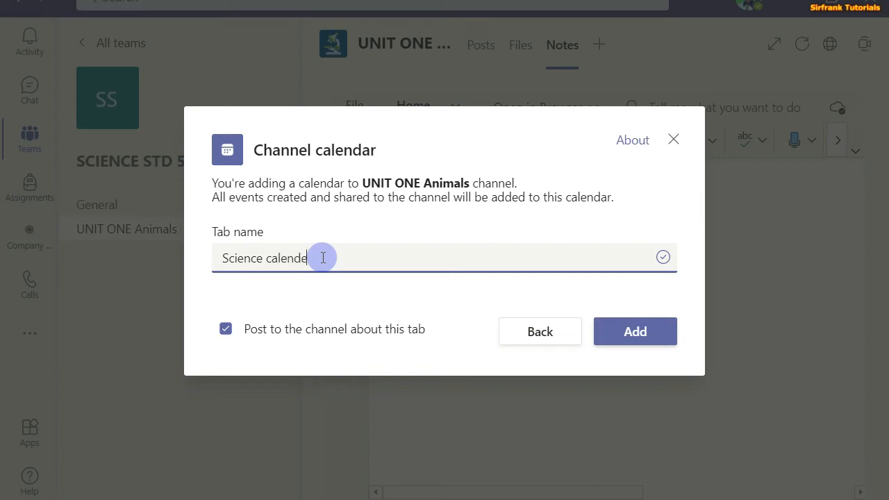
text(r)
click(635, 332)
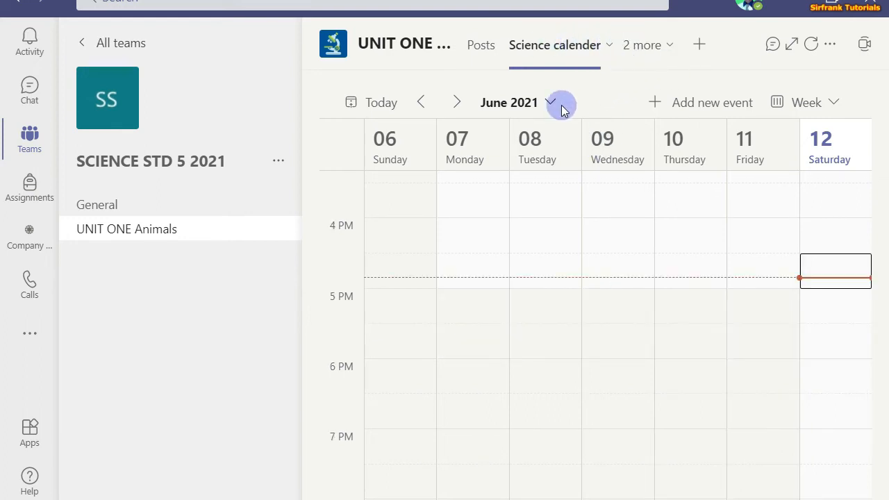
Step: Return to the UNIT ONE Animals channel's posts and examine the channel information and its management options
click(476, 47)
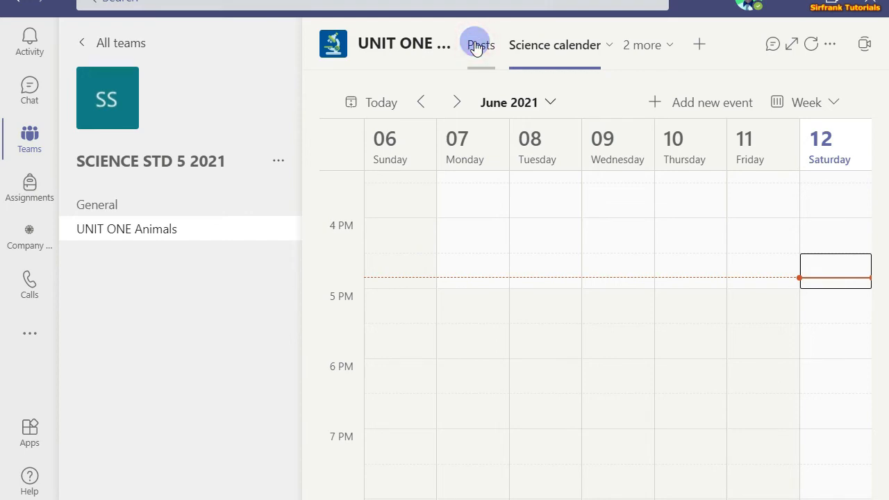
click(476, 47)
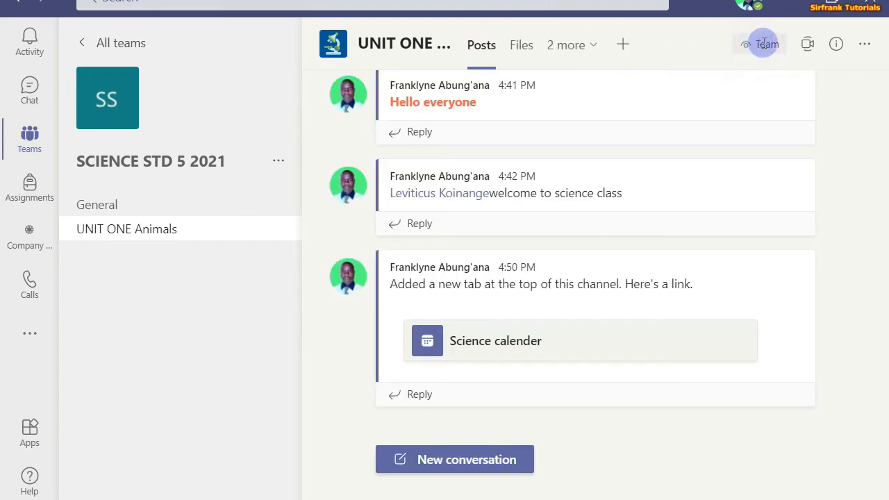
click(837, 45)
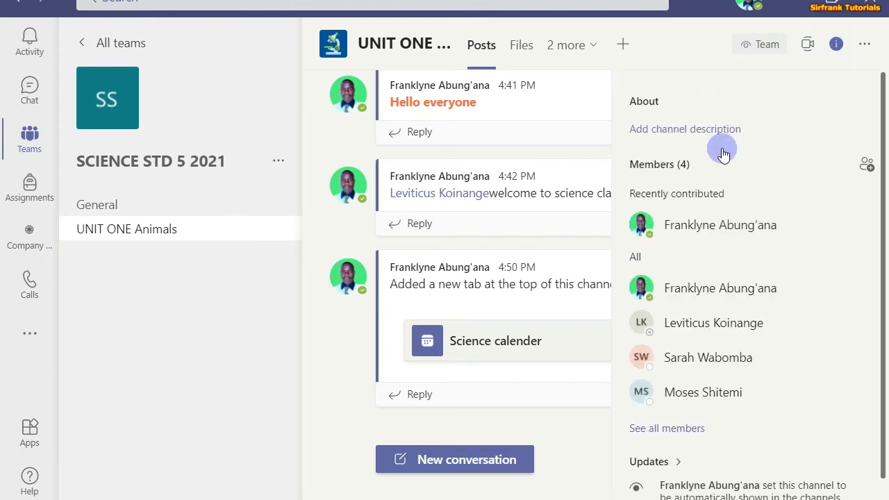
click(865, 47)
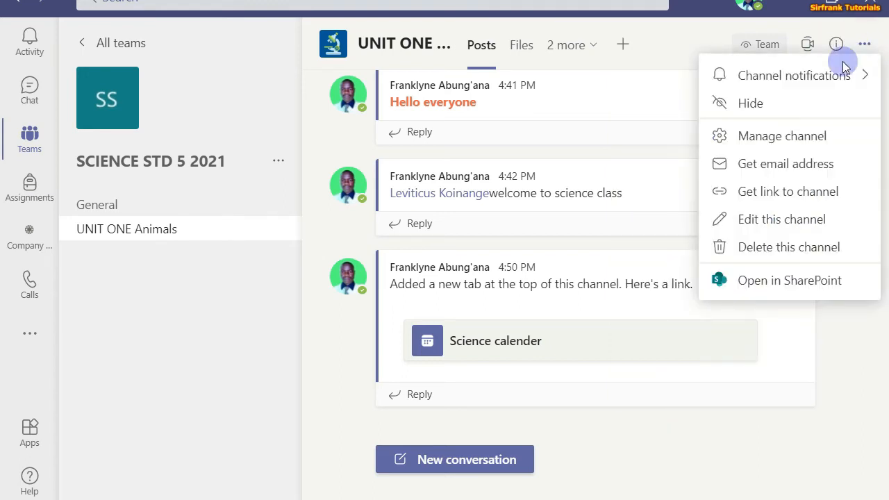
mouse_move(866, 78)
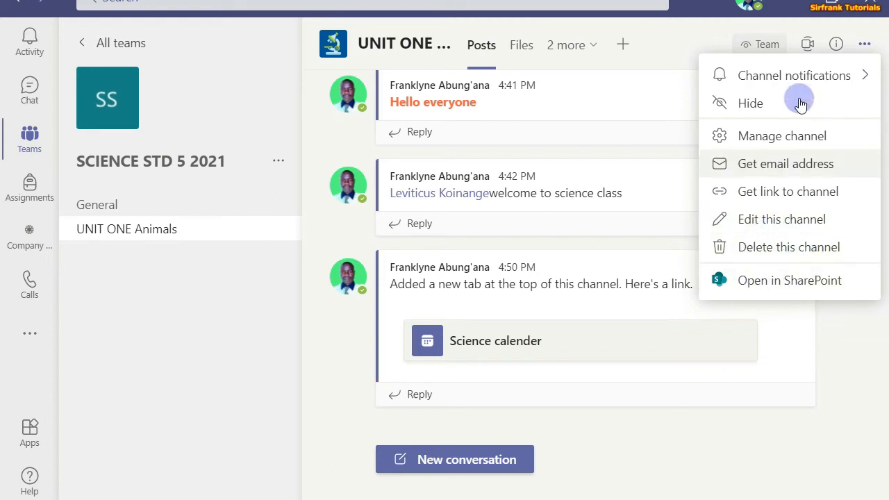
click(865, 41)
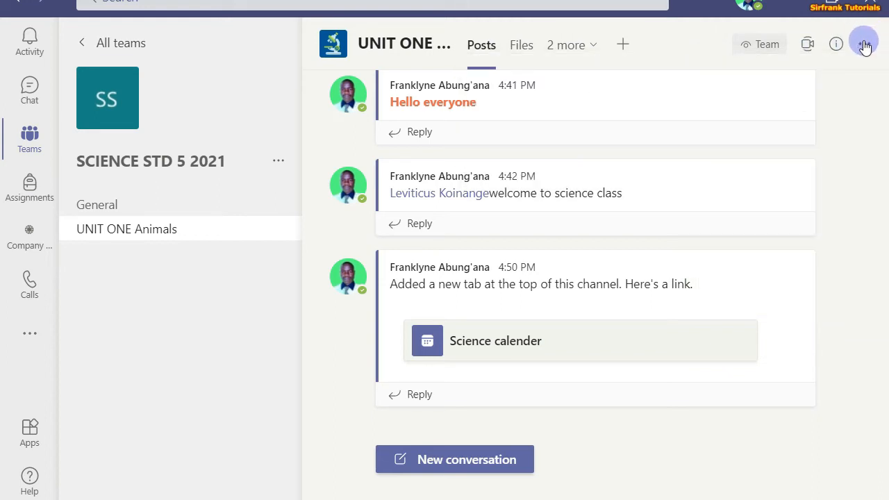
Step: Start scheduling a meeting in the UNIT ONE Animals channel with registration set to None and title it "SCIENCE STD 5 Animals"
click(806, 47)
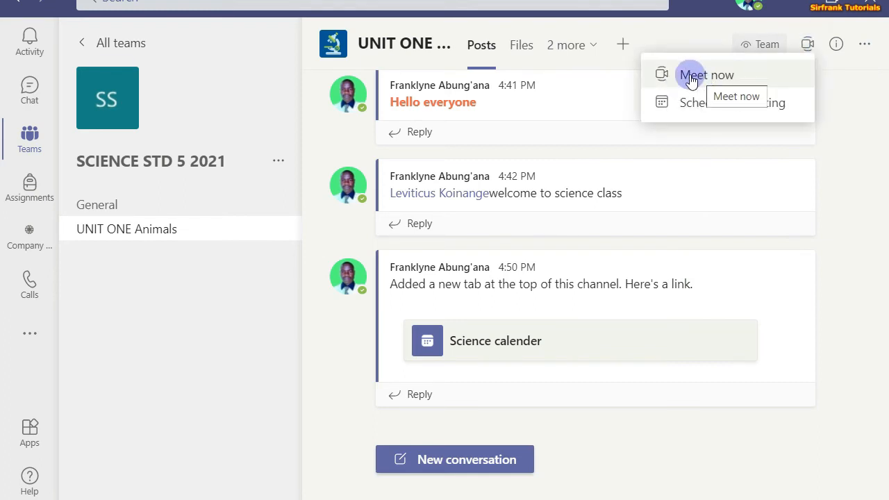
click(692, 104)
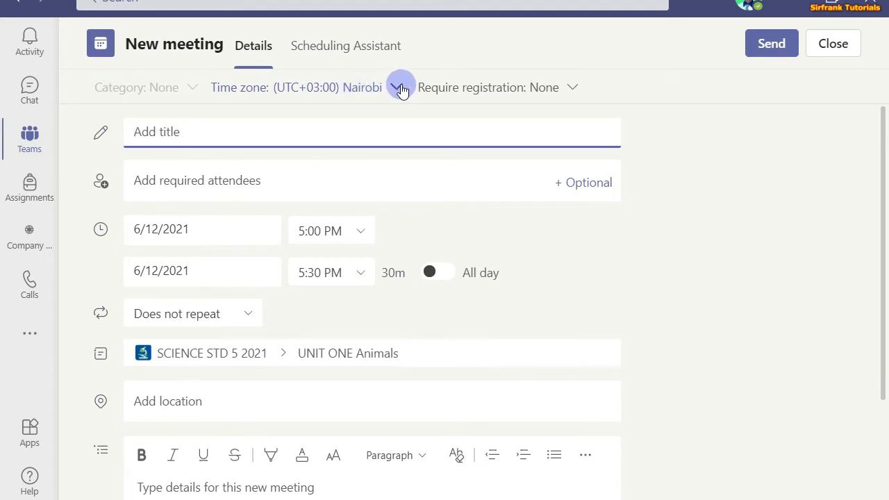
click(571, 87)
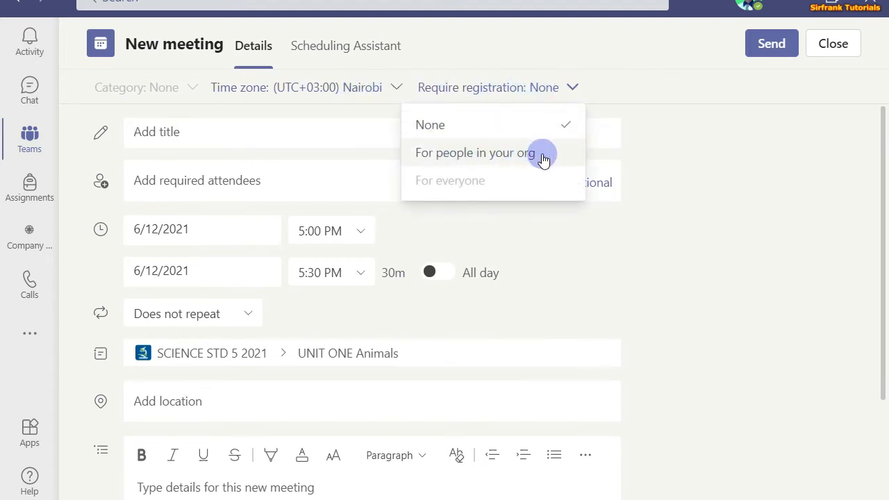
click(448, 119)
mouse_move(192, 98)
click(162, 132)
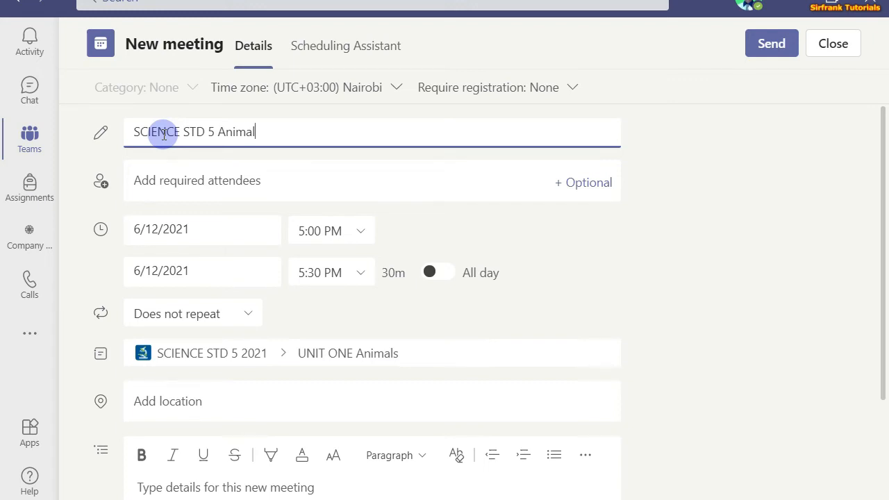
text(s)
Step: Add two class members to the meeting as optional attendees
click(189, 182)
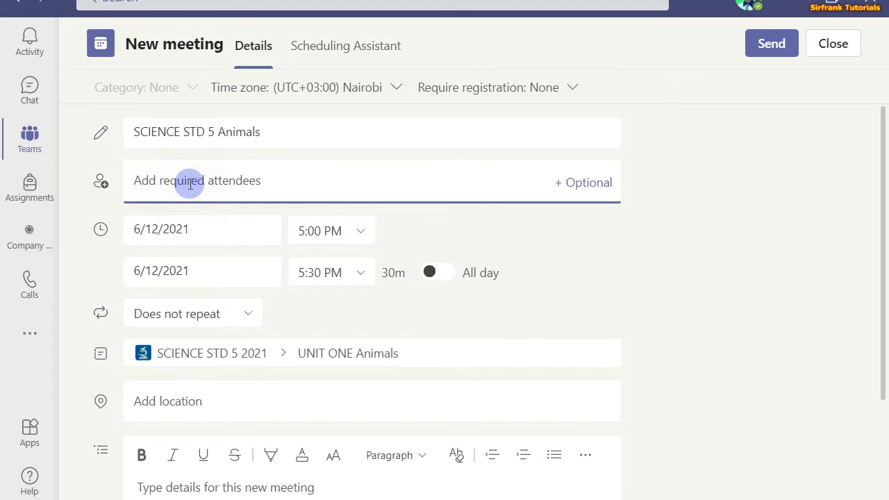
click(577, 183)
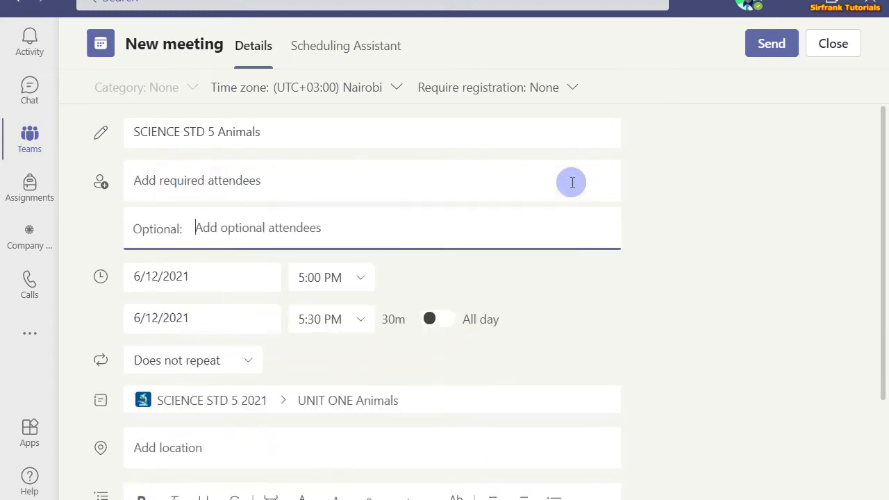
text(mos)
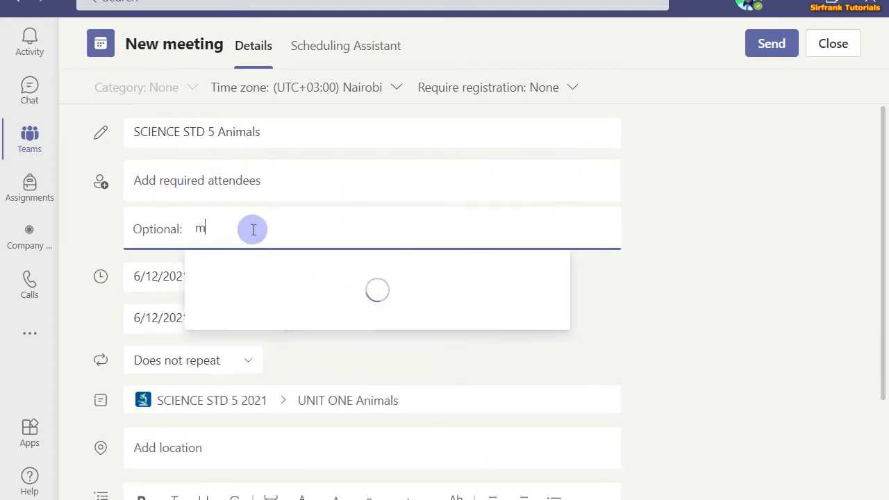
click(109, 242)
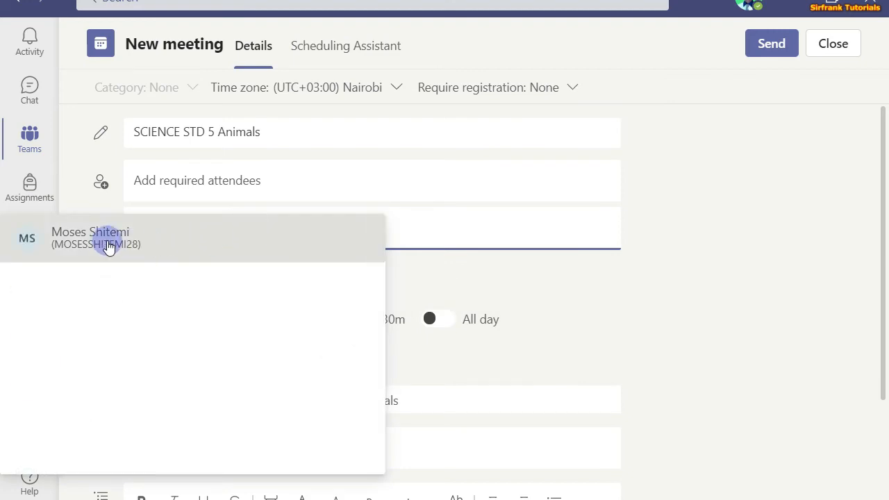
text(lev)
click(160, 259)
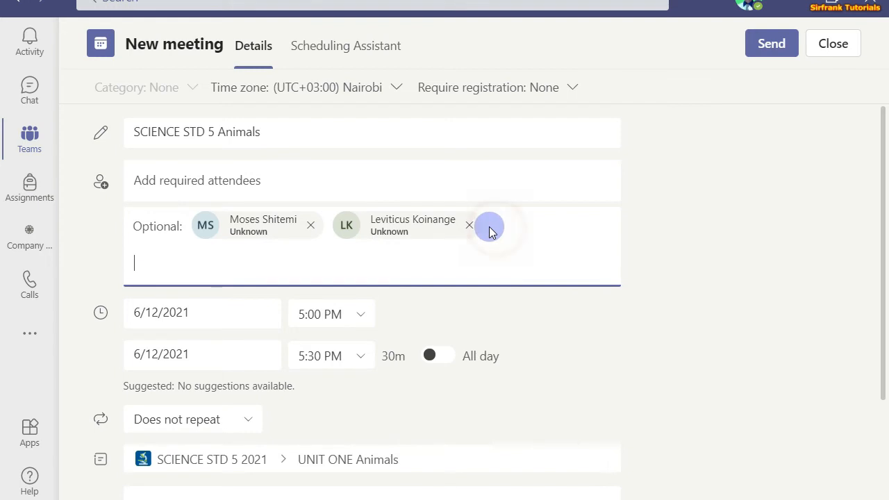
Step: Examine the meeting's start and end date and time choices, switching the all-day option on and back off
scroll(337, 298, down, 3)
scroll(338, 299, up, 3)
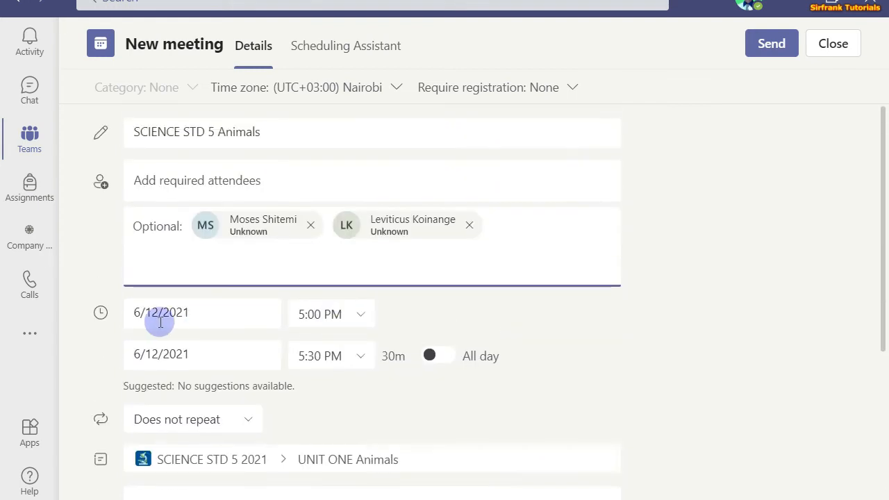
click(244, 313)
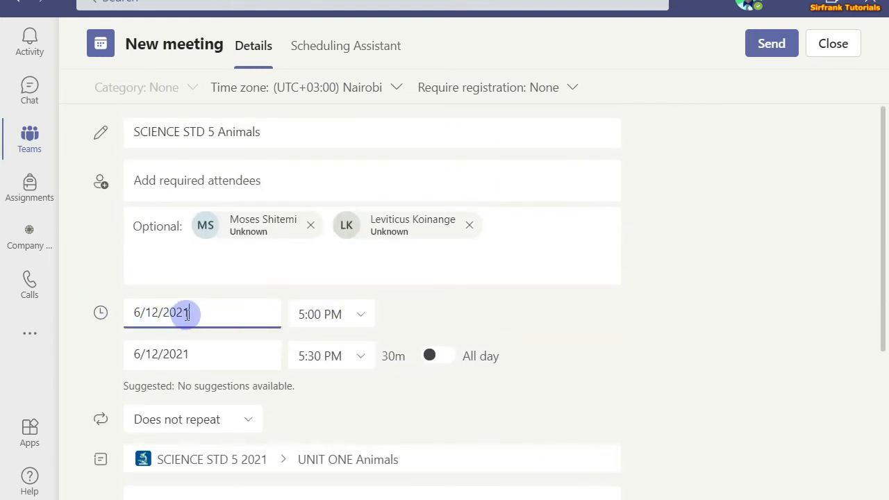
click(211, 359)
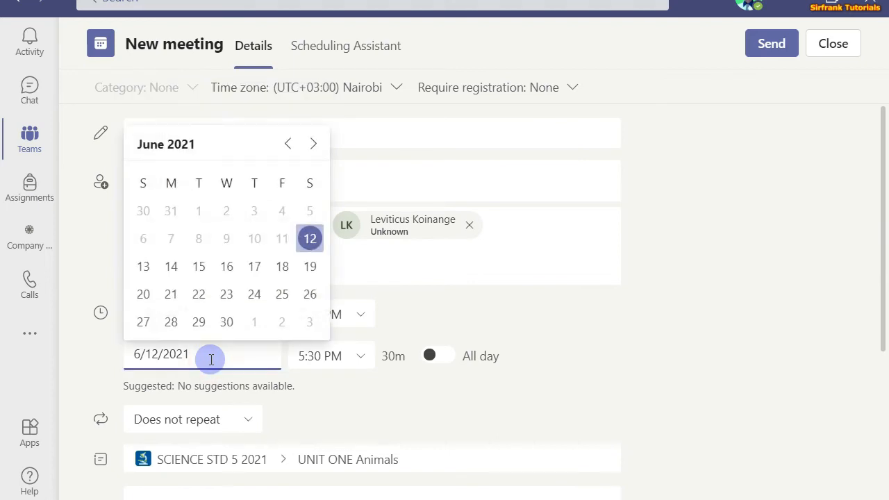
click(362, 315)
click(361, 315)
click(361, 357)
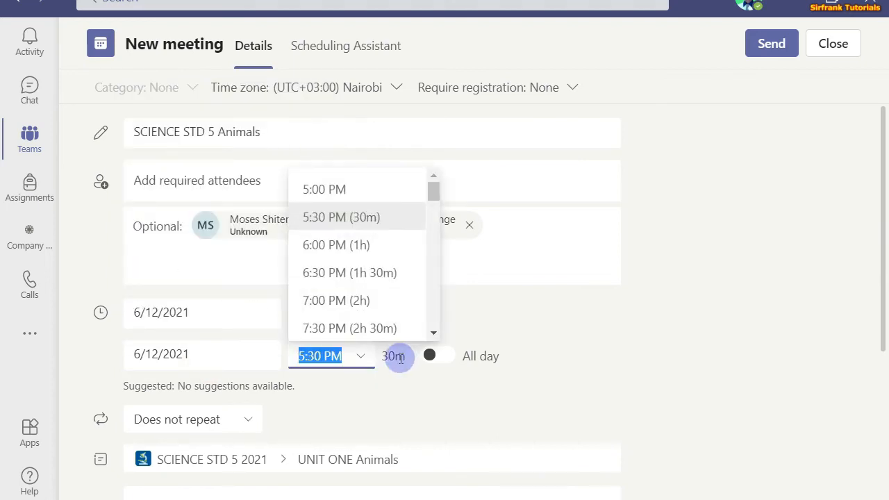
click(441, 364)
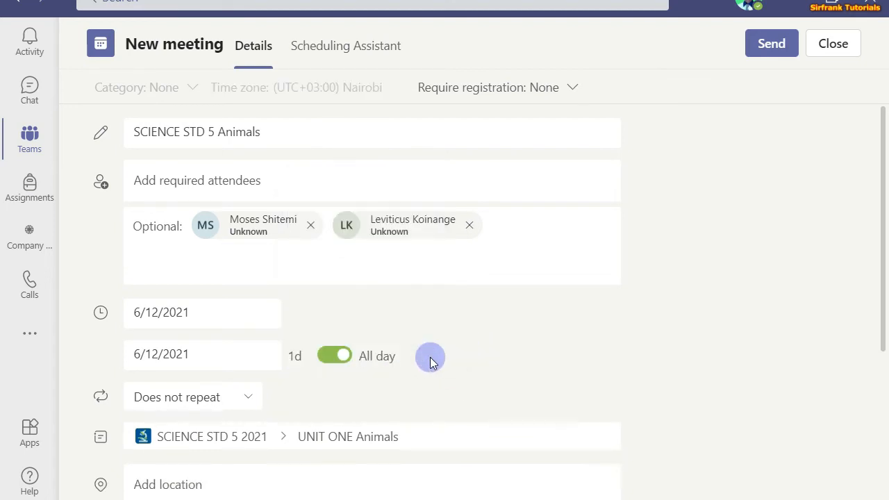
click(344, 357)
Step: Examine the meeting's repeat options and its location and details fields, leaving it as Does not repeat
click(247, 418)
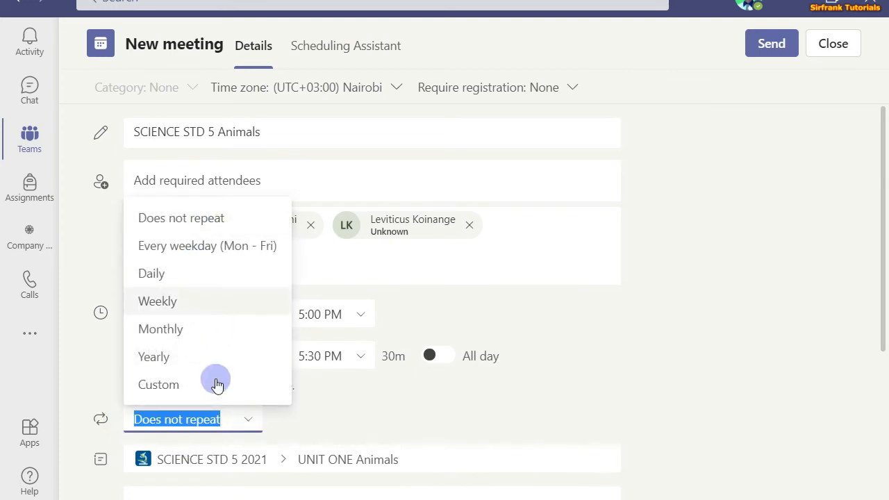
click(173, 423)
scroll(173, 423, down, 4)
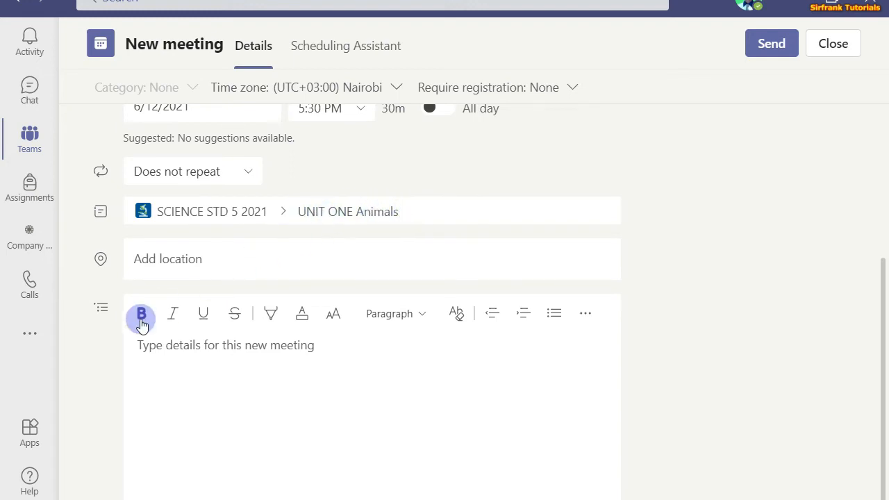
click(152, 346)
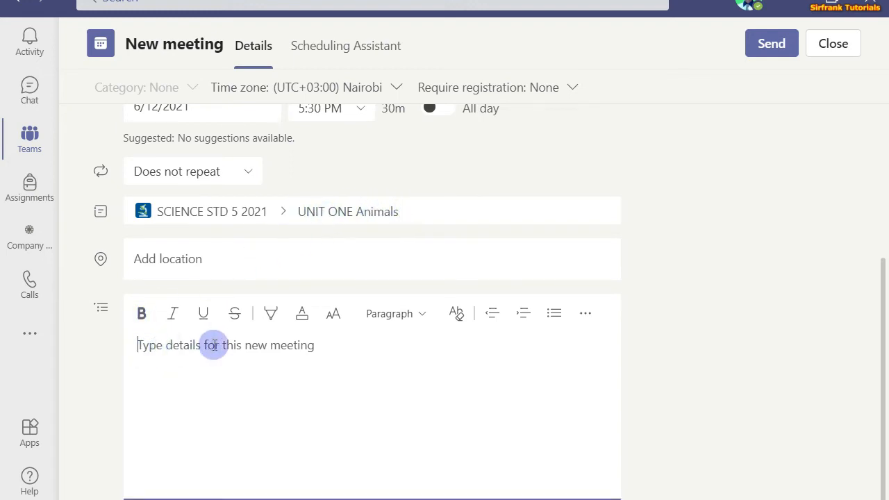
scroll(292, 346, up, 4)
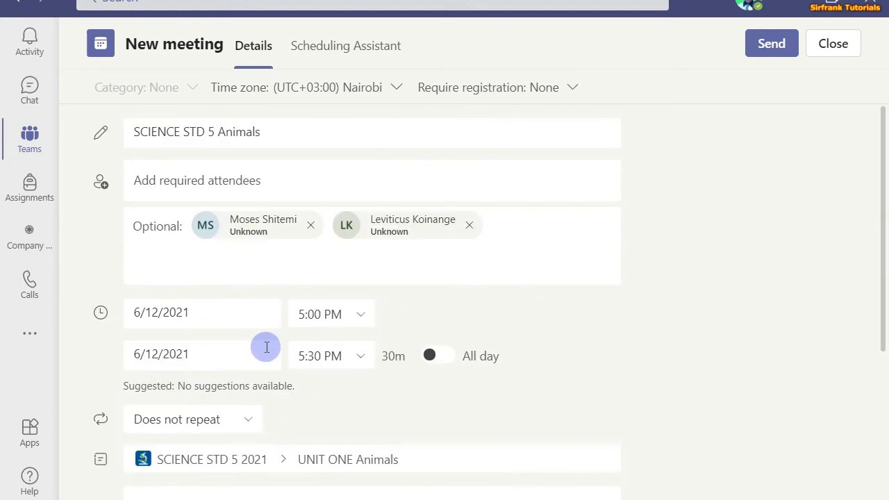
Step: Close the new meeting form and discard the unsaved meeting
click(768, 47)
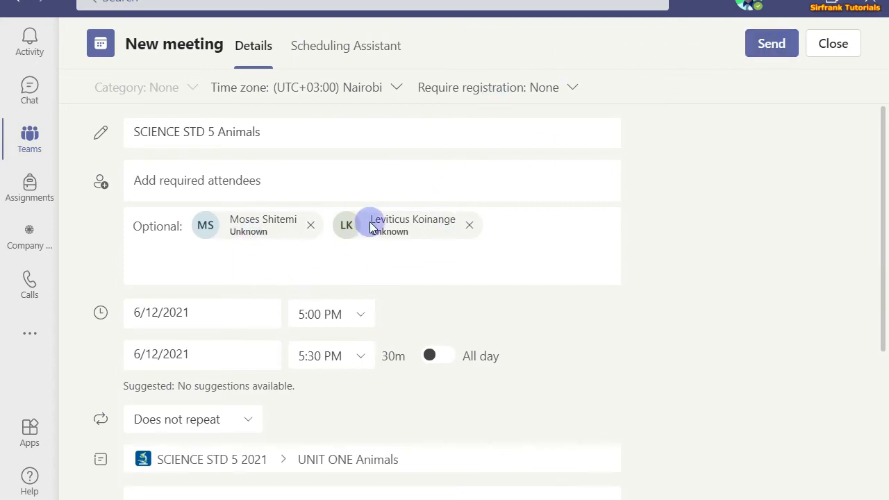
click(834, 48)
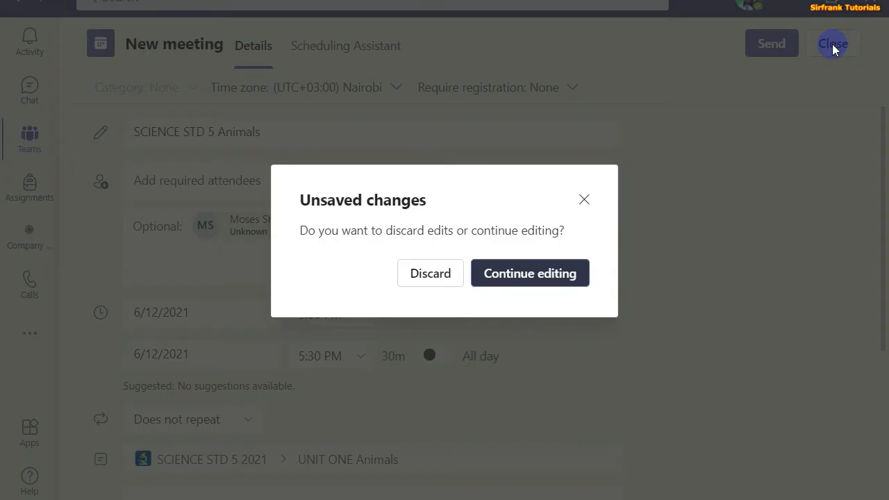
click(436, 274)
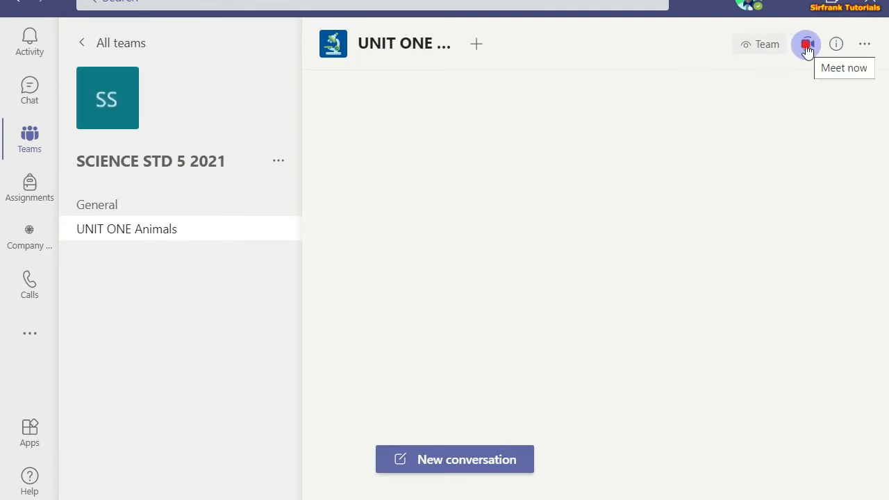
Step: Start an instant meeting in the UNIT ONE Animals channel, turn the camera on and apply the blue-lockers office background
click(806, 46)
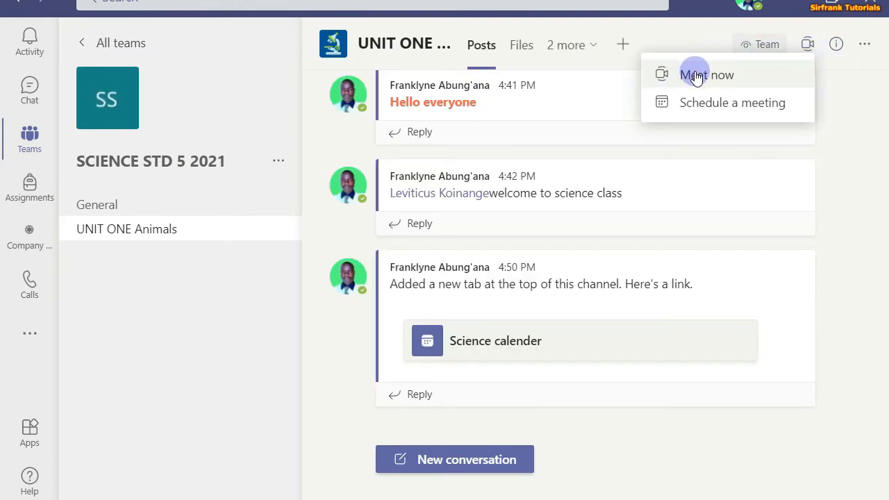
click(696, 77)
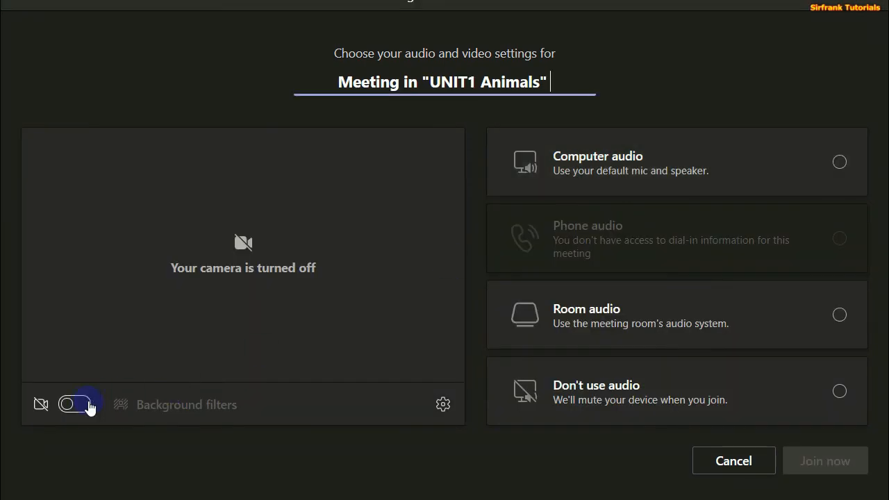
click(74, 405)
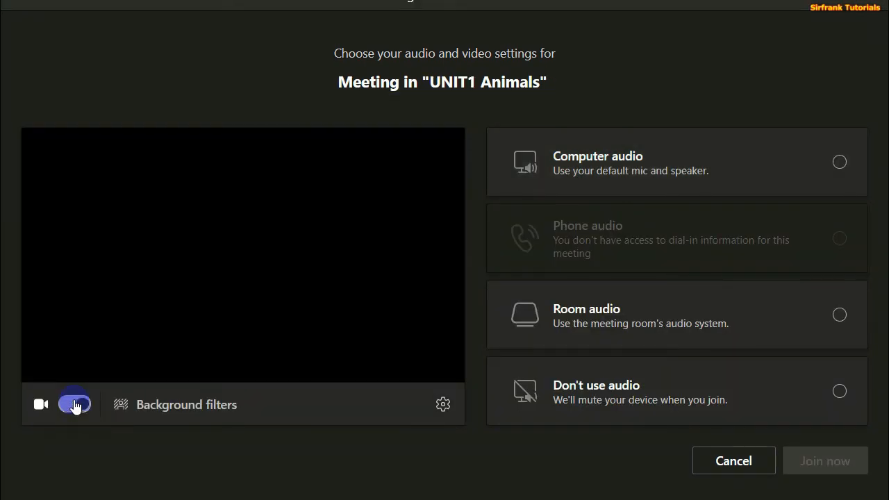
click(184, 409)
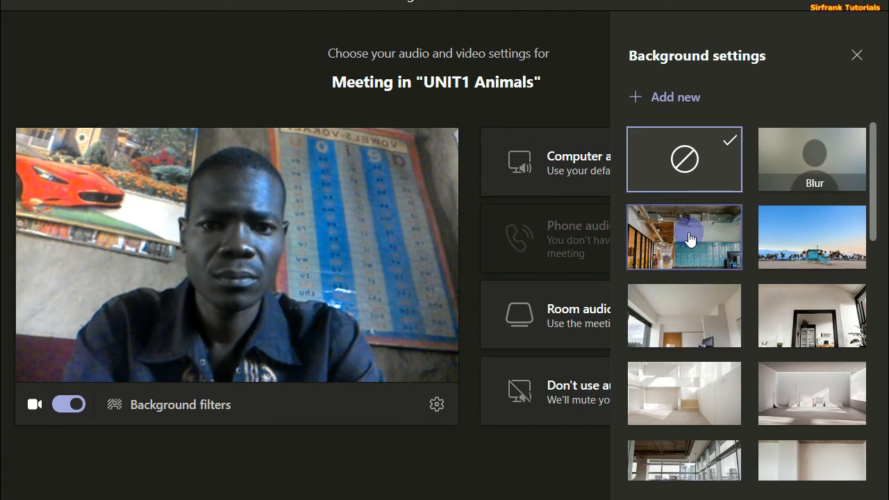
click(690, 239)
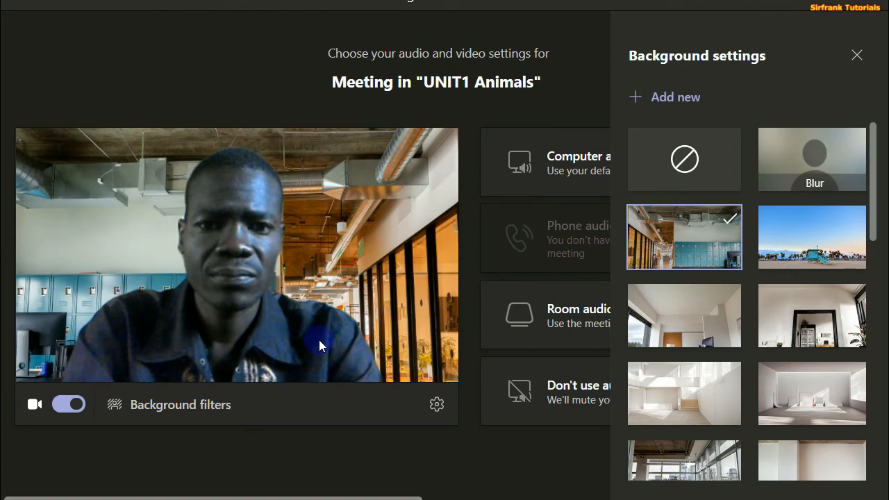
Step: Turn the camera off, close the background settings and join the meeting with computer audio
click(63, 407)
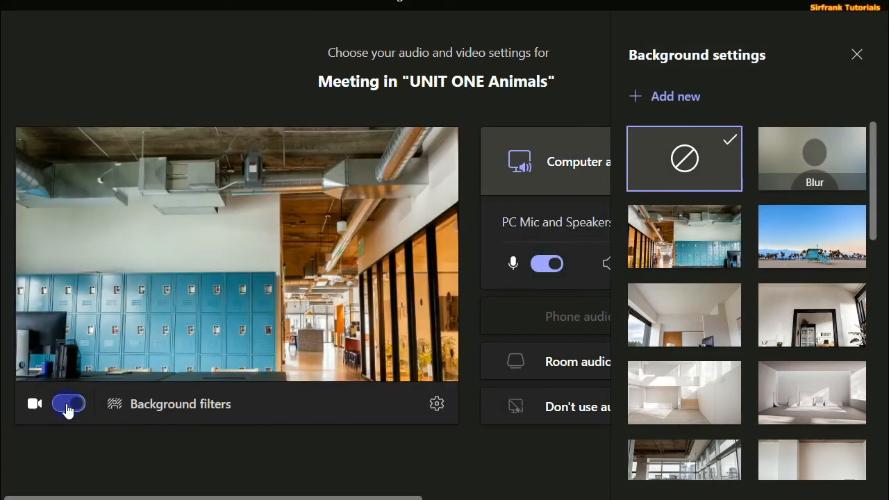
click(67, 404)
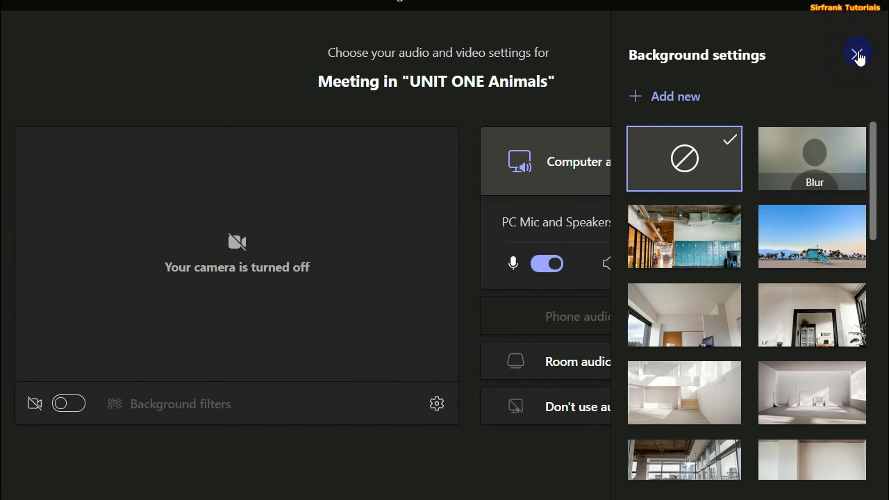
click(859, 57)
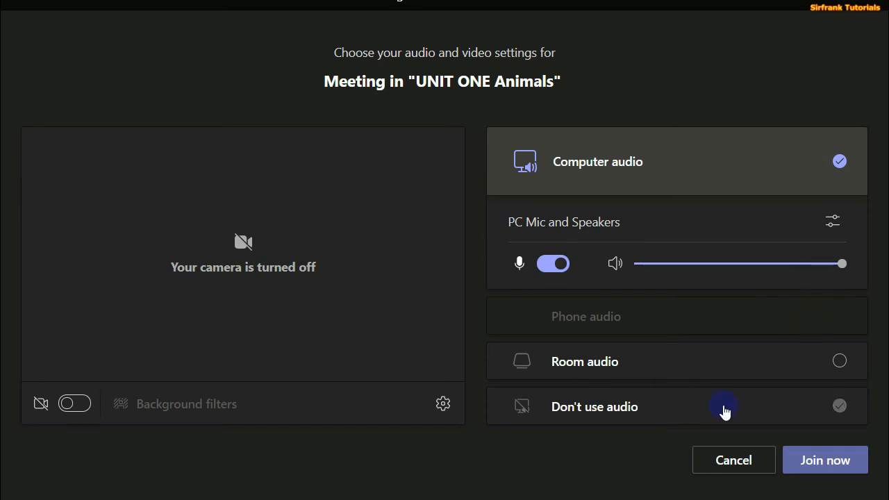
click(817, 462)
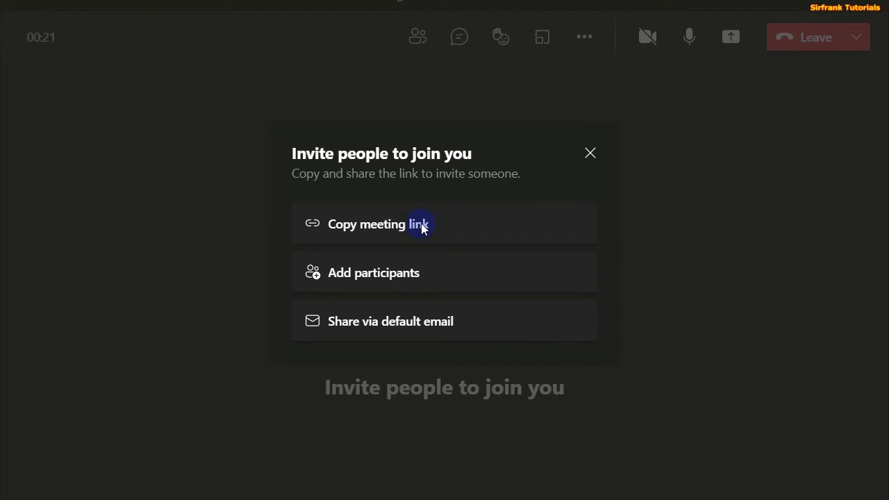
Step: Copy the meeting link and open the participants list for adding people to the meeting
click(382, 225)
click(351, 229)
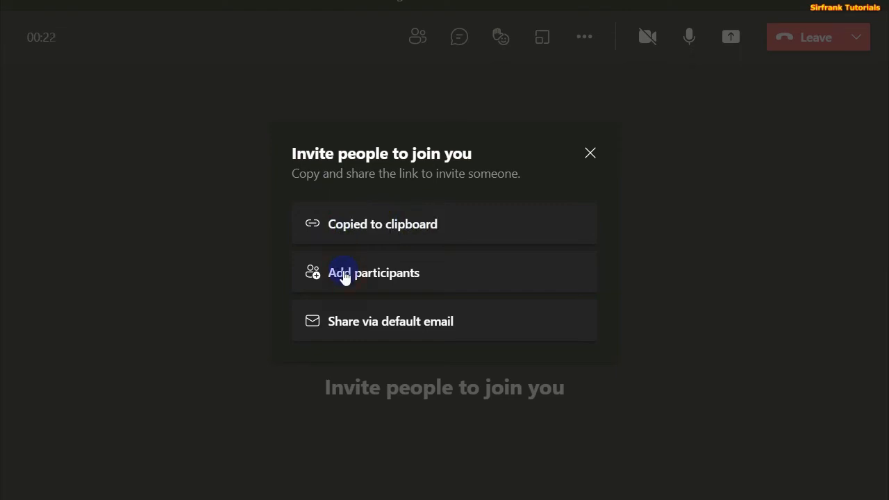
click(346, 274)
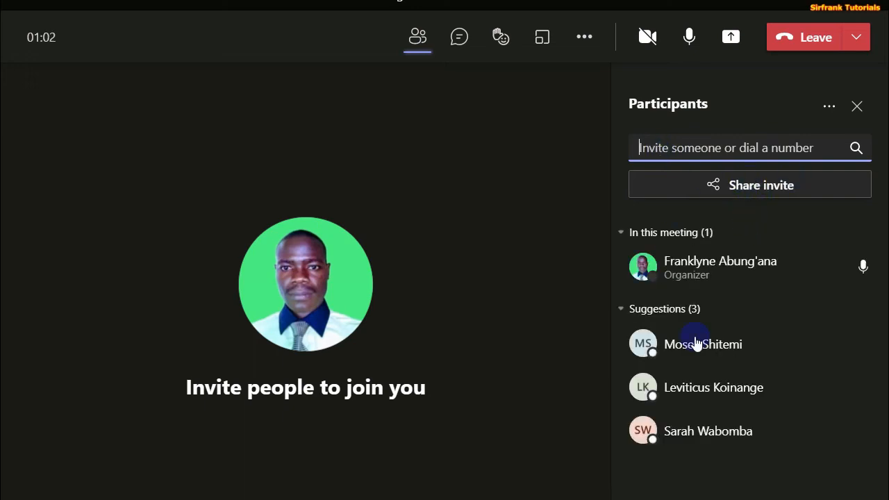
Step: Search for a person to invite by partial name, clear the search, and check the participants list's permission and attendance options
mouse_move(730, 341)
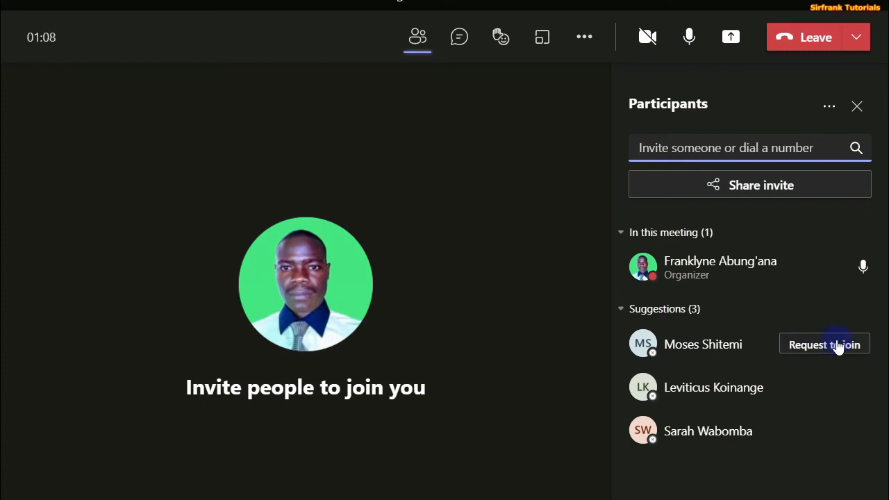
click(676, 140)
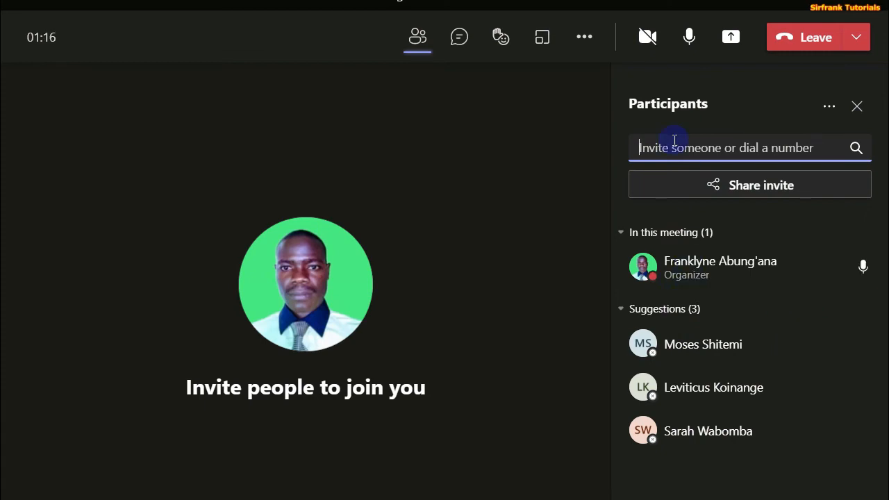
text(reb)
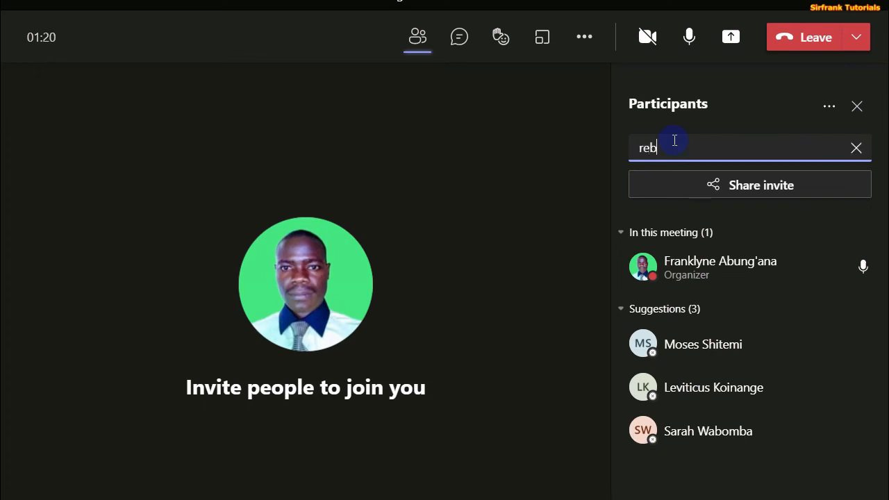
text(e)
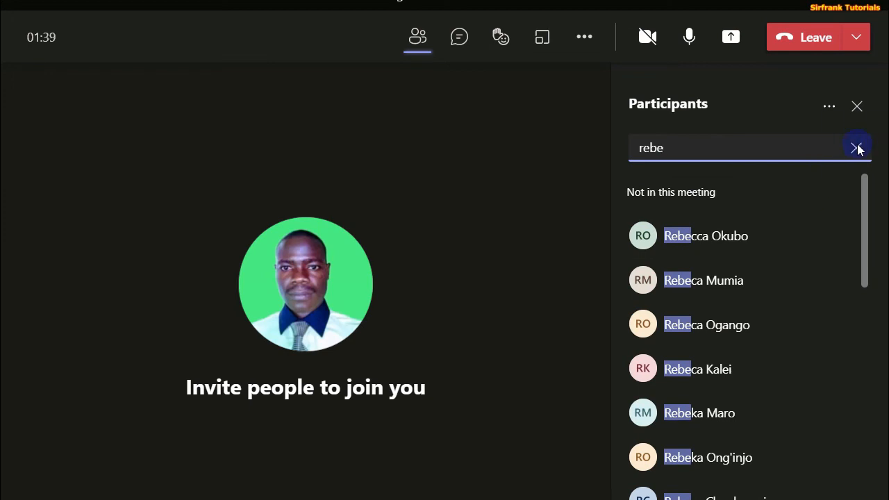
click(857, 148)
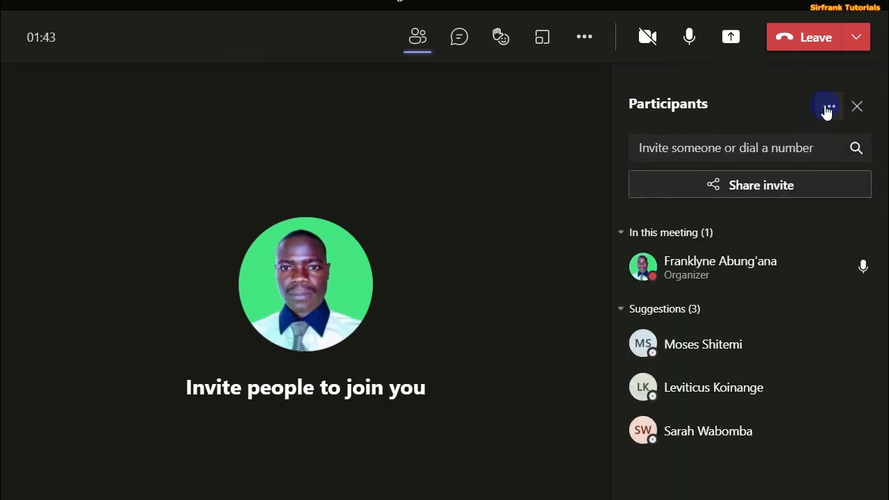
click(827, 110)
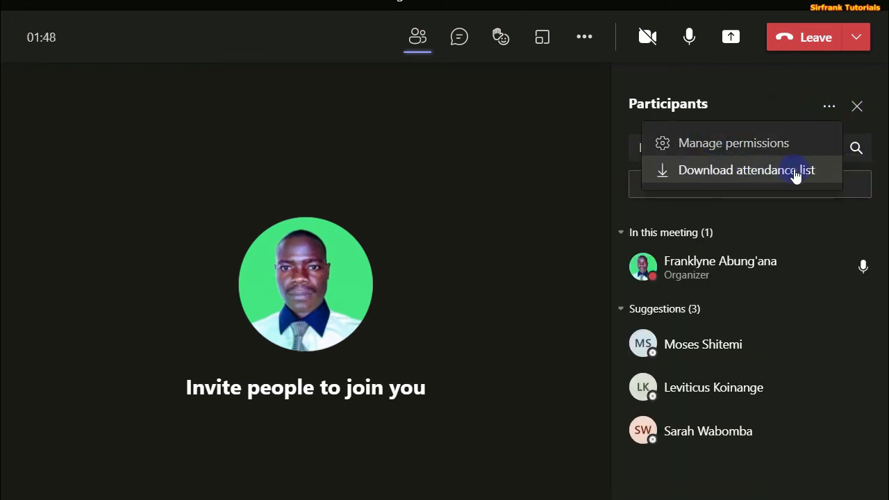
click(713, 145)
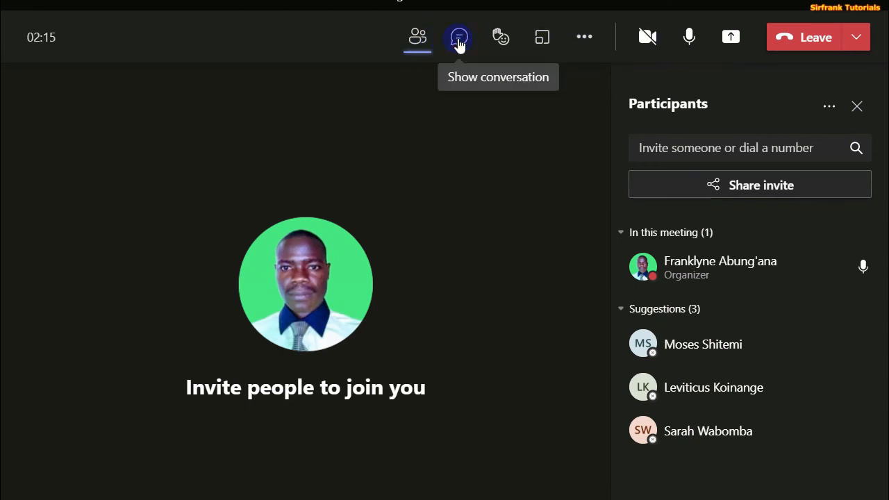
Step: View the meeting chat, close it, and show the available meeting reactions
click(459, 42)
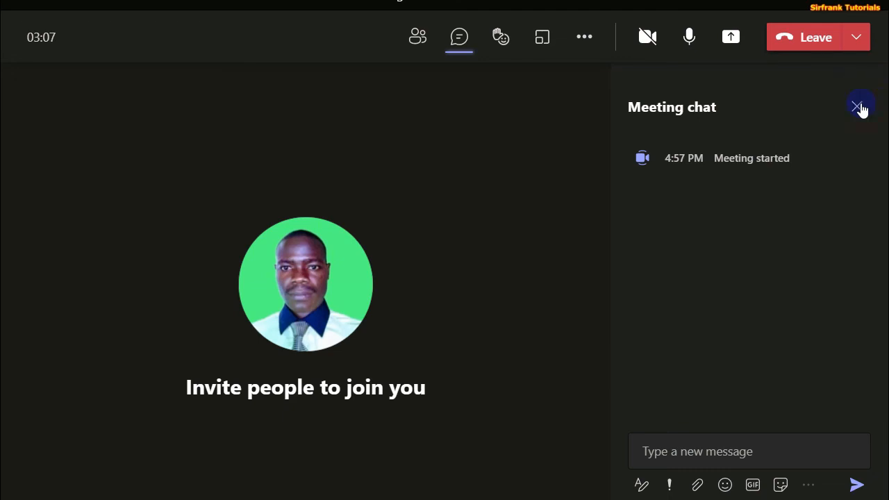
click(858, 107)
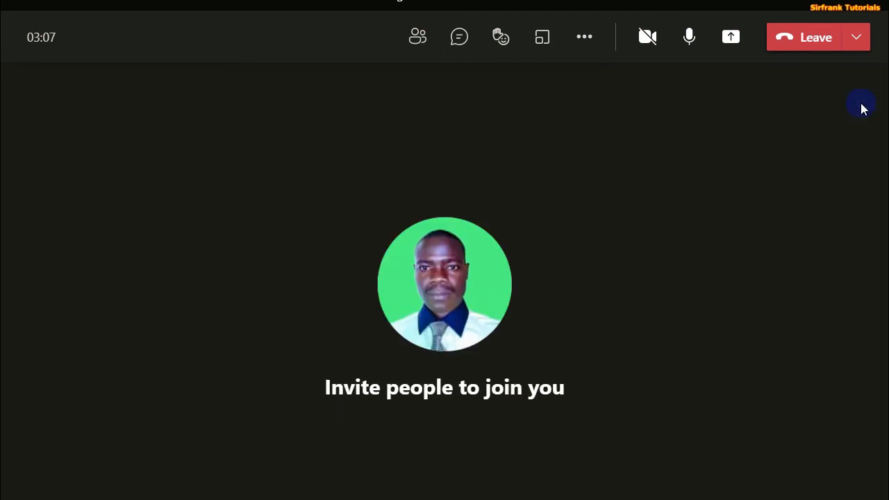
click(502, 43)
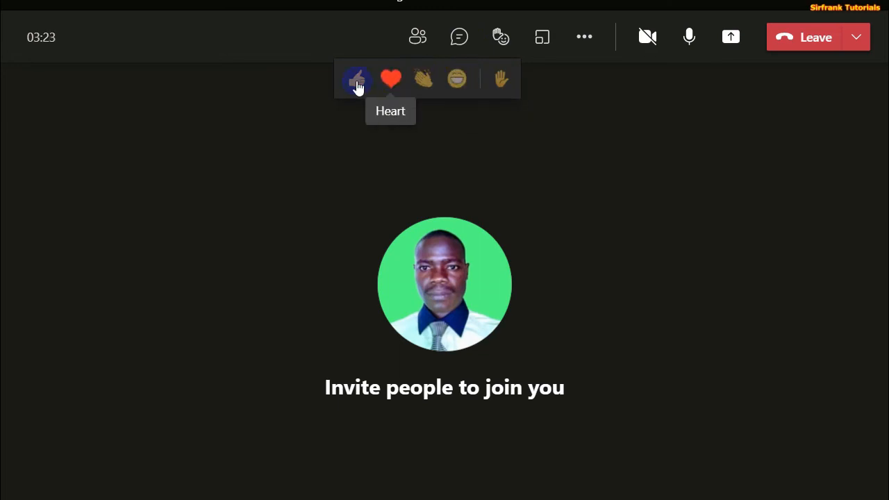
Step: Examine the breakout room setup's room count and participant assignment choices, and leave it without creating rooms
click(541, 38)
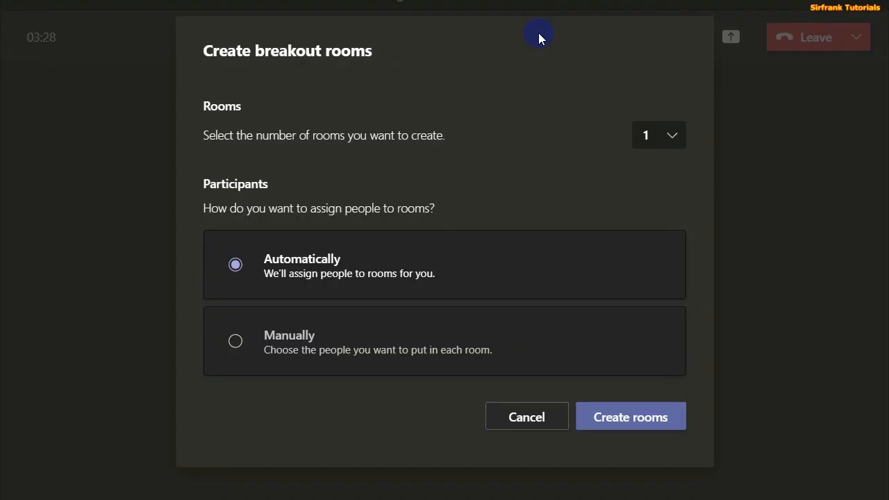
click(674, 136)
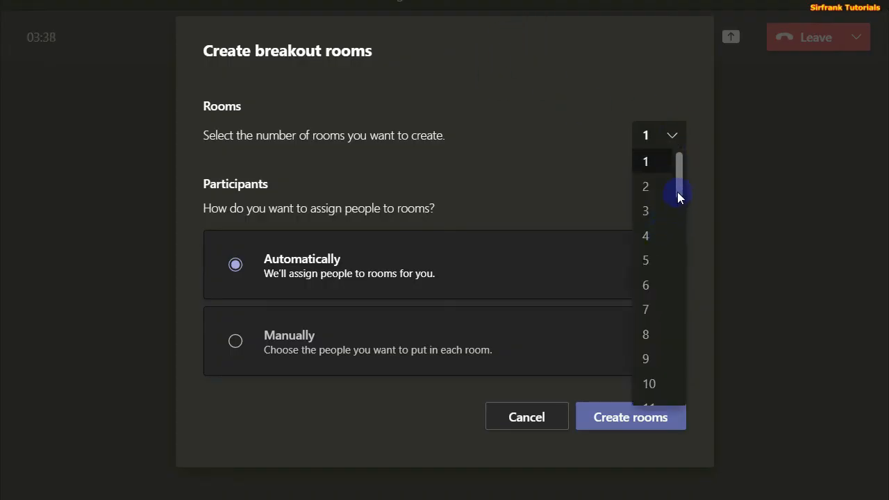
drag(679, 195, 680, 144)
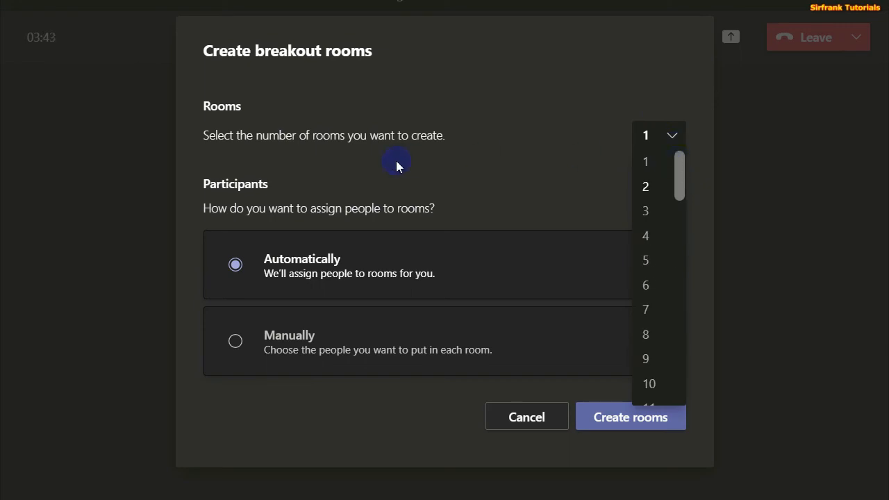
click(312, 272)
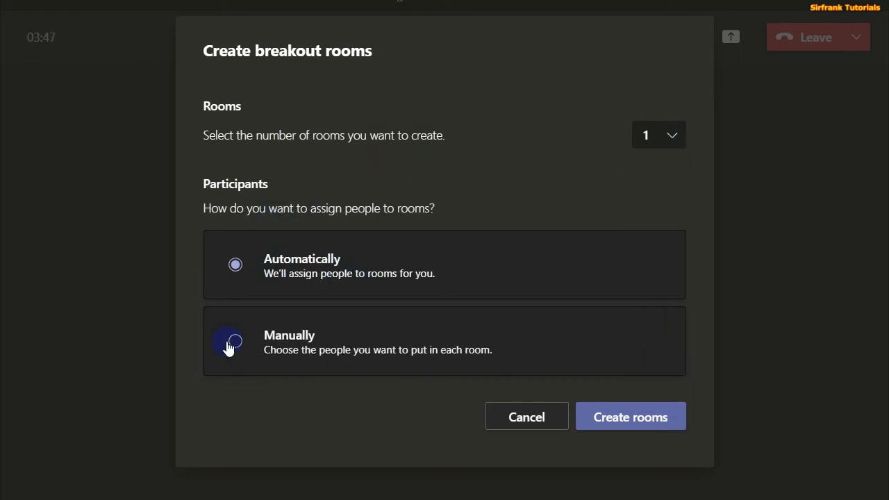
click(630, 418)
click(528, 421)
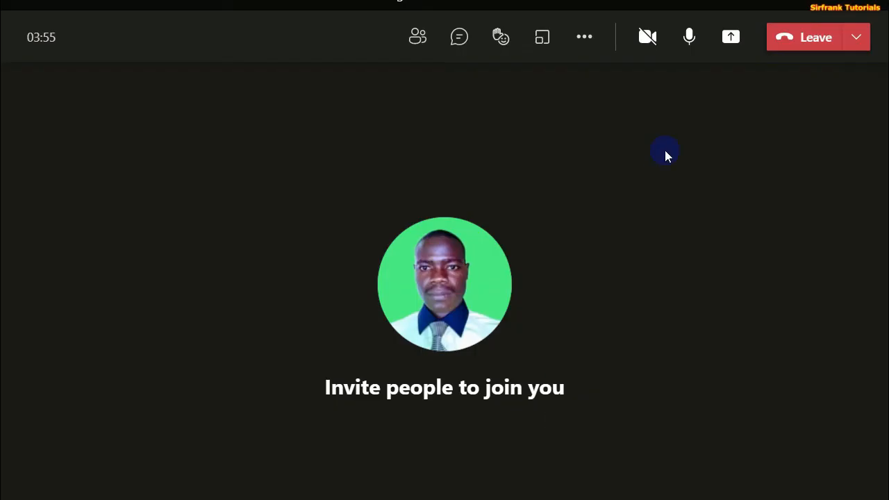
Step: Review the lobby bypass choices in the meeting options, set who can present to Only me, and save
click(585, 39)
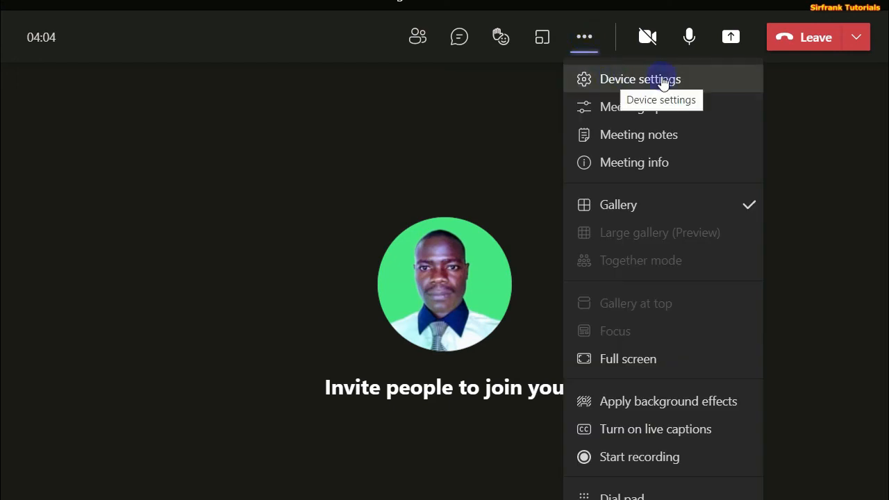
click(646, 80)
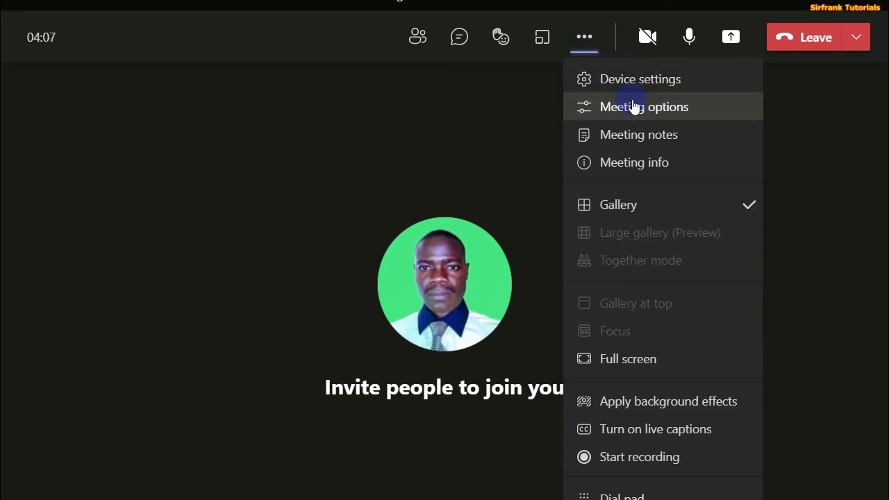
click(644, 112)
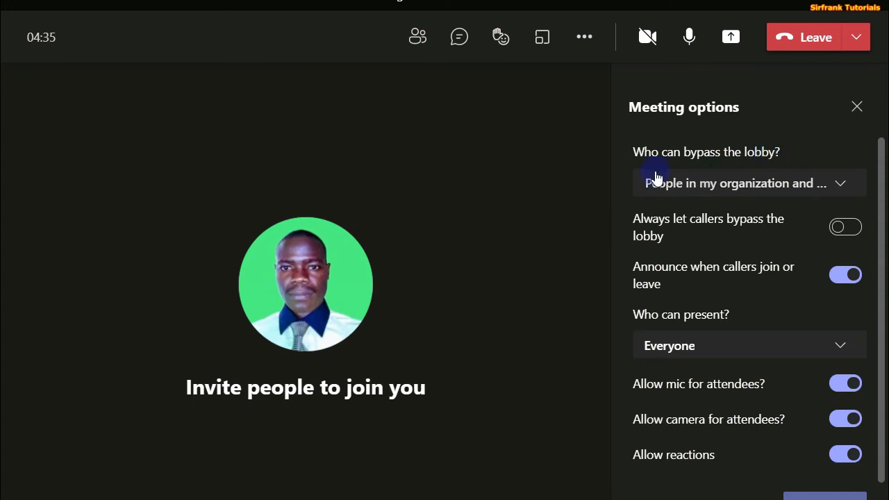
click(840, 185)
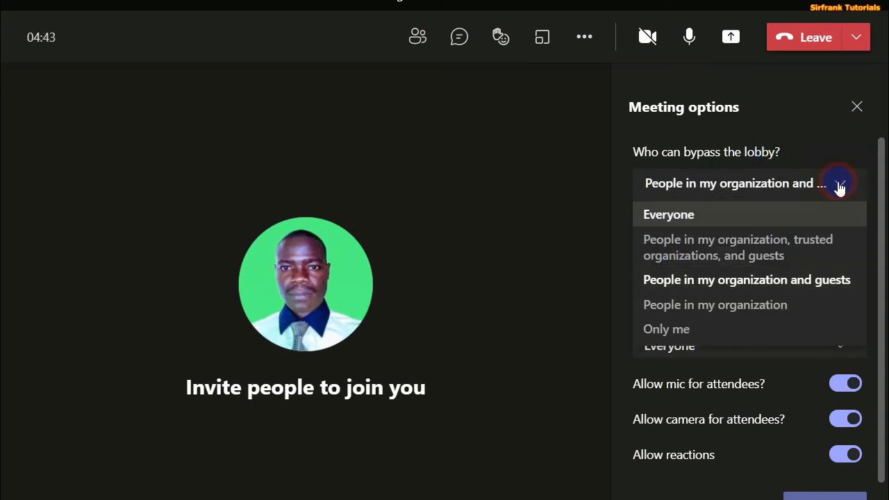
click(840, 186)
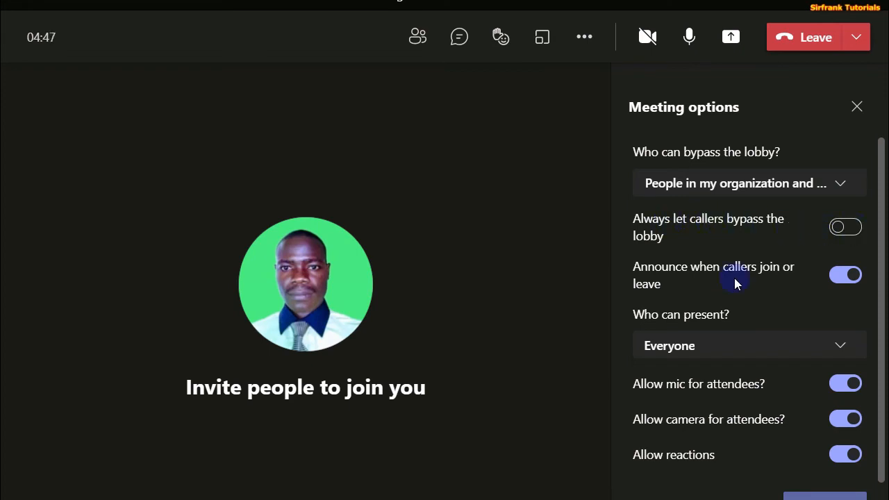
click(846, 346)
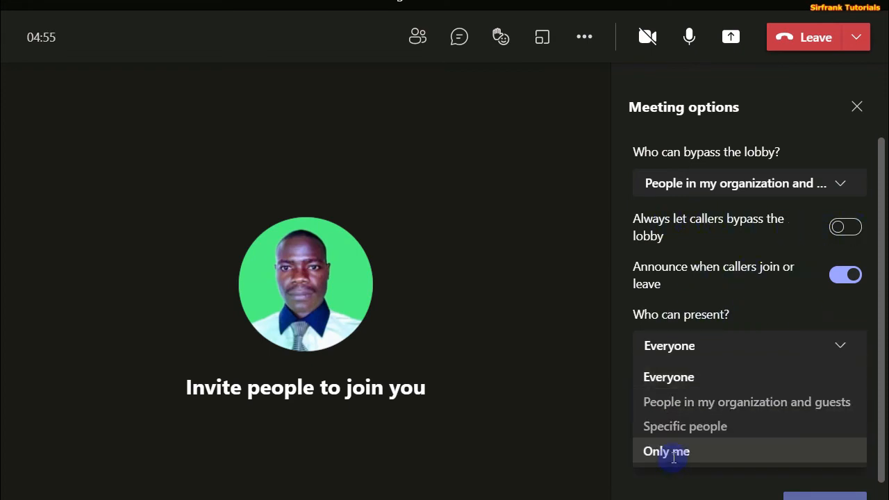
click(673, 459)
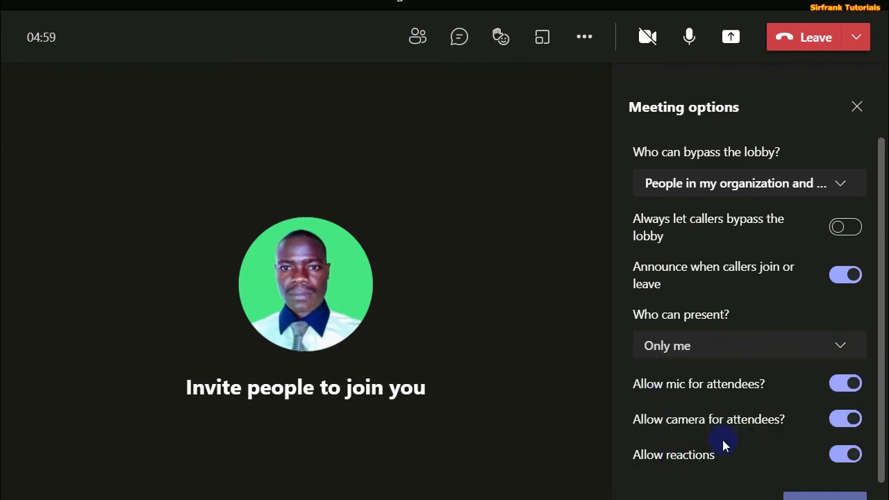
scroll(770, 453, down, 1)
click(818, 485)
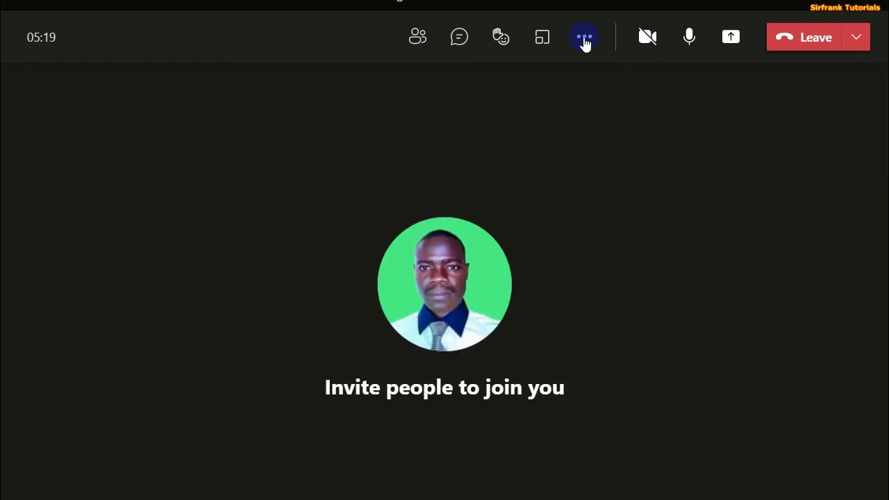
Step: Turn on live captions and start recording the meeting, dismissing the recording notice
click(585, 41)
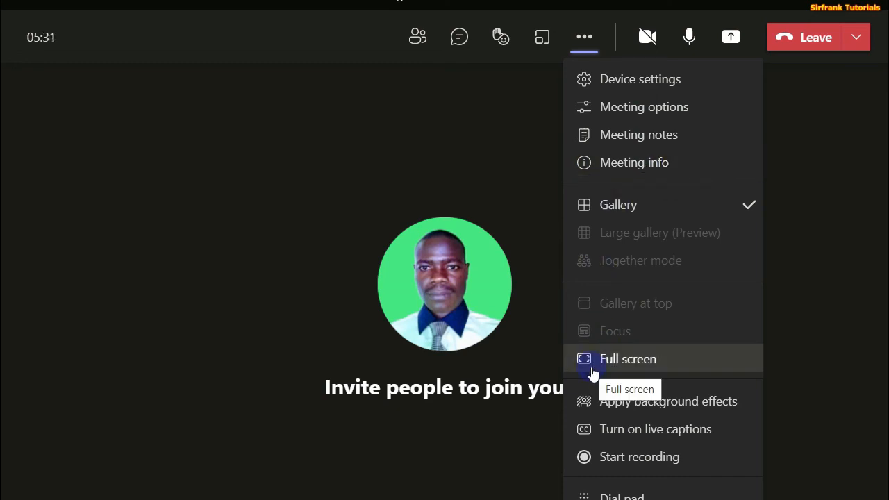
click(631, 431)
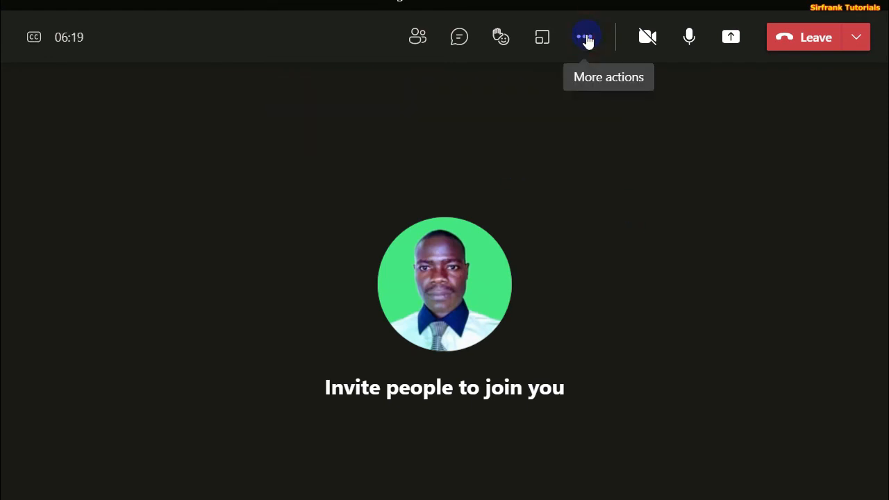
click(586, 39)
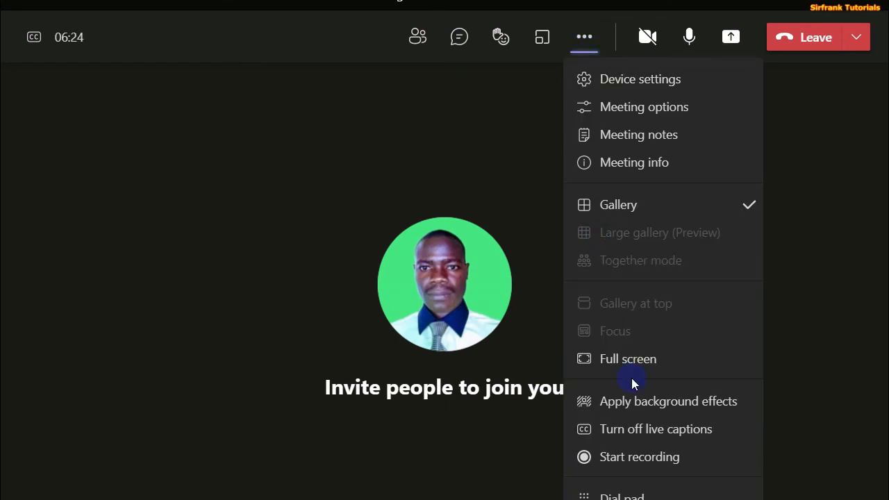
click(641, 457)
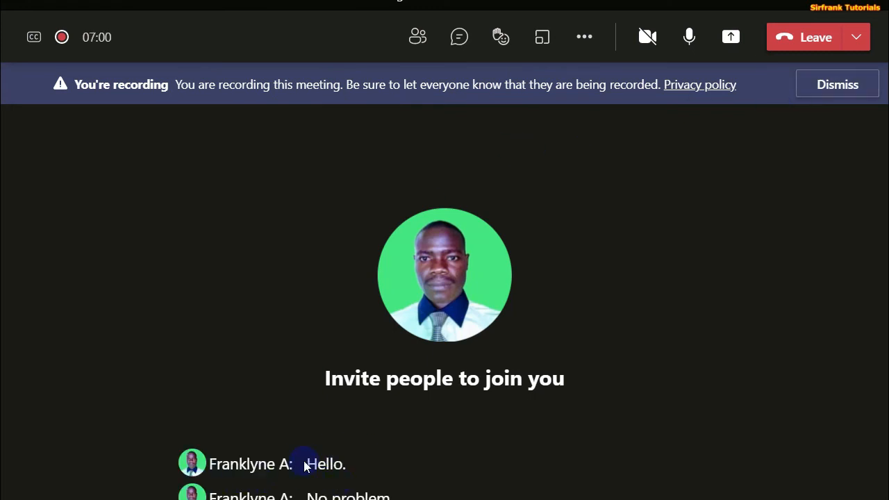
click(855, 89)
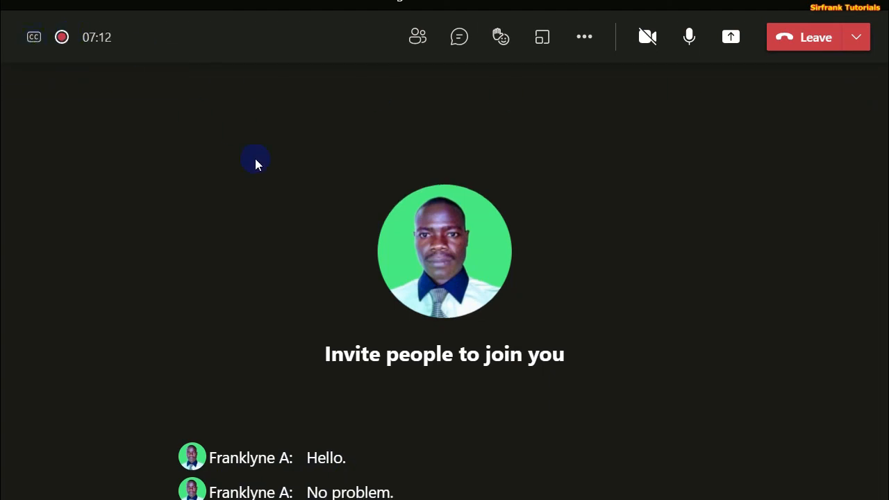
Step: Stop the meeting recording and turn off live captions, dismissing the recording notice
click(587, 39)
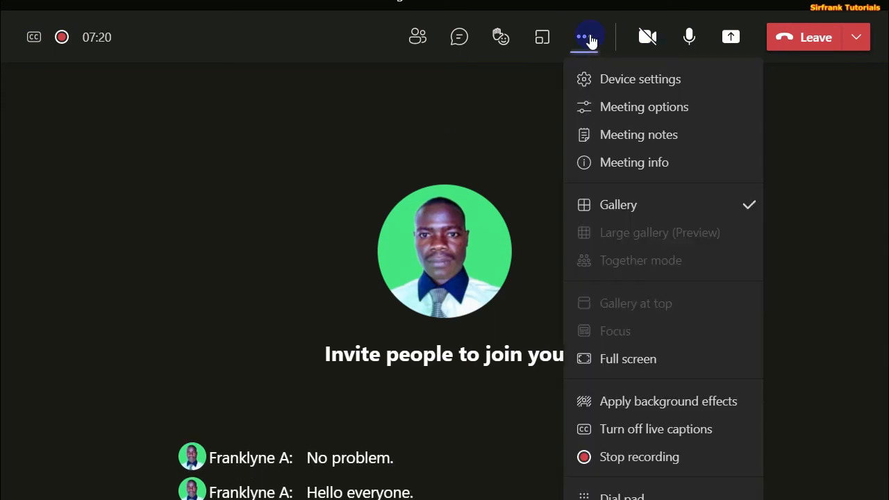
click(633, 457)
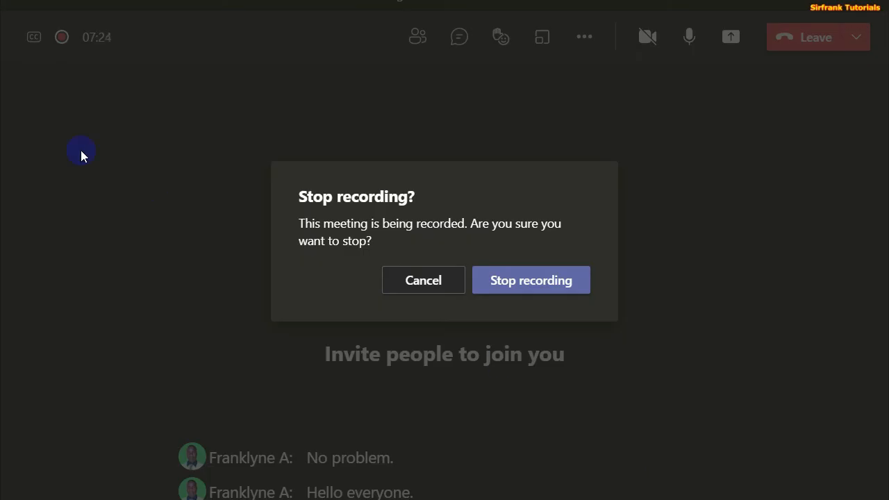
click(530, 282)
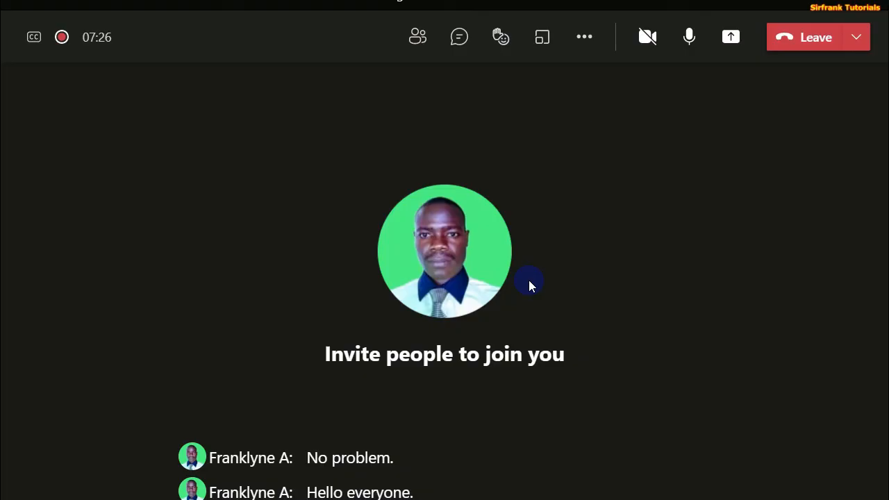
click(583, 37)
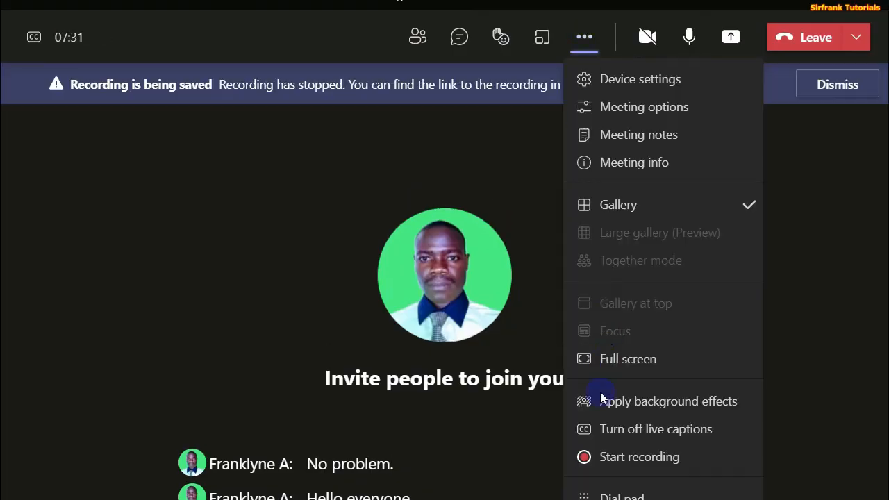
click(640, 430)
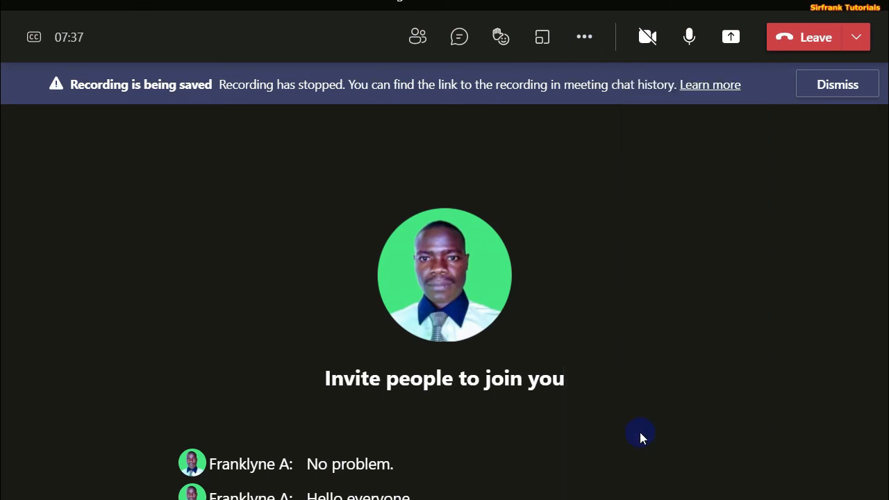
click(819, 91)
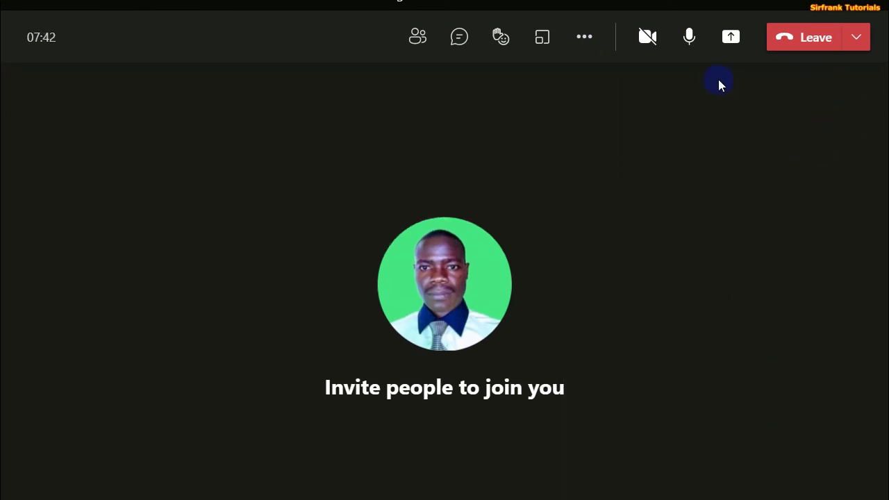
Step: Share the Creating Microsoft Teams presentation through PowerPoint Live, leaving computer sound off
click(731, 40)
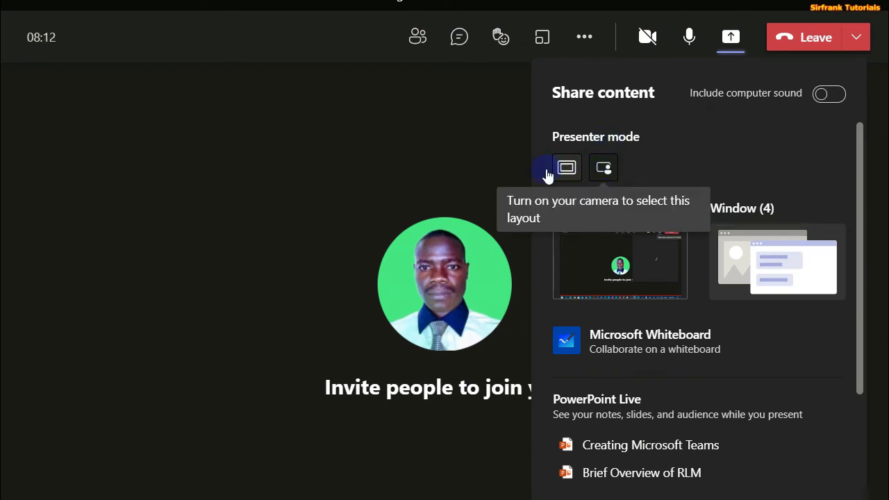
click(824, 95)
click(828, 96)
click(651, 340)
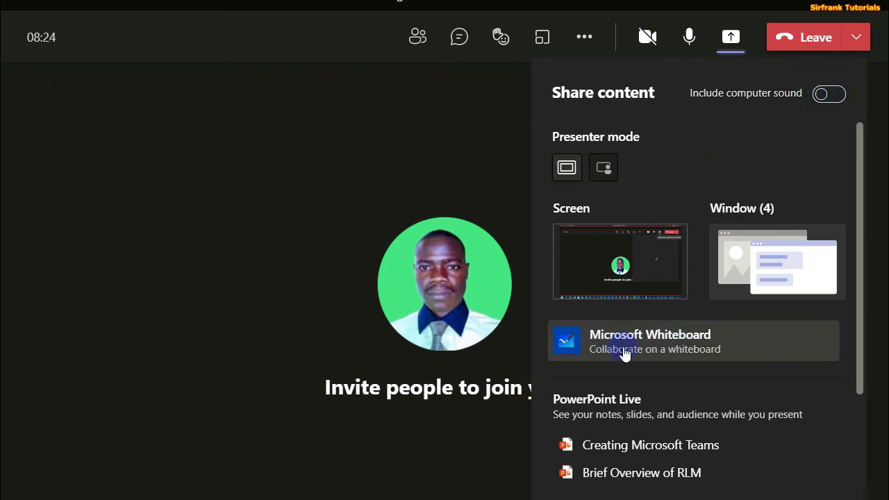
scroll(624, 344, down, 2)
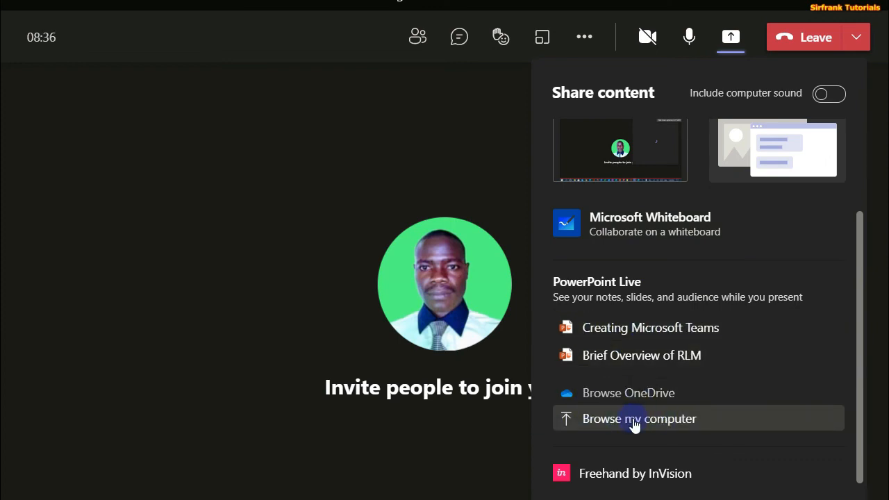
click(639, 332)
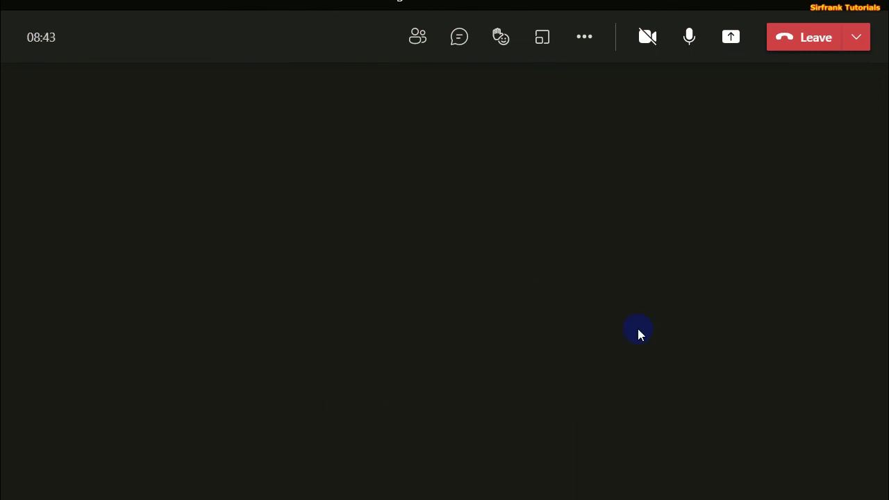